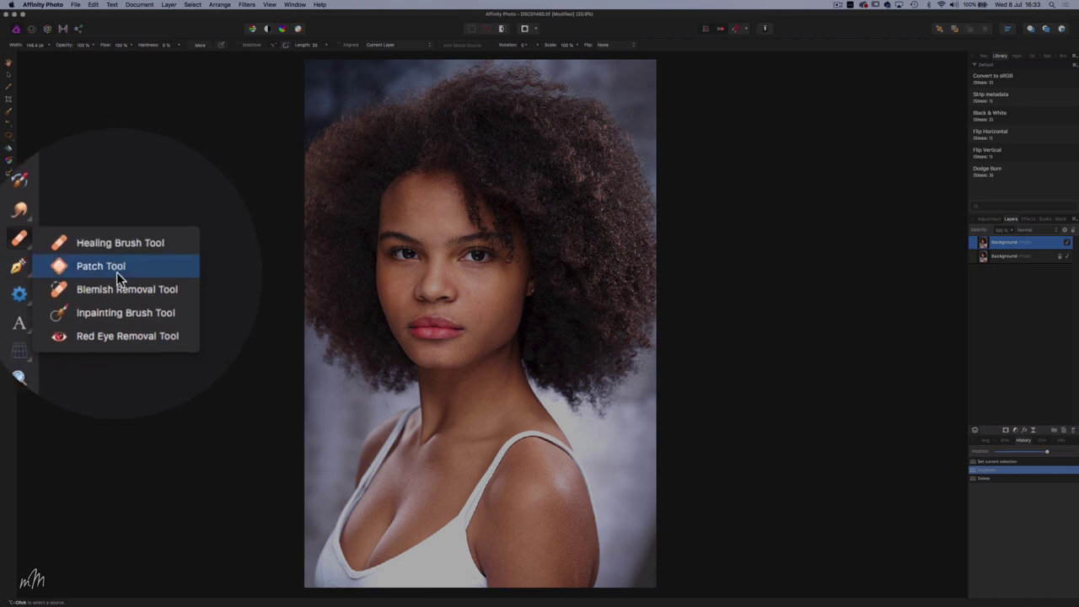
left_click(122, 291)
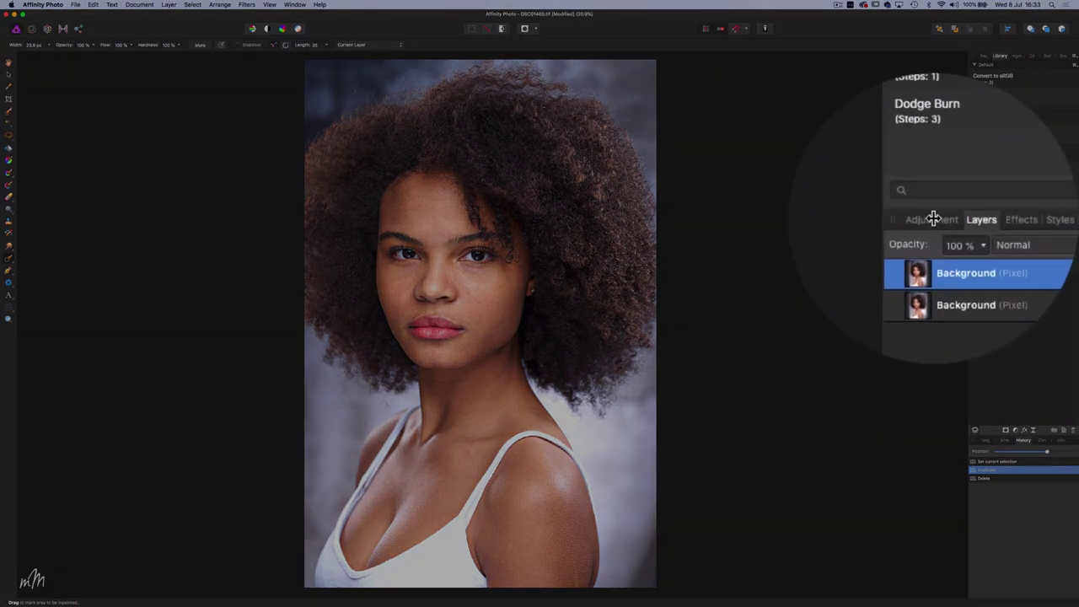
left_click(990, 219)
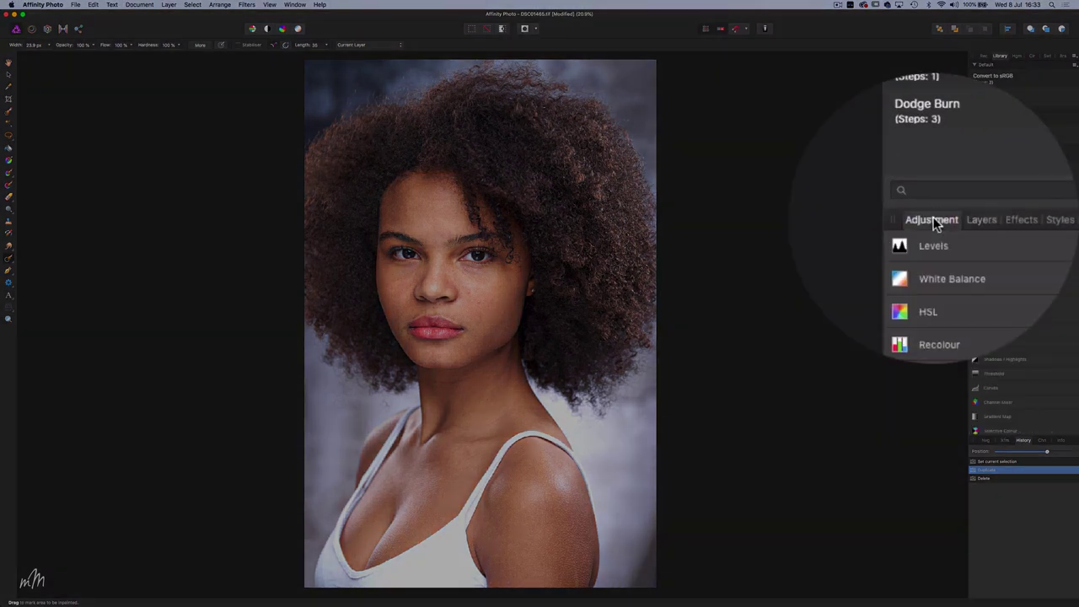
scroll(995, 257, "down", 3)
scroll(988, 290, "down", 3)
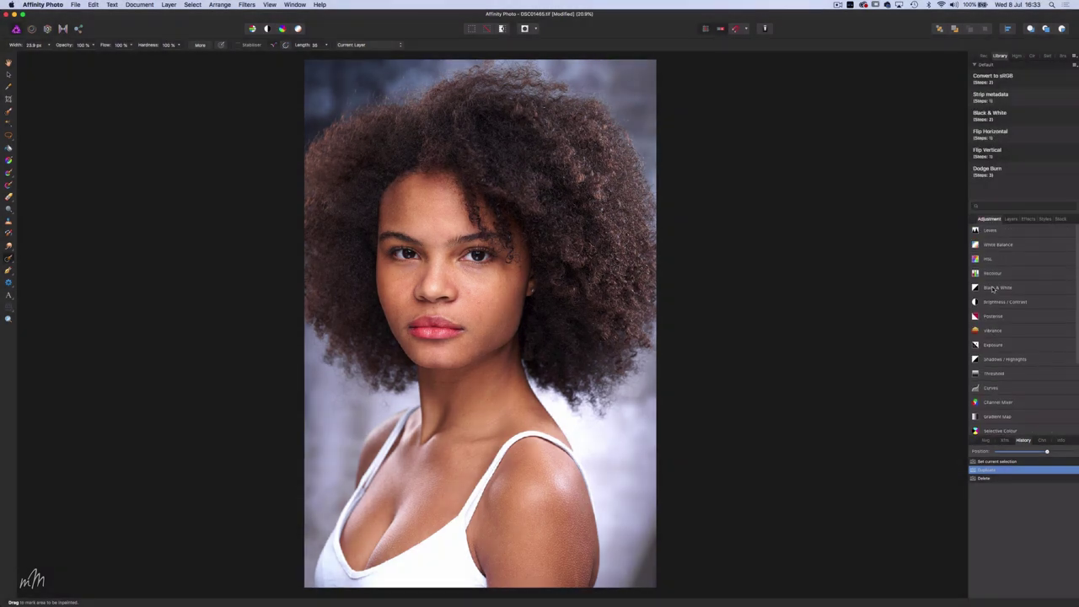
left_click(1012, 220)
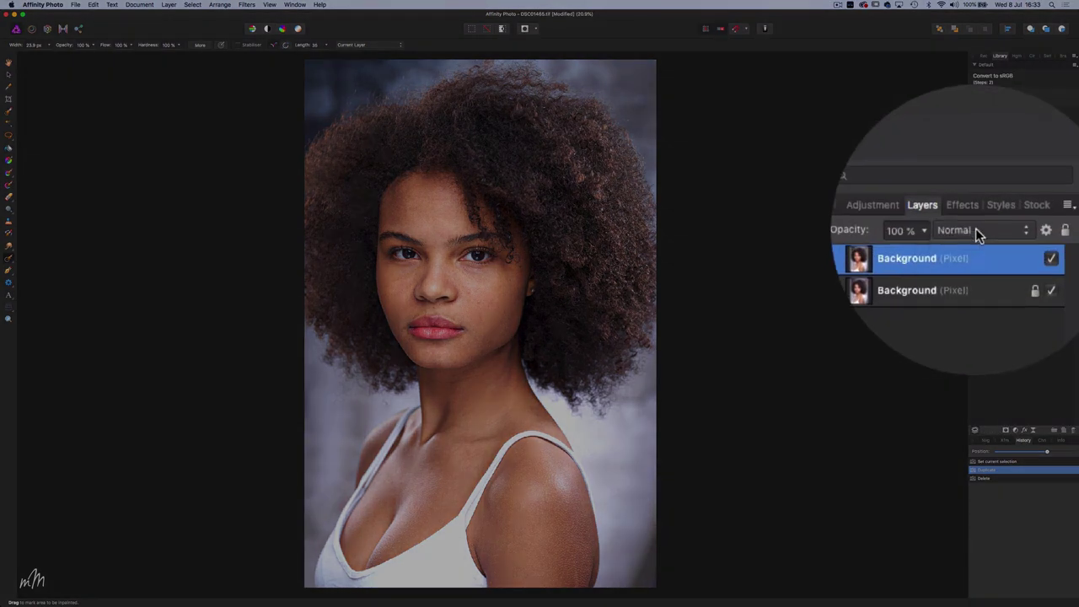
left_click(1032, 231)
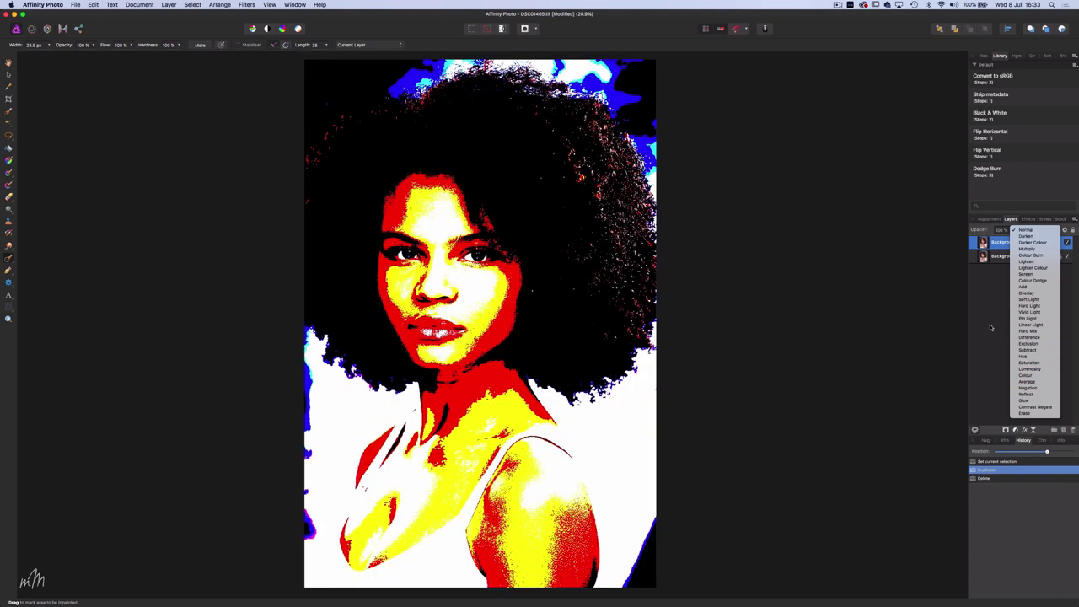
left_click(990, 327)
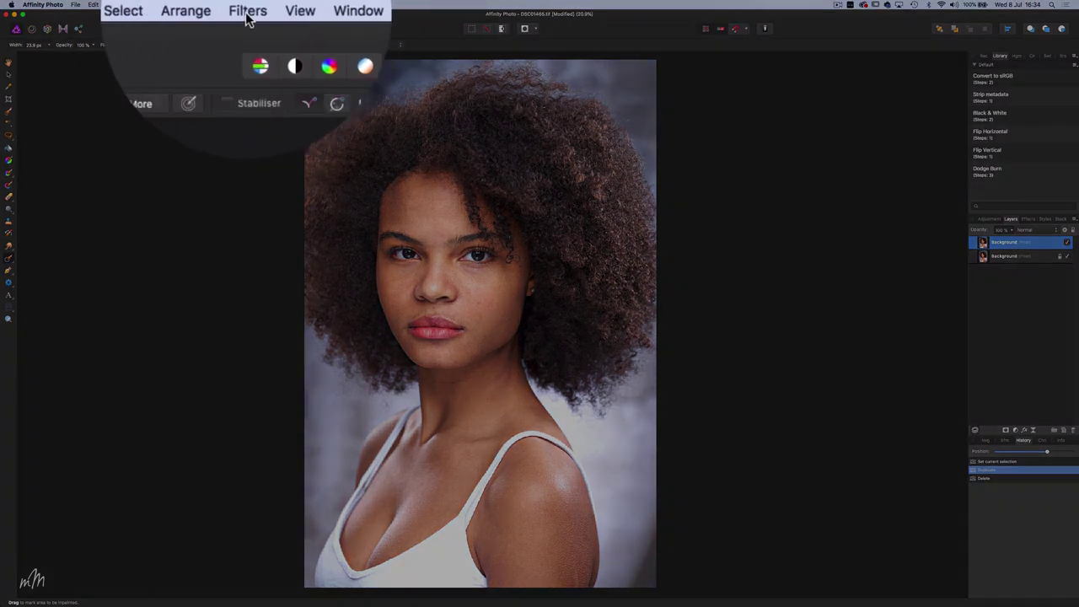
- Apply Frequency Separation to the duplicated background layer with a radius of 5.9 px, comparing the high and low frequency previews on the face
left_click(247, 11)
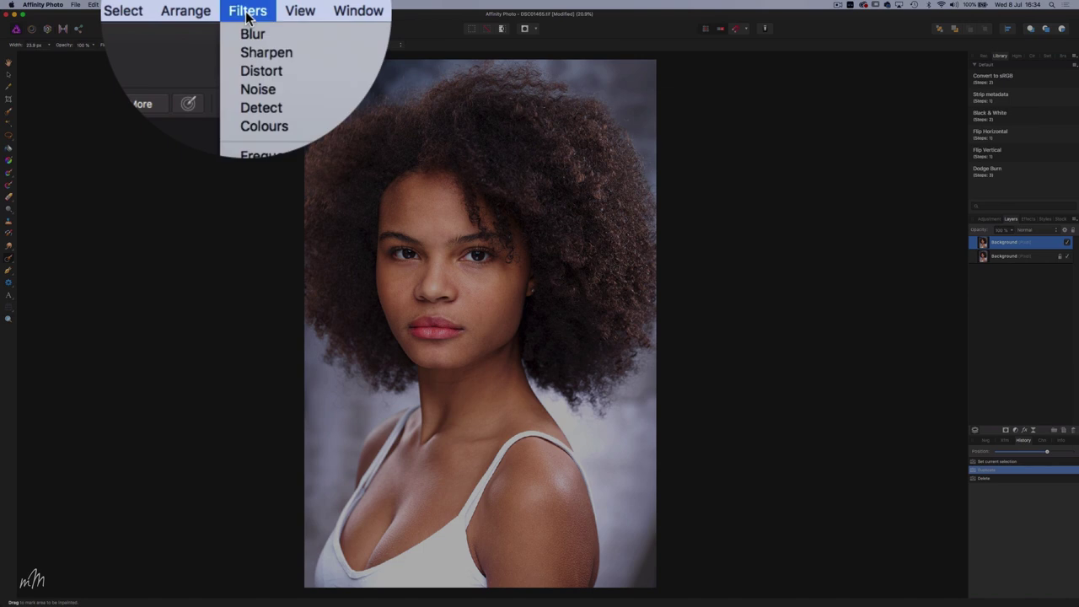
left_click(287, 145)
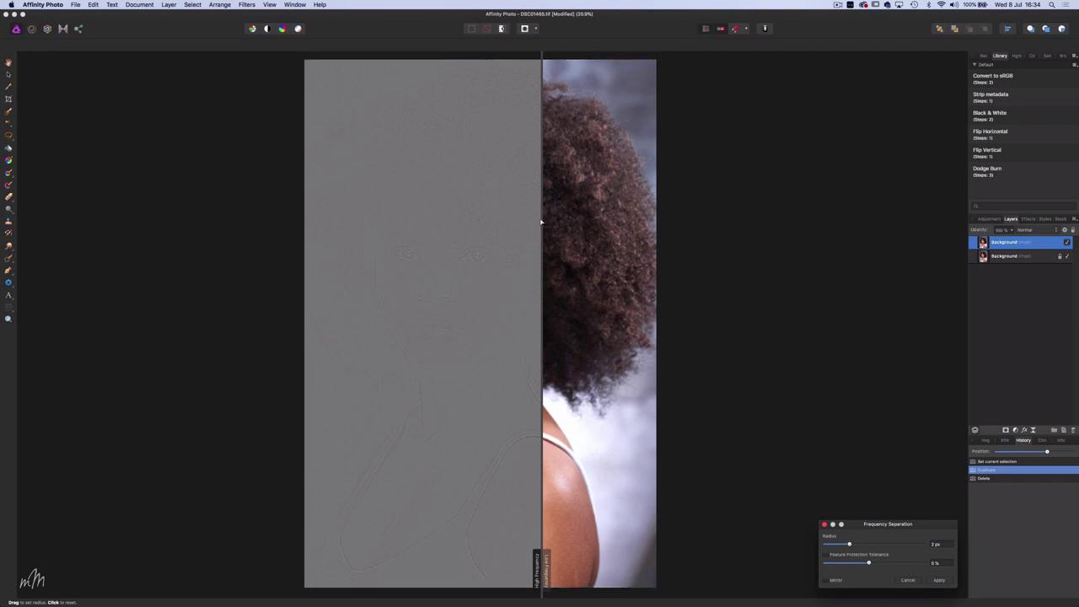
left_click_drag(542, 222, 451, 266)
scroll(473, 275, "up", 5)
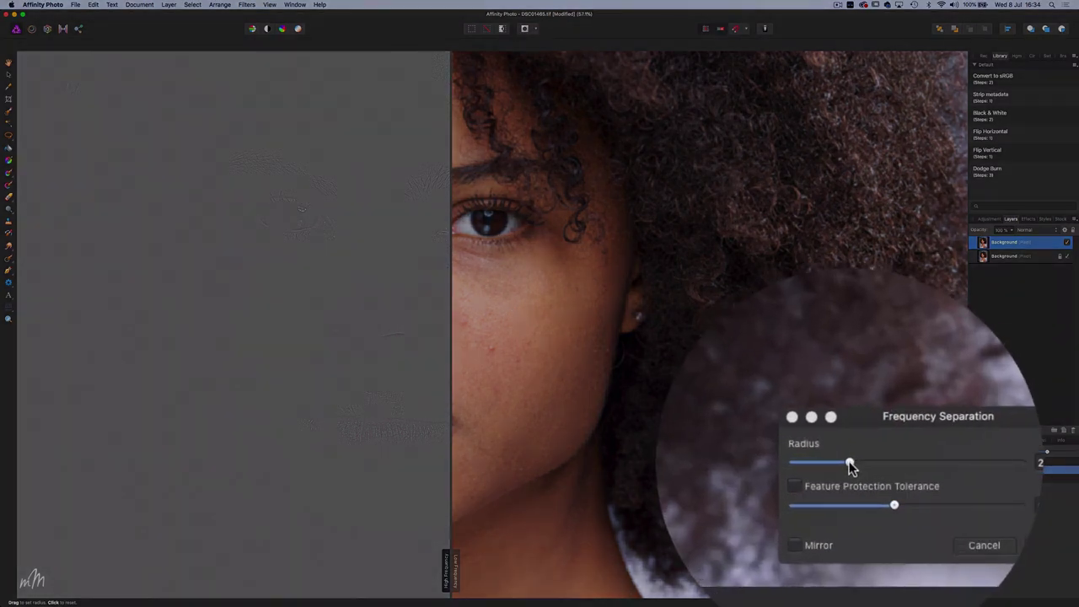
left_click_drag(849, 461, 856, 466)
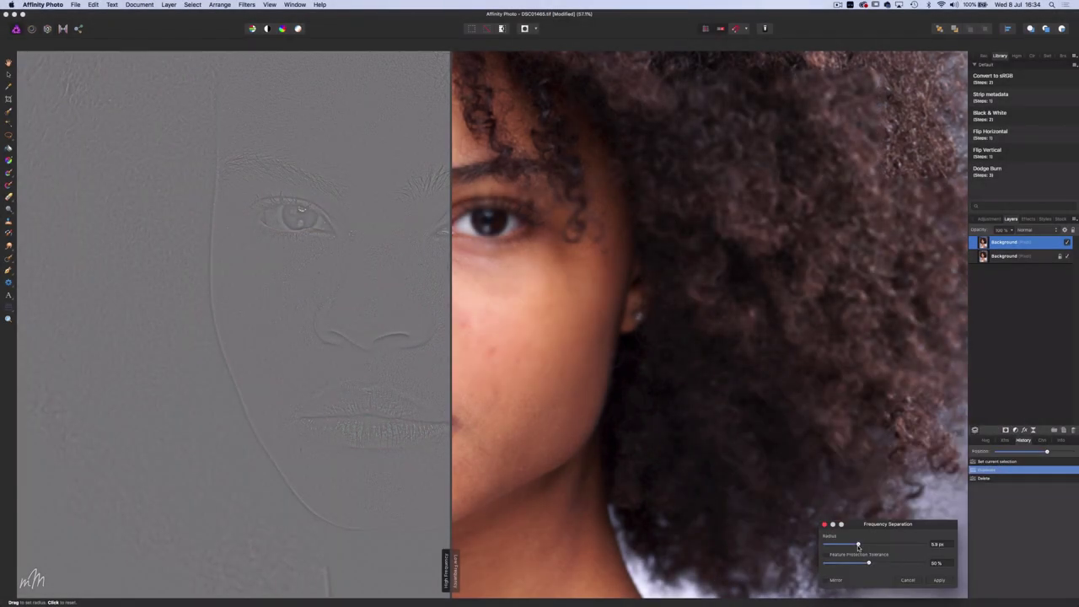
scroll(459, 297, "up", 5)
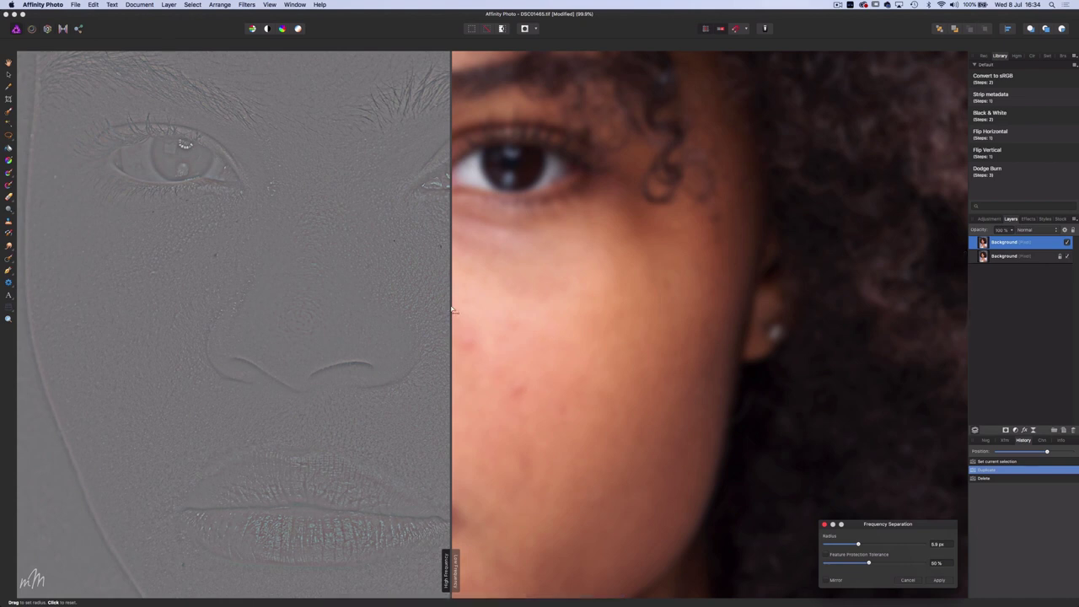
left_click_drag(450, 310, 419, 274)
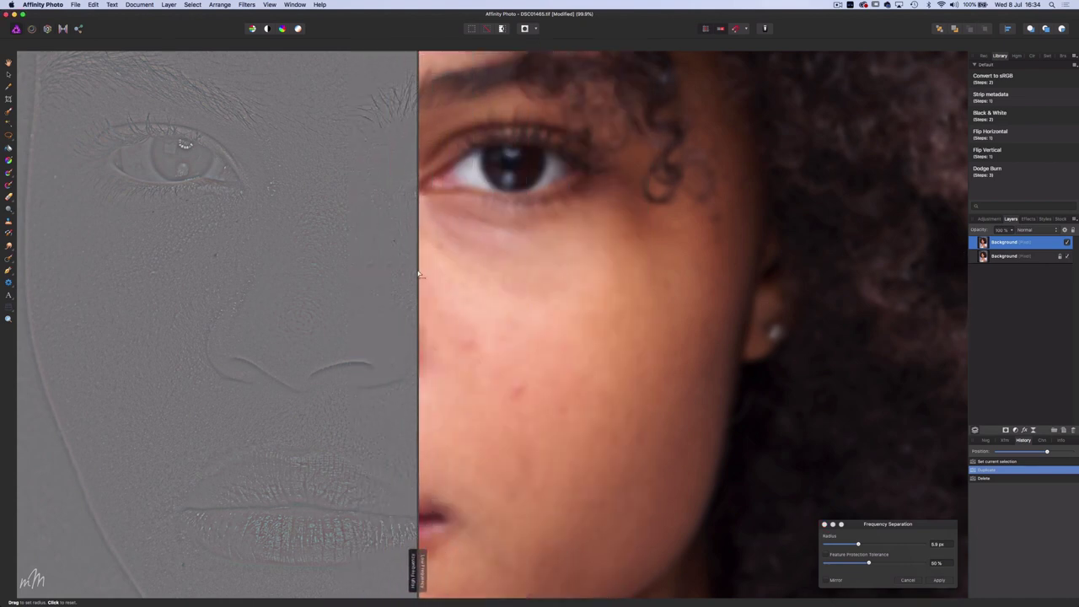
left_click(937, 580)
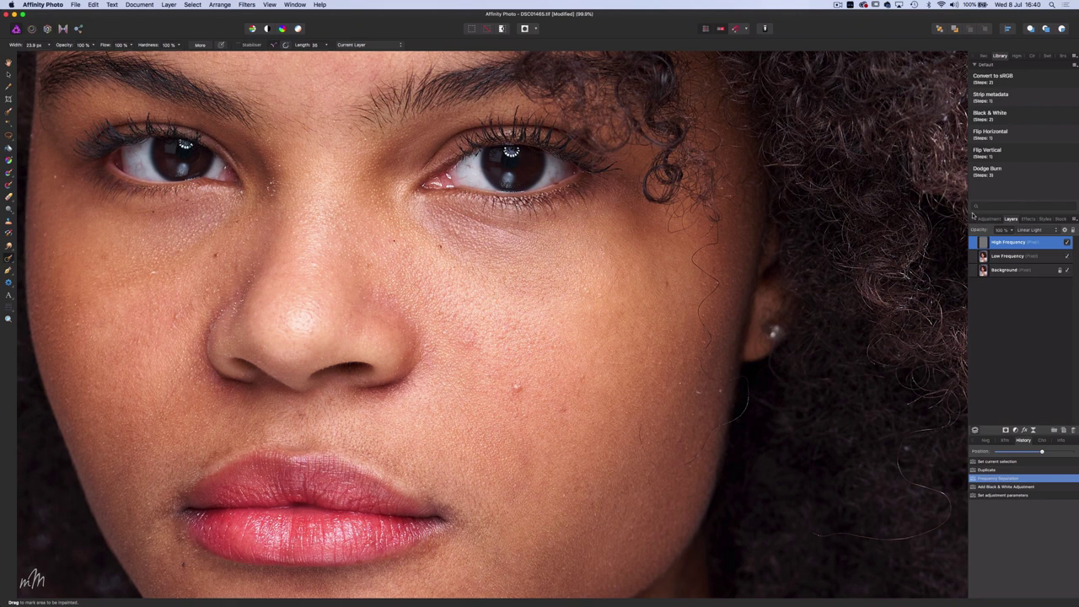
- Add a Black & White adjustment above the frequency layers and lower its Red value to -75 %
left_click(987, 219)
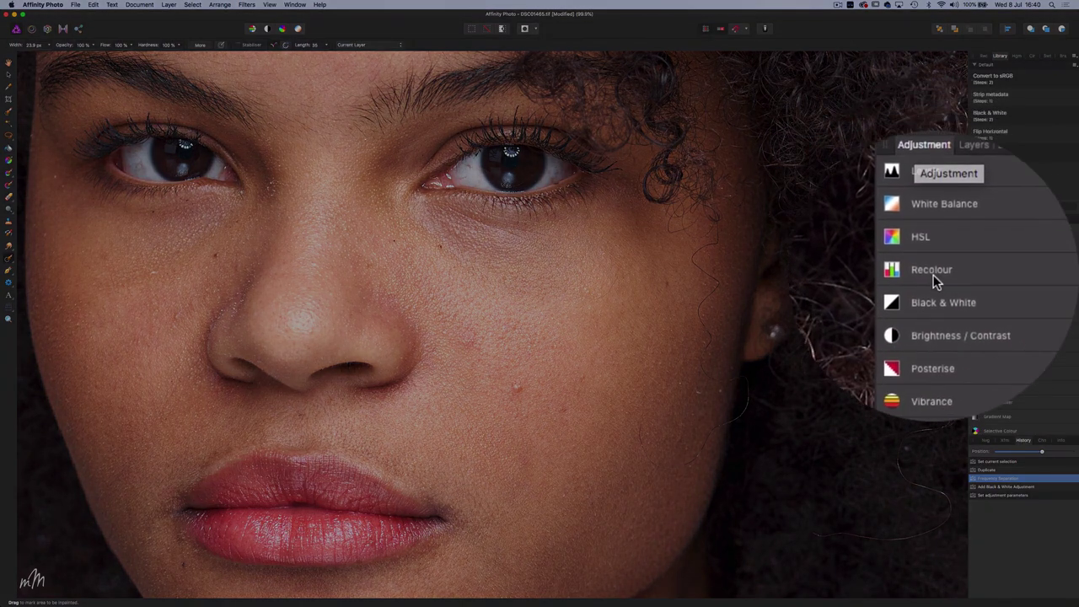
left_click(991, 287)
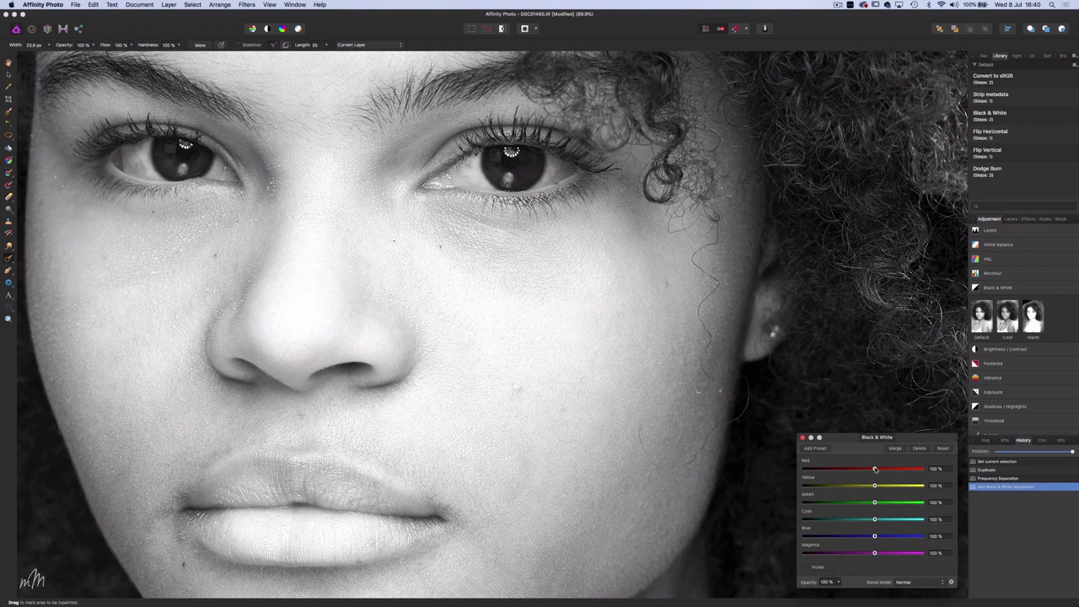
left_click_drag(874, 470, 823, 467)
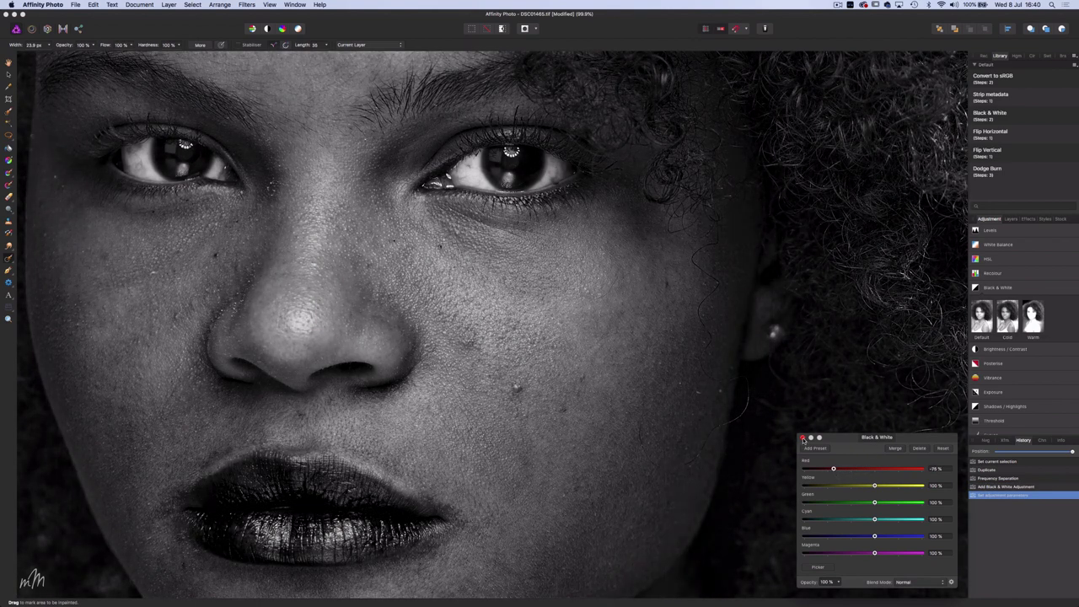
left_click(803, 438)
- Select the Low Frequency layer and choose the Healing Brush Tool with its hardness at 0 %
scroll(633, 446, "down", 3)
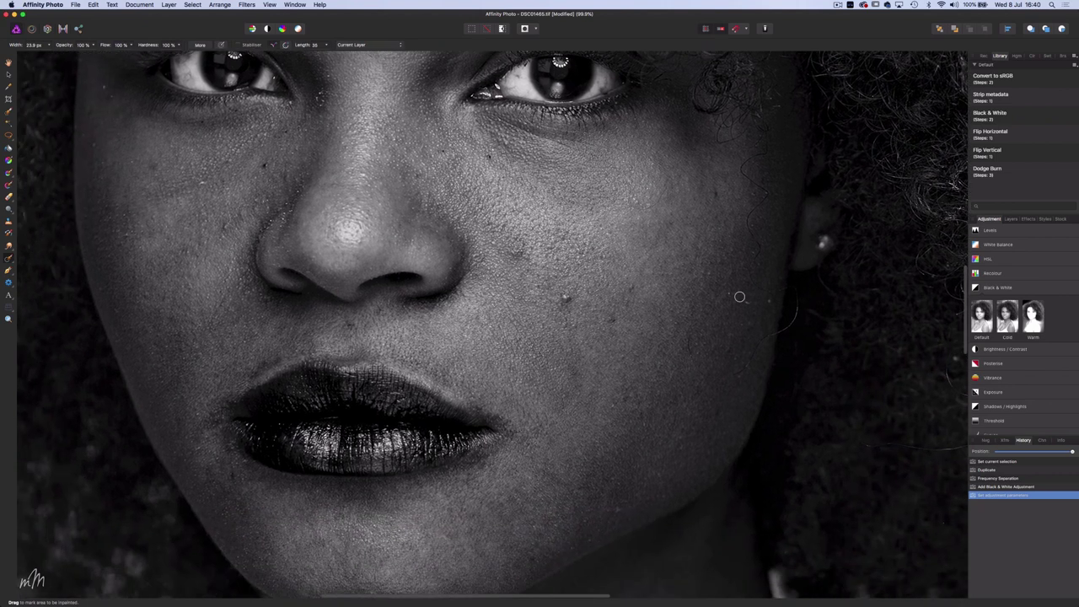
scroll(739, 296, "down", 3)
scroll(740, 296, "up", 1)
left_click(1010, 218)
left_click(1067, 242)
left_click(1041, 274)
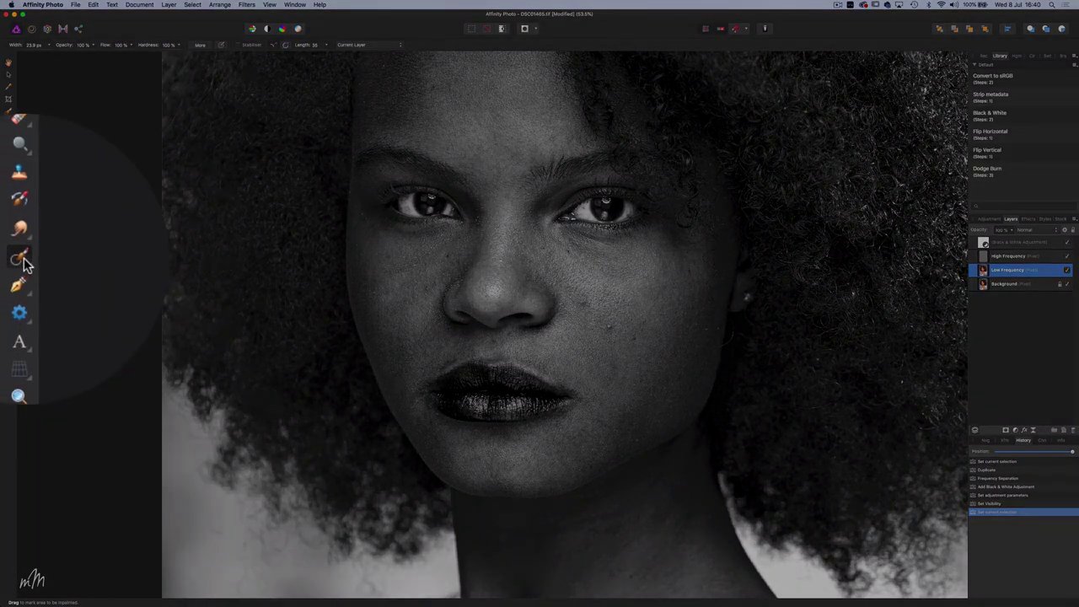
left_click(25, 259)
left_click(107, 259)
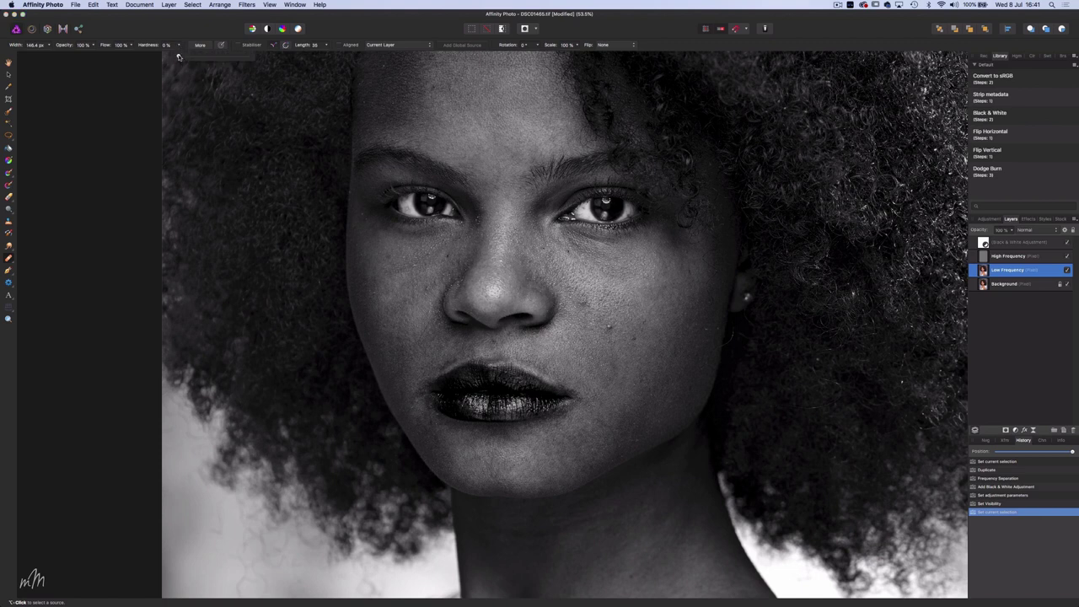
left_click_drag(193, 58, 175, 57)
- Enlarge the healing brush to about 164.5 px, sample smooth skin below the eye, and heal the uneven patches across the cheek beside the nose
scroll(529, 327, "up", 3)
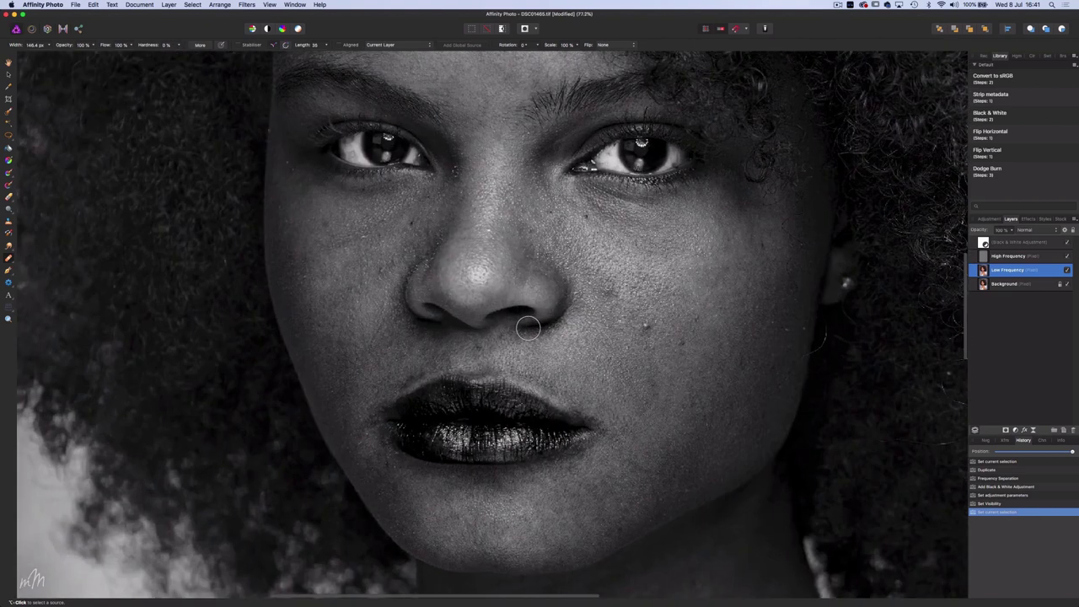
scroll(529, 328, "right", 2)
key("]")
key("]")
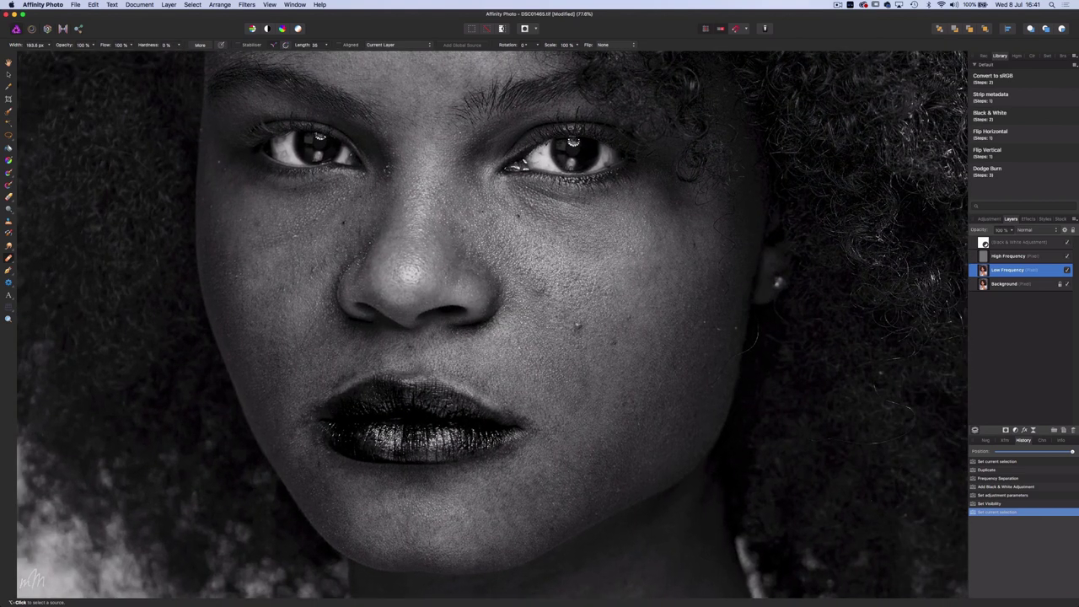
key("bracketleft")
left_click(552, 268, "alt")
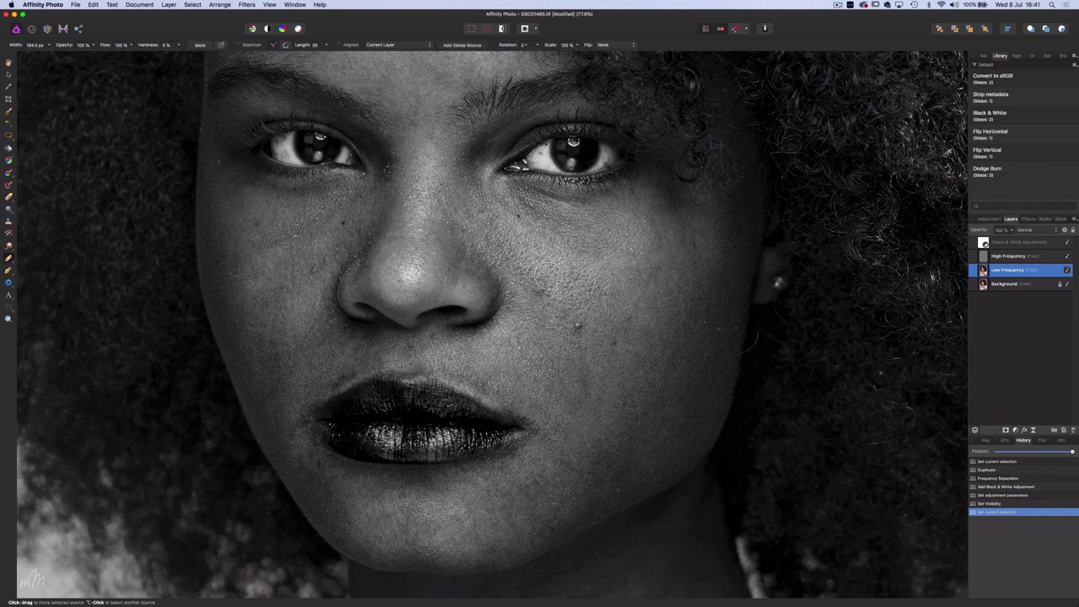
left_click_drag(544, 289, 538, 286)
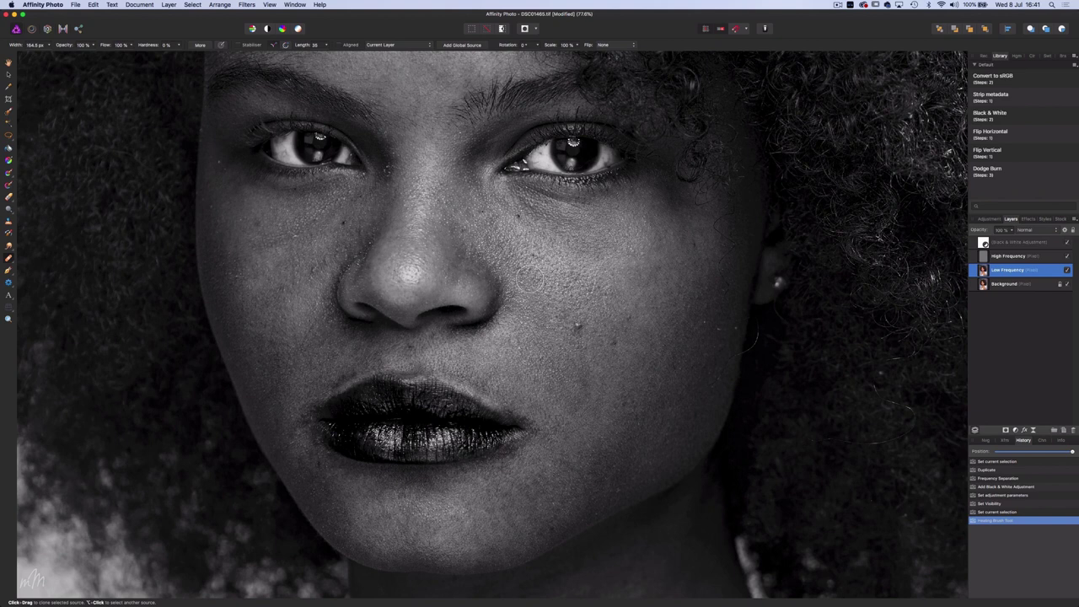
left_click(576, 278)
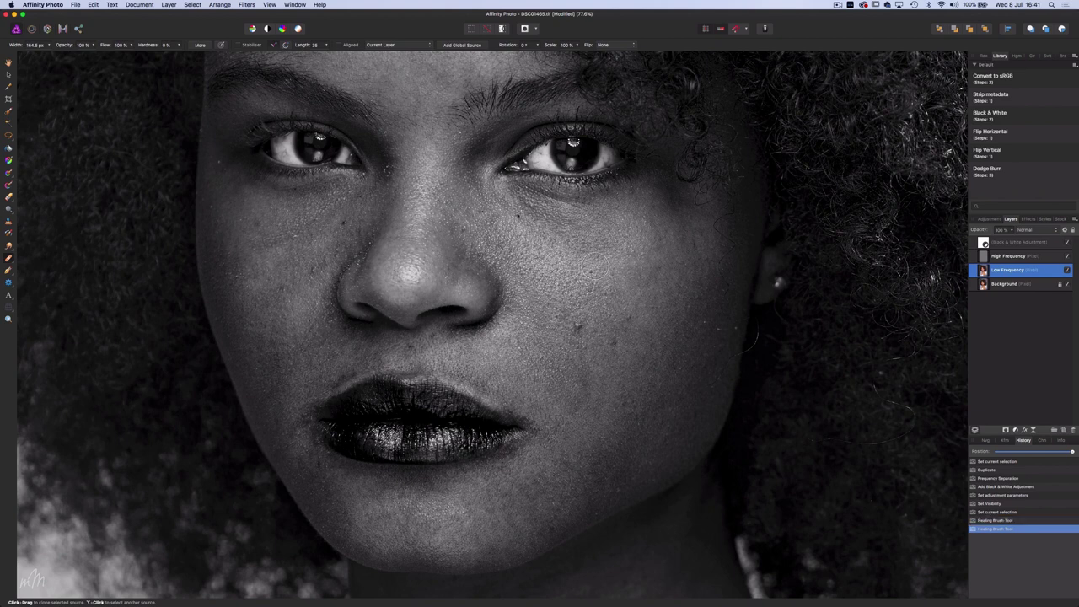
left_click(606, 262)
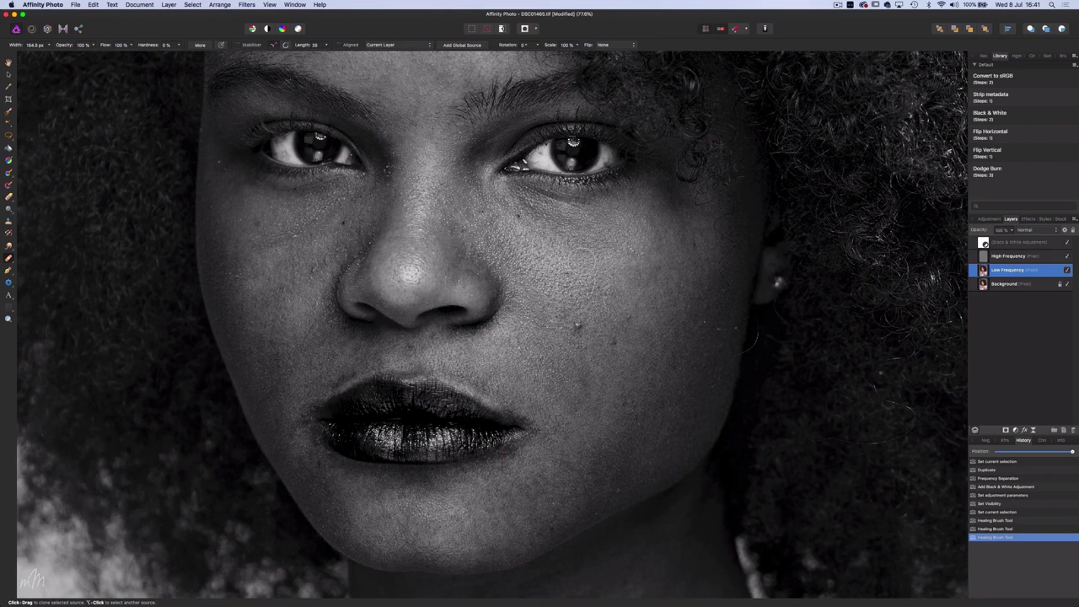
left_click(639, 276)
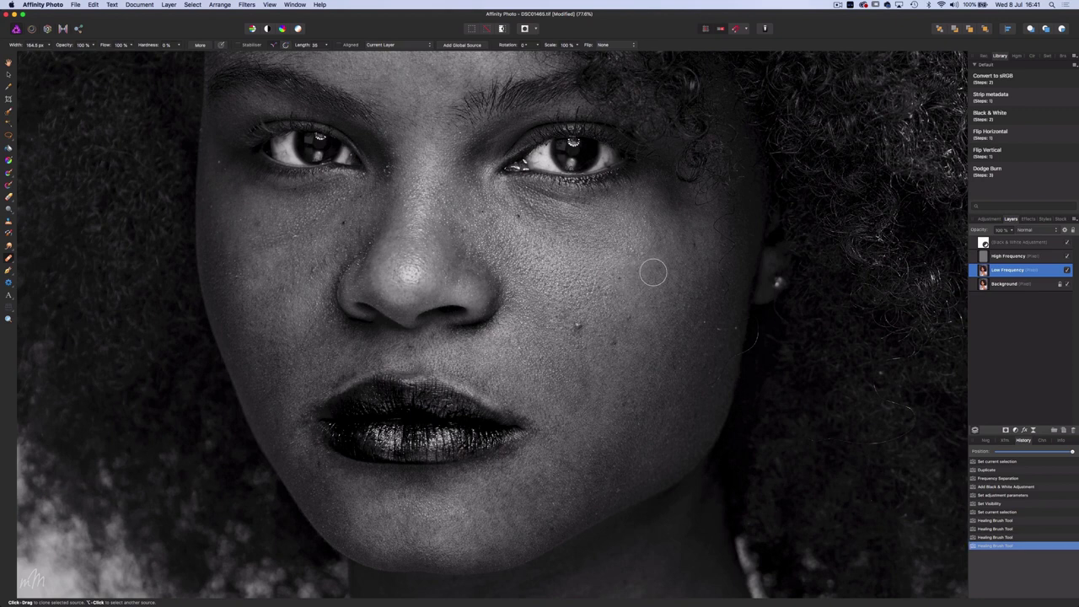
left_click(652, 271)
left_click(637, 302)
left_click(621, 325)
left_click(583, 314)
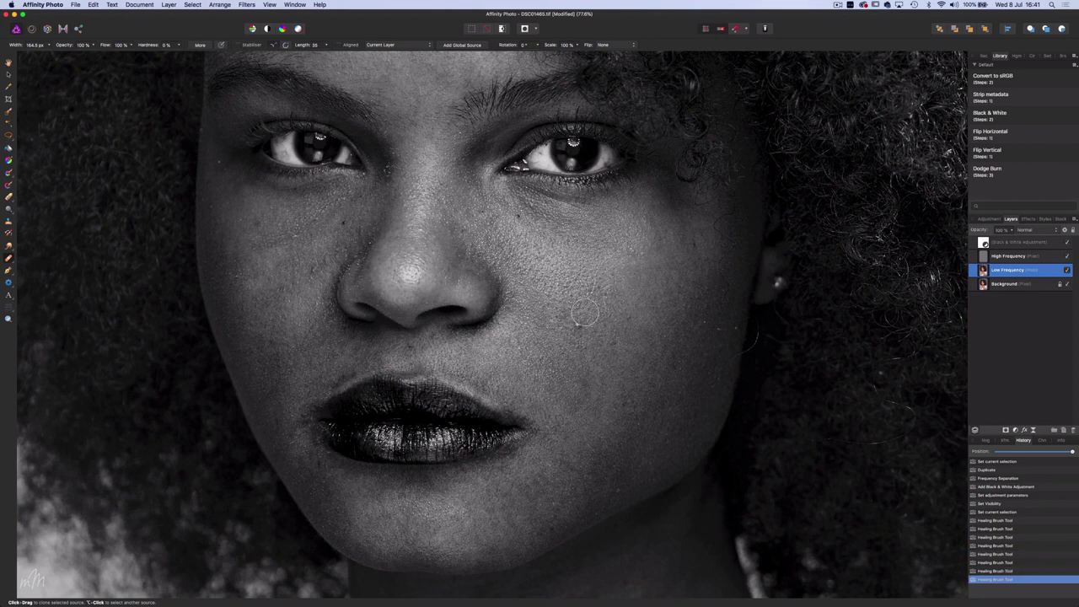
left_click(578, 326)
left_click(578, 326)
left_click(635, 333)
left_click(636, 360)
left_click(597, 342)
left_click(576, 409)
left_click(644, 331)
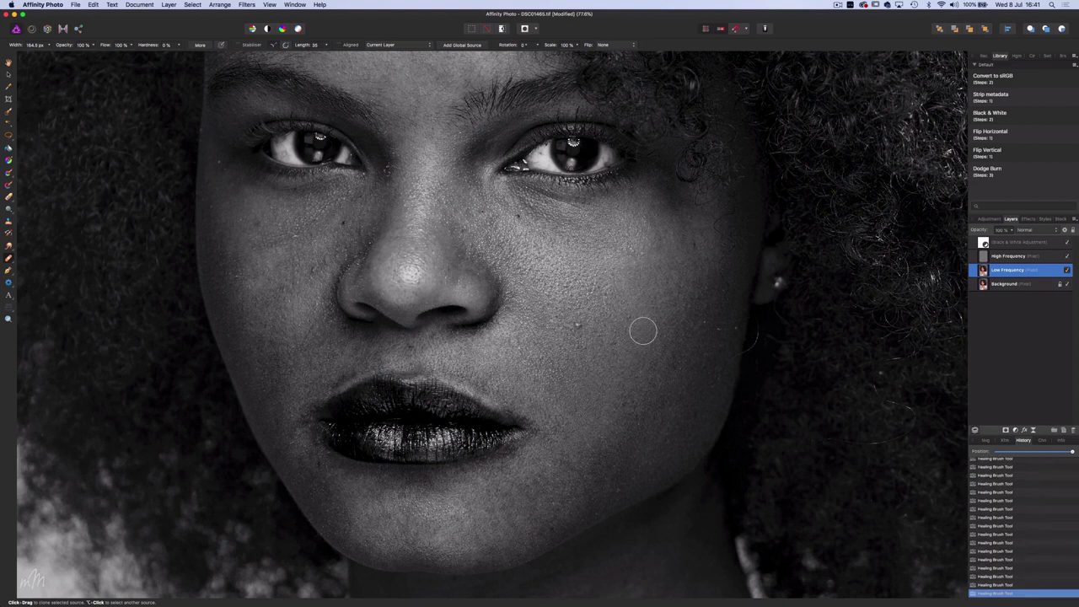
left_click(649, 235)
left_click(630, 266)
- Lower the Healing Brush opacity to 50 % for the under-eye area, and finish by reducing the brush width and restoring the opacity to 100 %
scroll(631, 267, "down", 2)
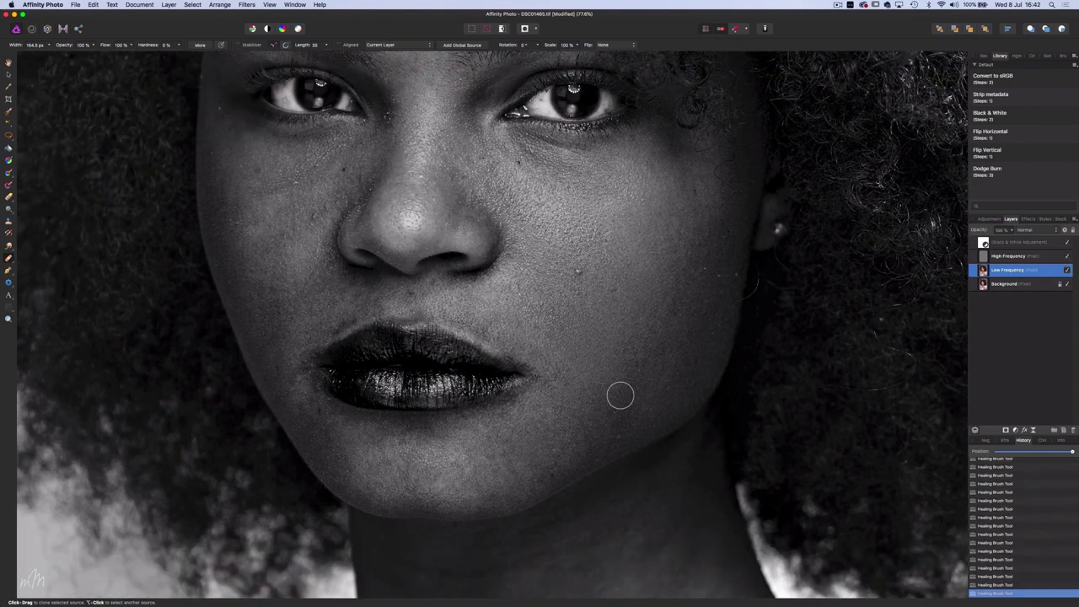
scroll(653, 385, "right", 1)
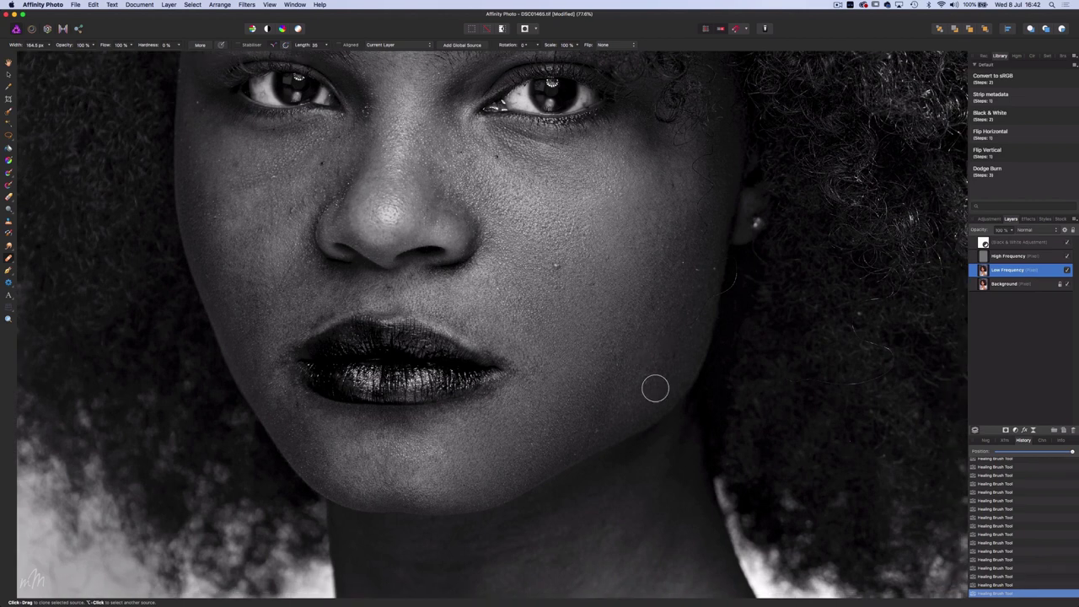
scroll(496, 422, "down", 2)
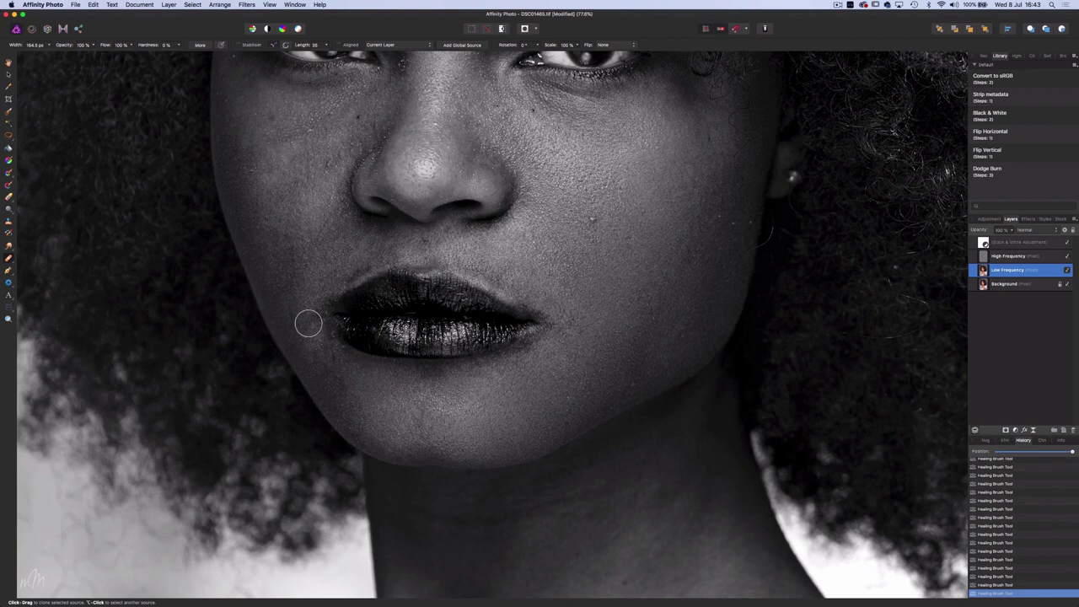
scroll(308, 321, "up", 1)
scroll(309, 321, "right", 1)
scroll(308, 322, "up", 3)
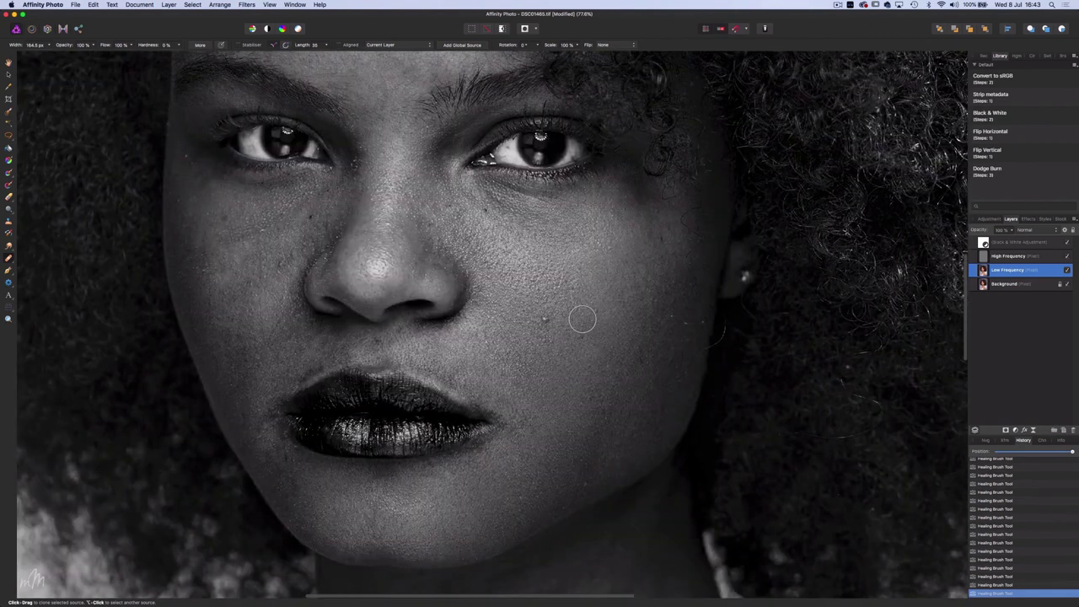
left_click(92, 47)
left_click_drag(94, 57, 60, 58)
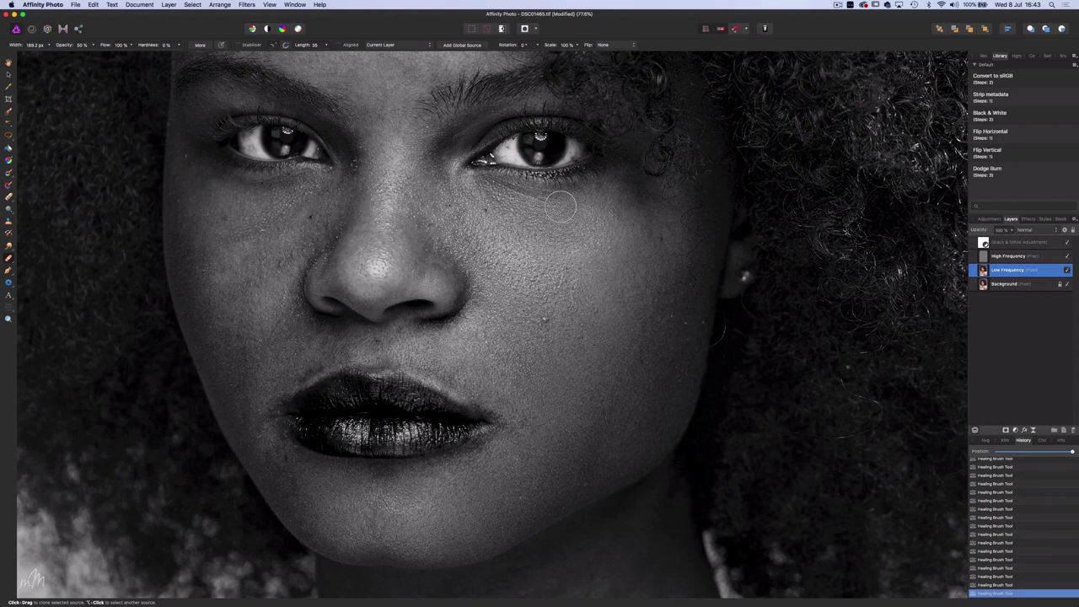
key("[")
key("0")
- Hide and show the Black & White adjustment layer to check the healed skin in colour
left_click(1067, 243)
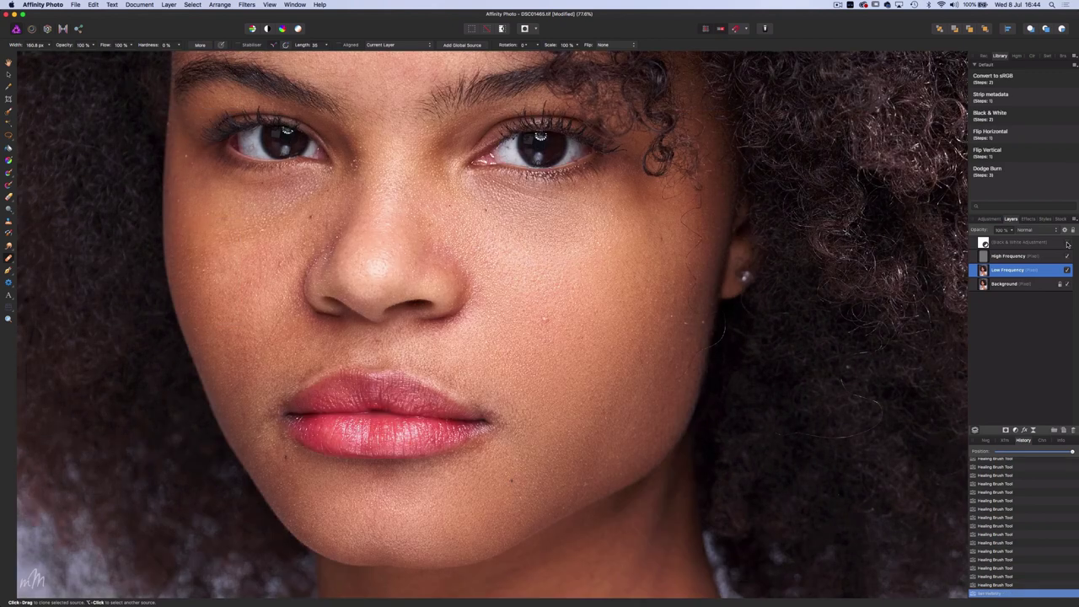
left_click(1067, 243)
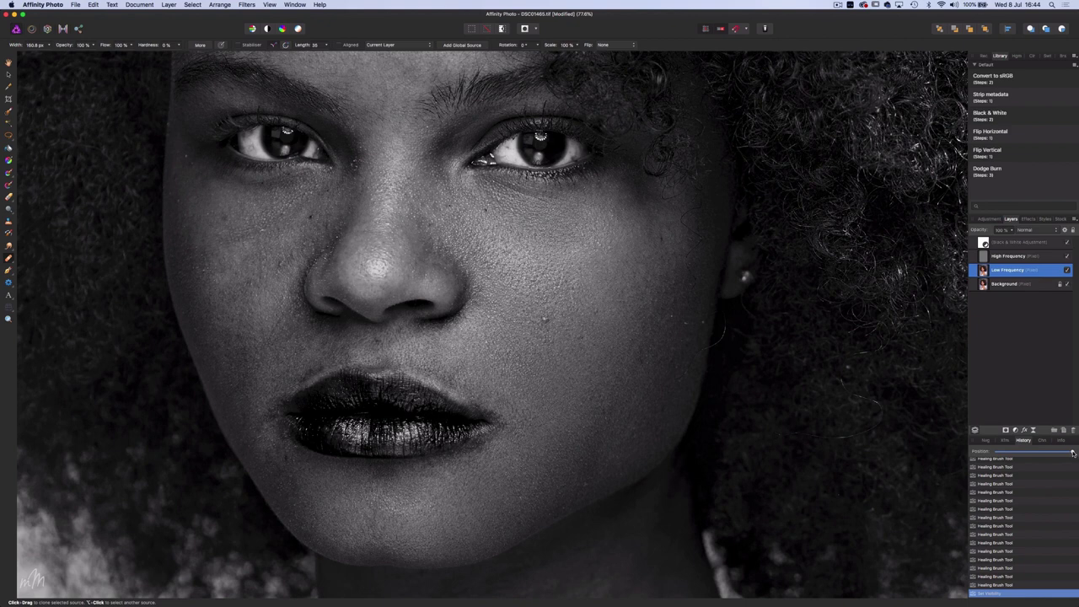
- Reduce the healing brush and heal the uneven tones across the lower cheek and along the jaw on the Low Frequency layer
mouse_move(1073, 452)
left_mouse_down()
mouse_move(997, 464)
mouse_move(1073, 466)
left_mouse_up()
scroll(759, 473, "up", 3)
key("[")
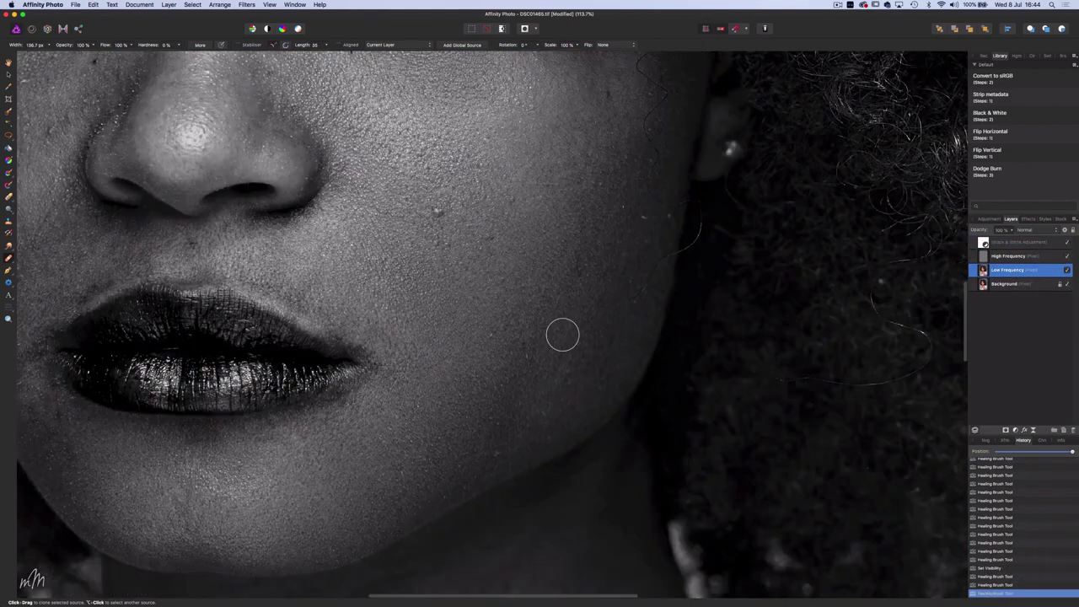
scroll(561, 335, "down", 2)
scroll(485, 377, "up", 5)
scroll(486, 377, "left", 4)
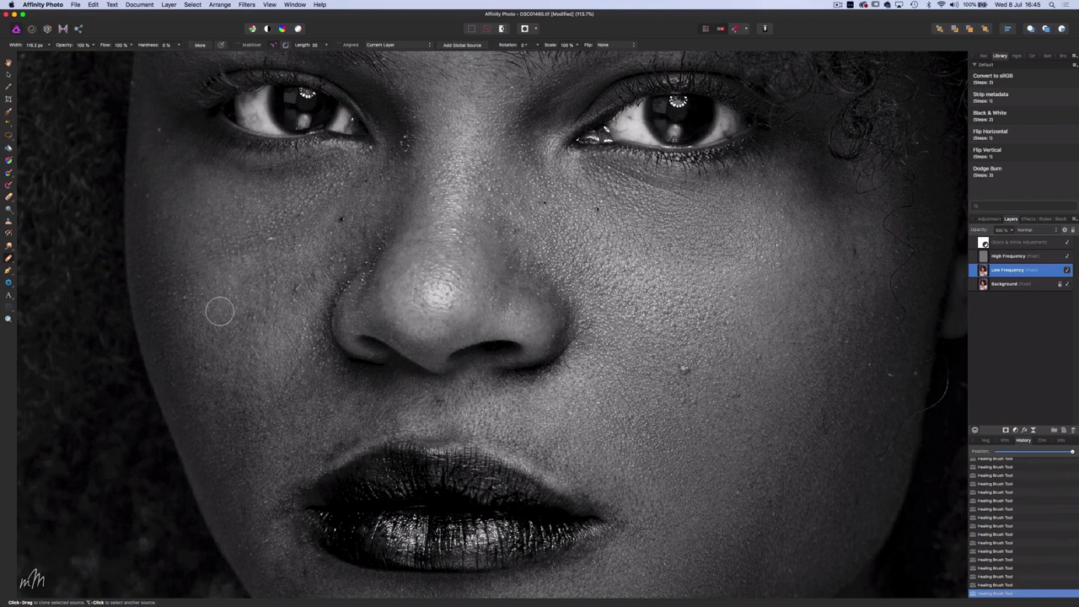
- Heal the uneven tones on the opposite cheek and above the upper lip, with the brush about 84 px wide near the lip
scroll(266, 383, "down", 2)
scroll(353, 237, "down", 2)
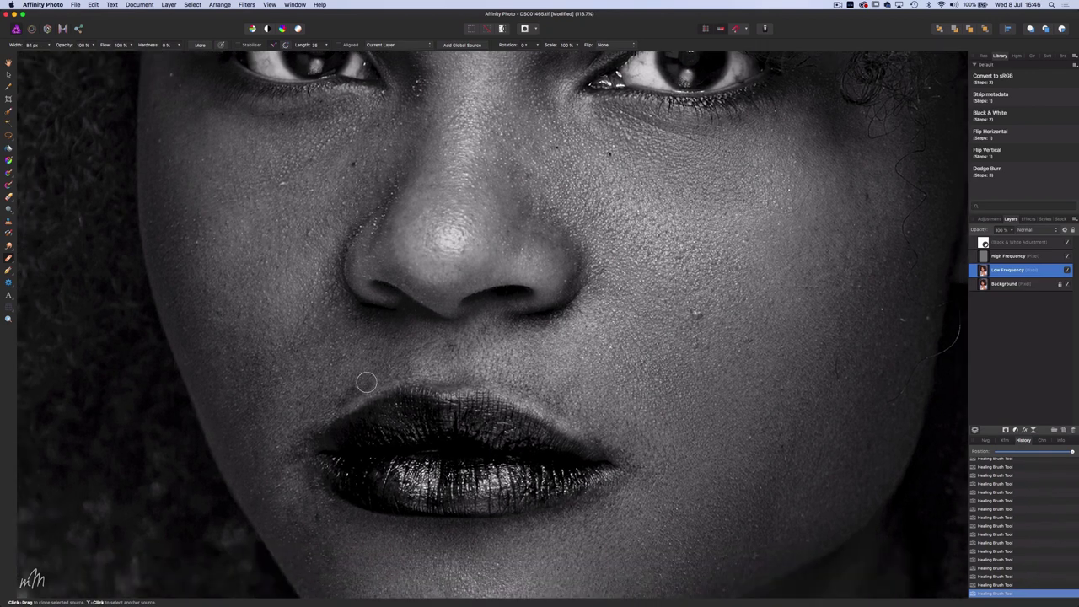
scroll(301, 498, "down", 1)
scroll(331, 490, "up", 3)
scroll(332, 491, "left", 2)
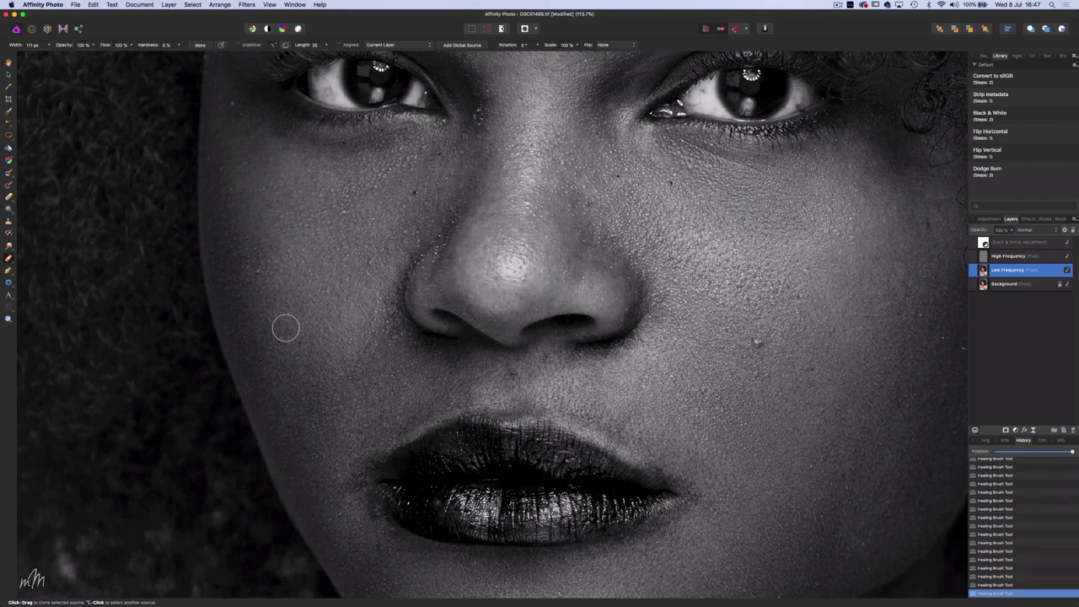
- Heal the blotchy tones across the forehead and above the eyebrows with a brush about 111 px wide
scroll(386, 220, "down", 3)
scroll(508, 234, "up", 4)
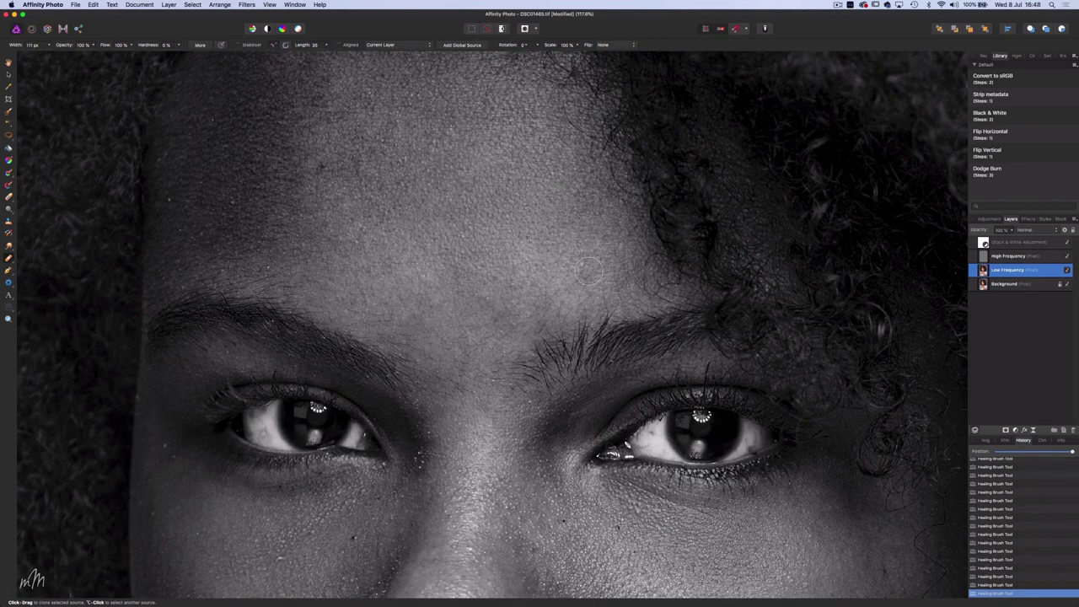
scroll(472, 300, "up", 3)
scroll(472, 299, "left", 2)
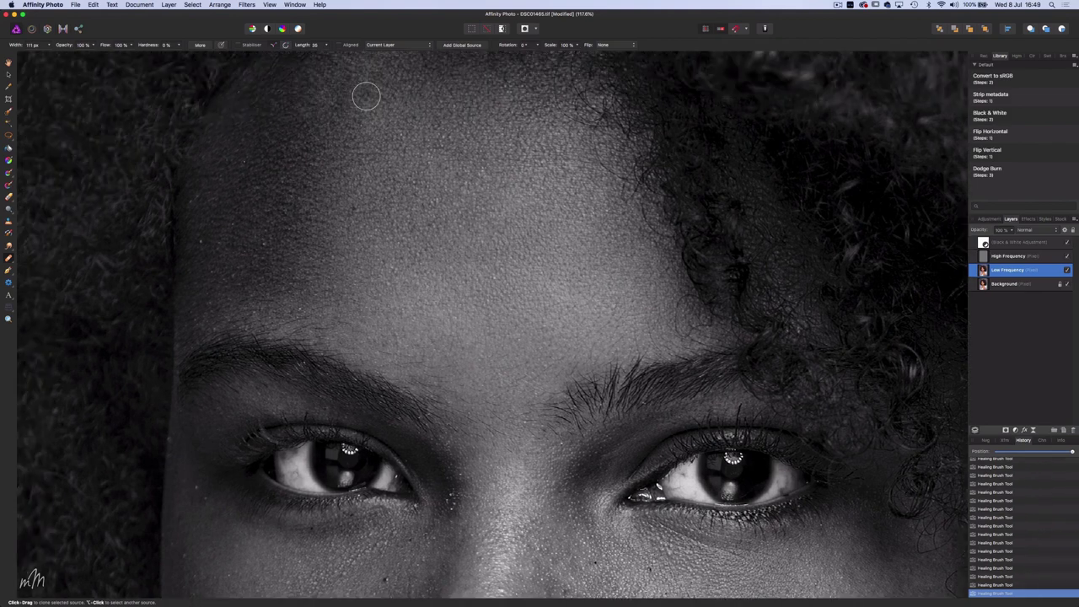
scroll(580, 249, "down", 3)
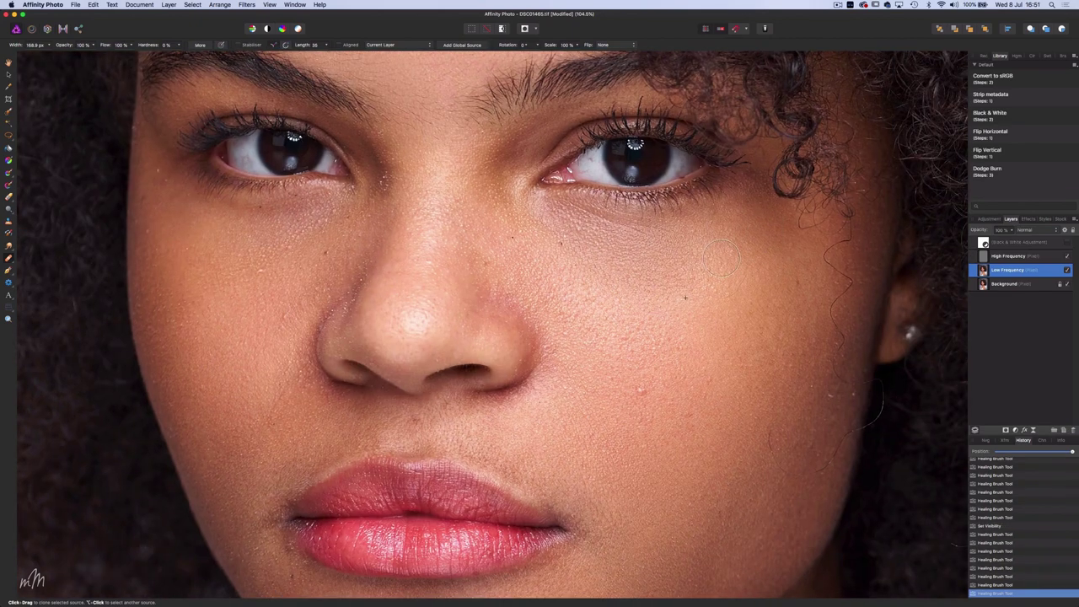
- Select the High Frequency layer and show the Black & White adjustment layer again
scroll(721, 259, "up", 5)
scroll(721, 259, "left", 1)
left_click(1021, 258)
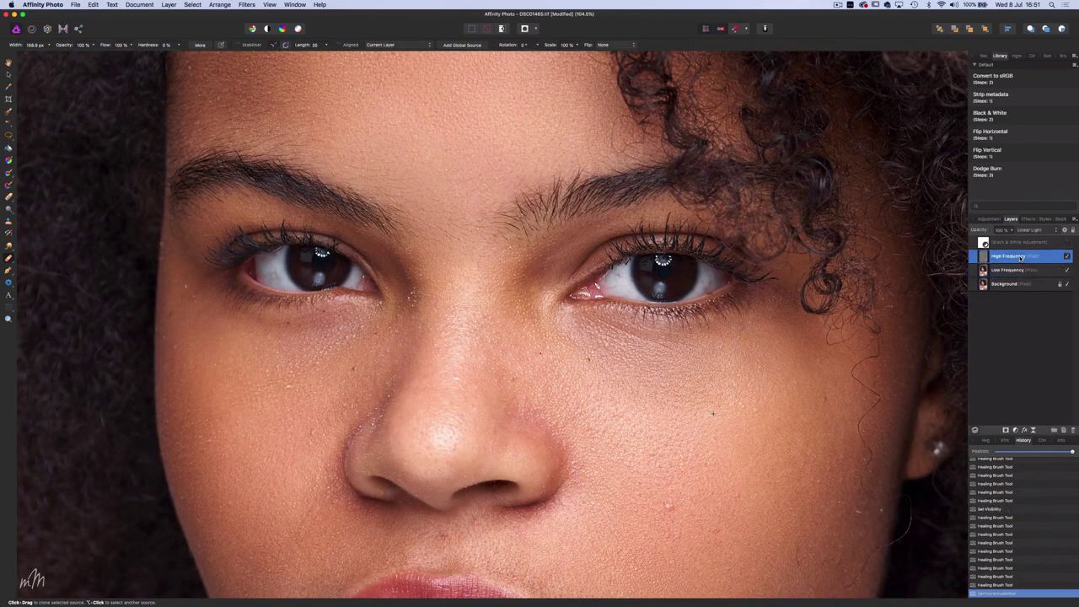
left_click(1067, 243)
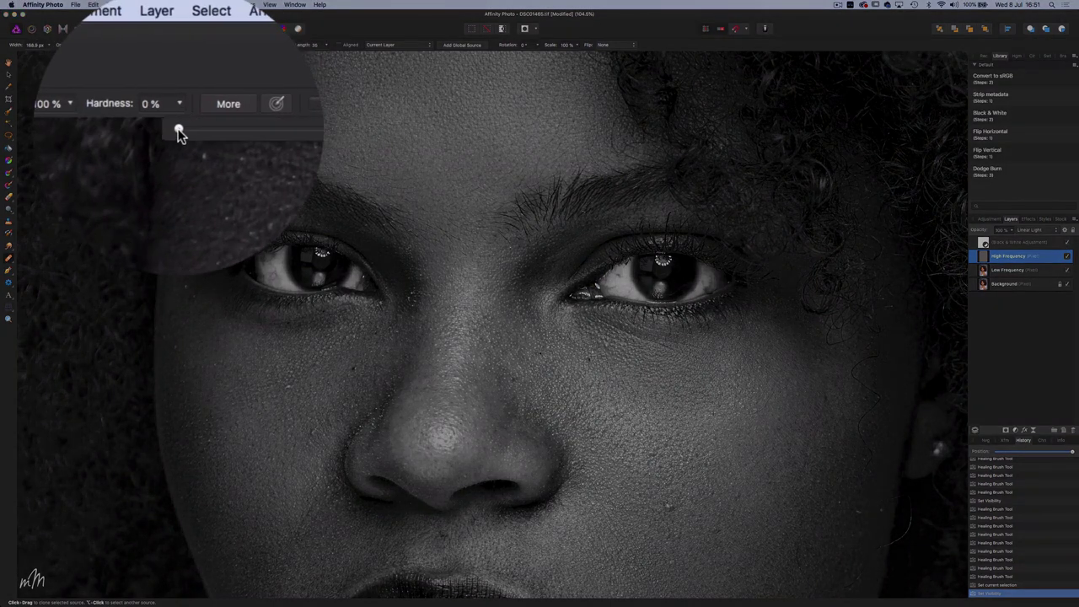
- Set the Healing Brush hardness to 100 % and reduce its width to about 74.9 px
left_click_drag(178, 131, 257, 136)
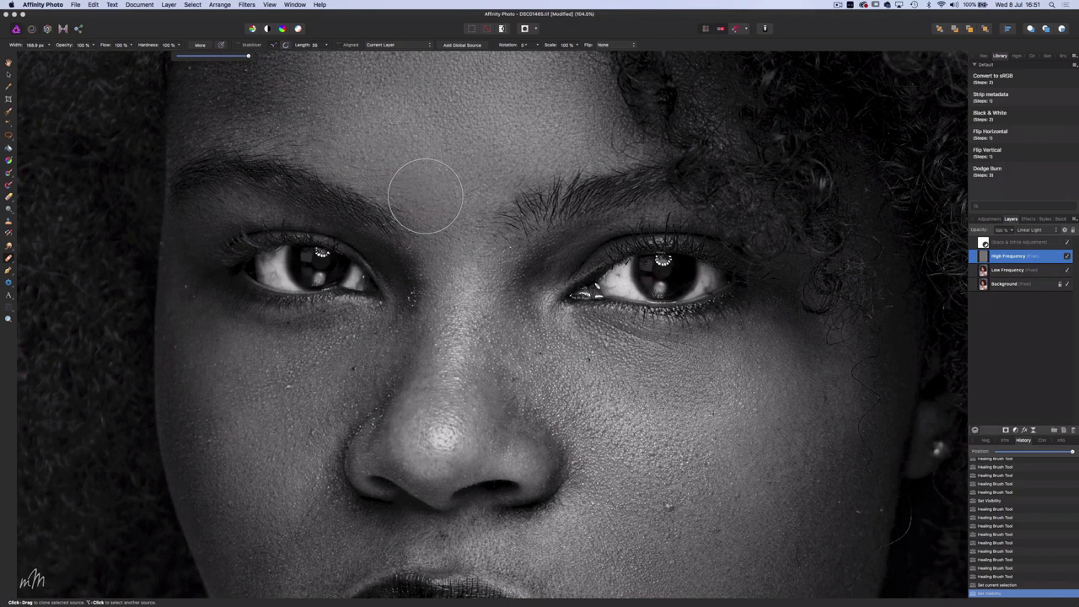
key("[")
key("[")
key("[")
key("[")
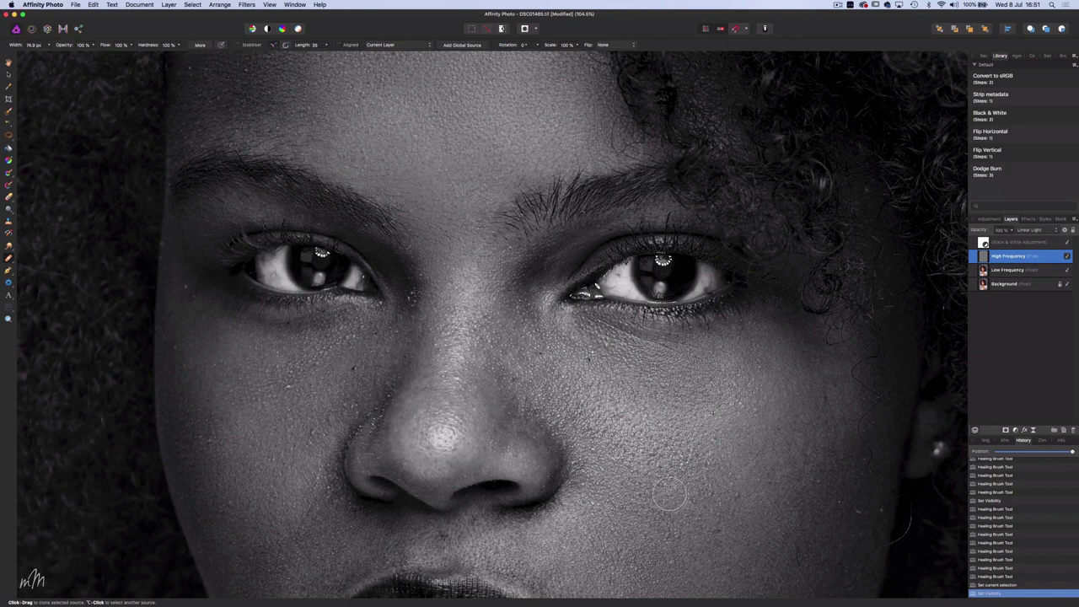
- Reduce the healing brush to about 48 px and heal the raised blemish on the cheek beside the nose
scroll(667, 494, "up", 5)
key("bracketleft")
key("bracketleft")
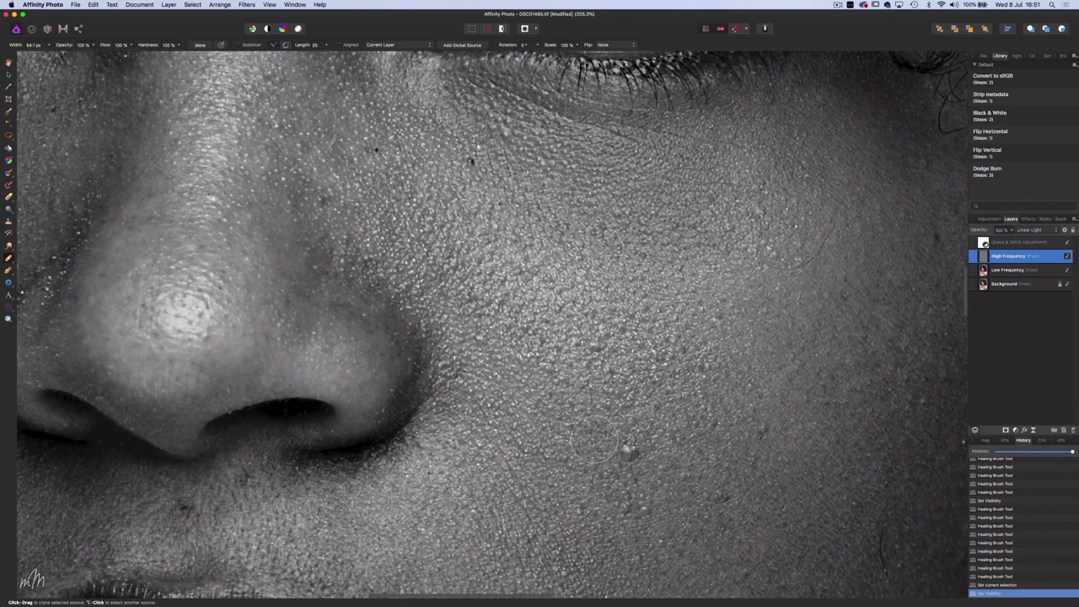
scroll(591, 379, "down", 2)
scroll(590, 379, "right", 1)
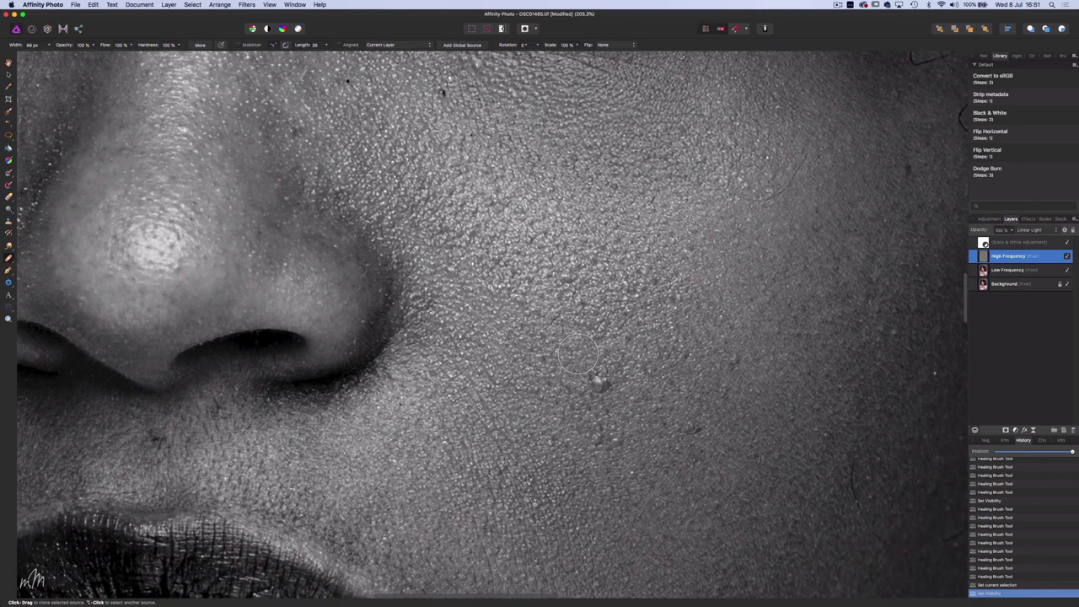
left_click(596, 378)
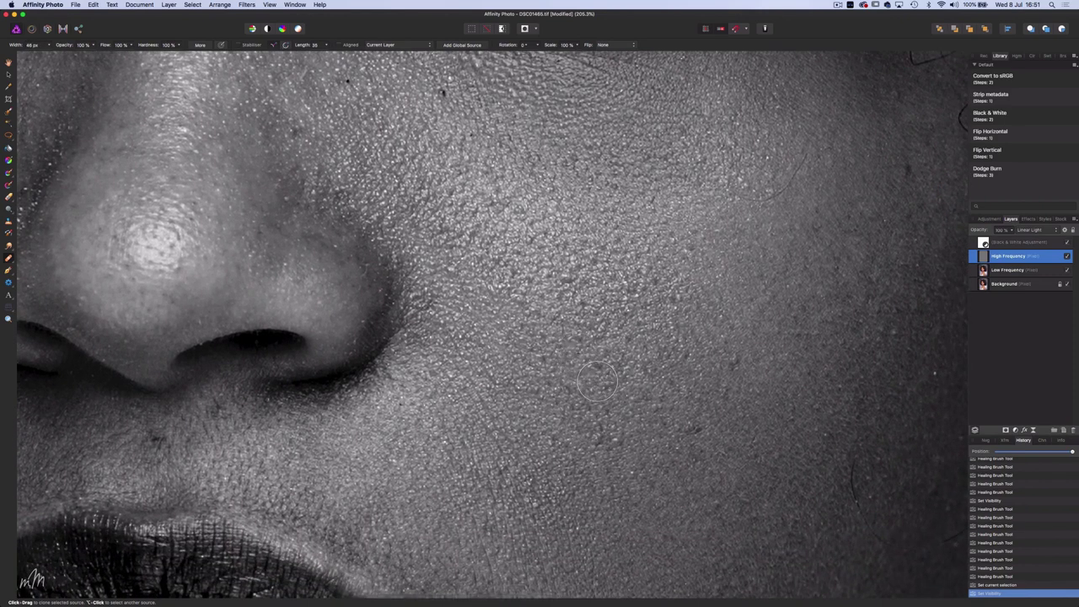
- Reduce the brush to about 39.1 px and heal the small texture spots across the cheek beside the nose
key("bracketleft")
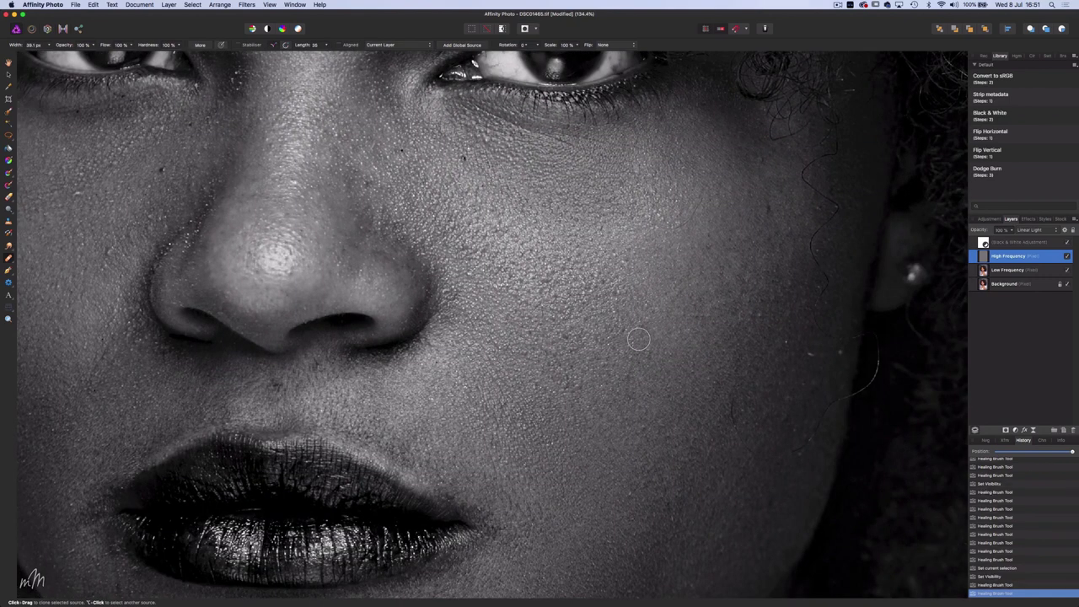
left_click(614, 295)
left_click(547, 280)
left_click(460, 242)
left_click(513, 324)
left_click(590, 373)
left_click(580, 378)
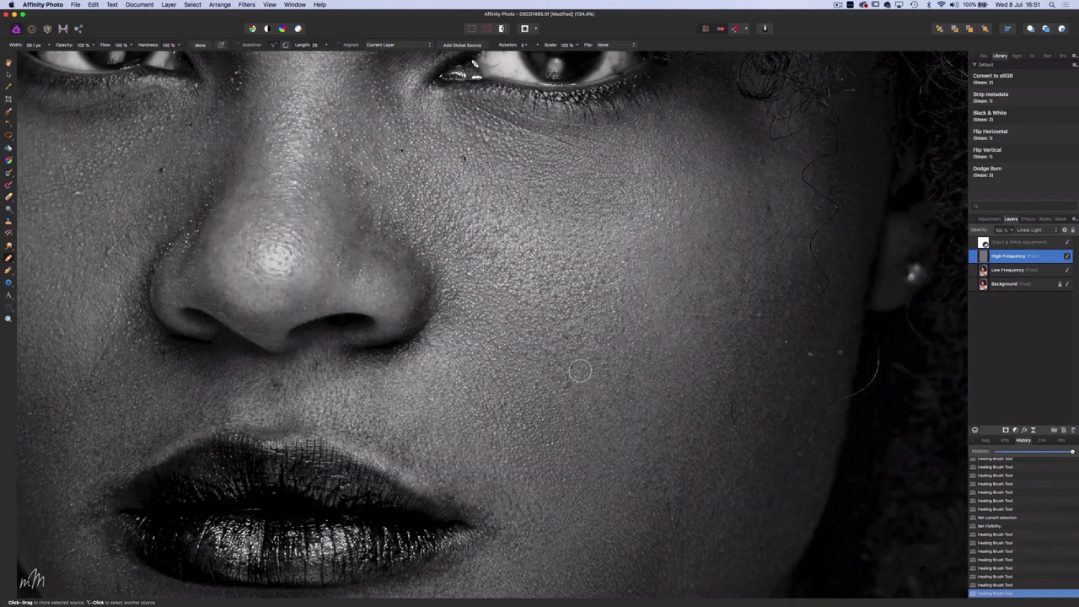
- Heal the small texture blemishes on the lower cheek between the corner of the mouth and the jaw
scroll(580, 378, "down", 2)
left_click(649, 446)
left_click(633, 525)
left_click(635, 506)
left_click(623, 440)
left_click(600, 449)
left_click(759, 369)
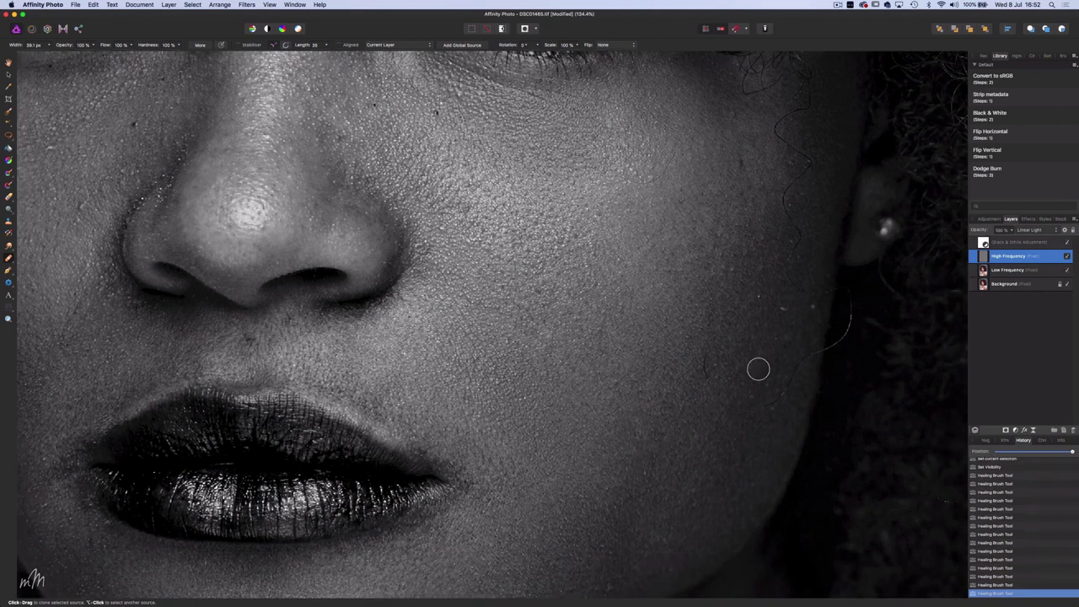
- Heal the remaining texture spots on the outer cheek near the ear and down to the jawline and chin
left_click(762, 352)
left_click(732, 271)
left_click(755, 290)
scroll(705, 210, "down", 5)
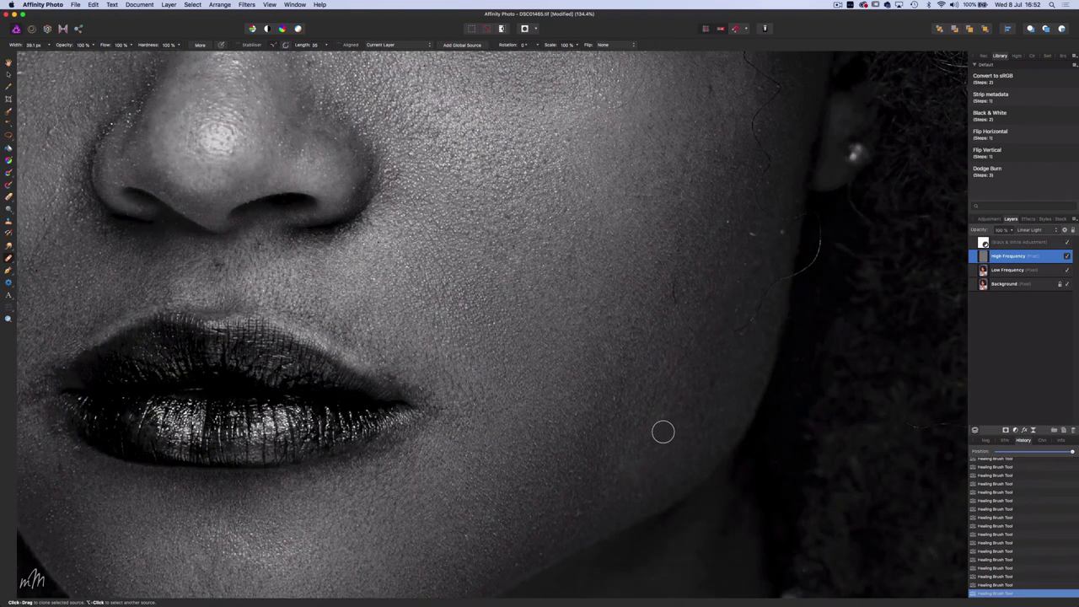
scroll(549, 460, "down", 1)
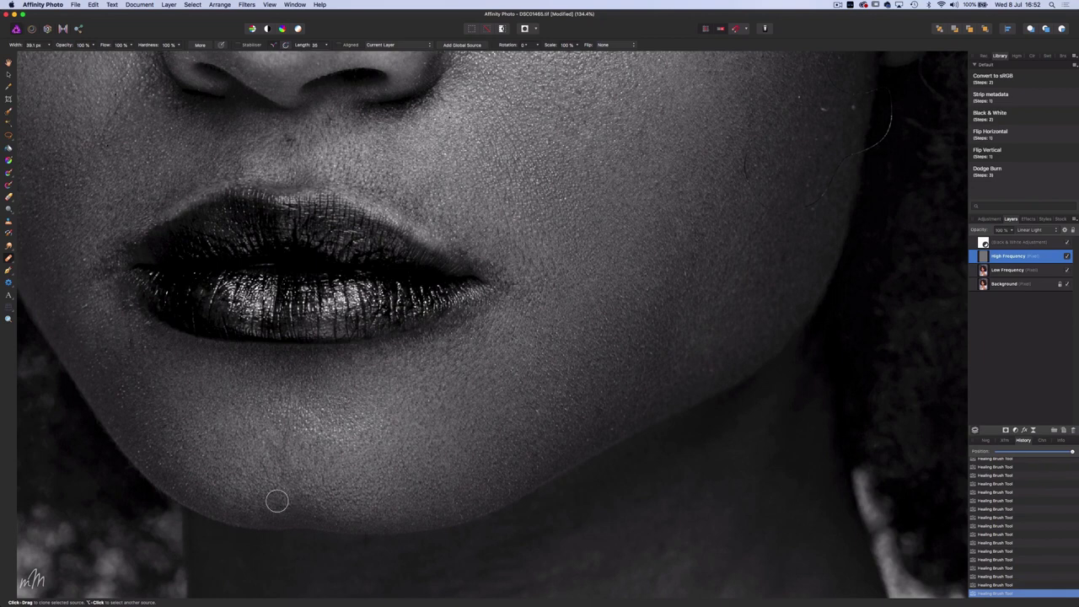
- Heal the texture spots around the mouth, above the upper lip and up the opposite cheek
scroll(329, 491, "up", 2)
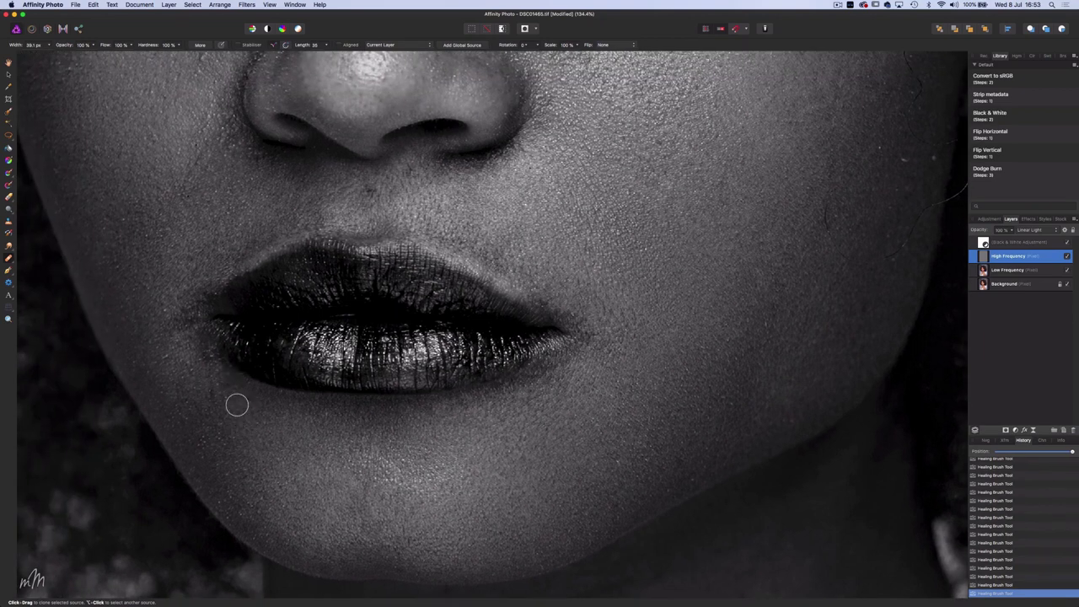
scroll(227, 354, "up", 1)
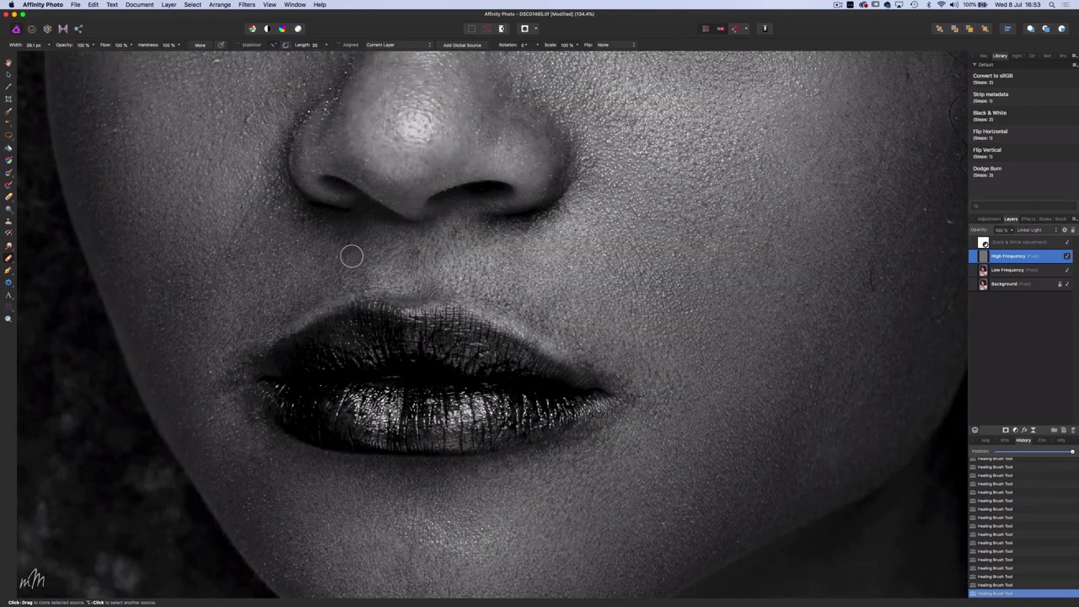
scroll(329, 234, "left", 2)
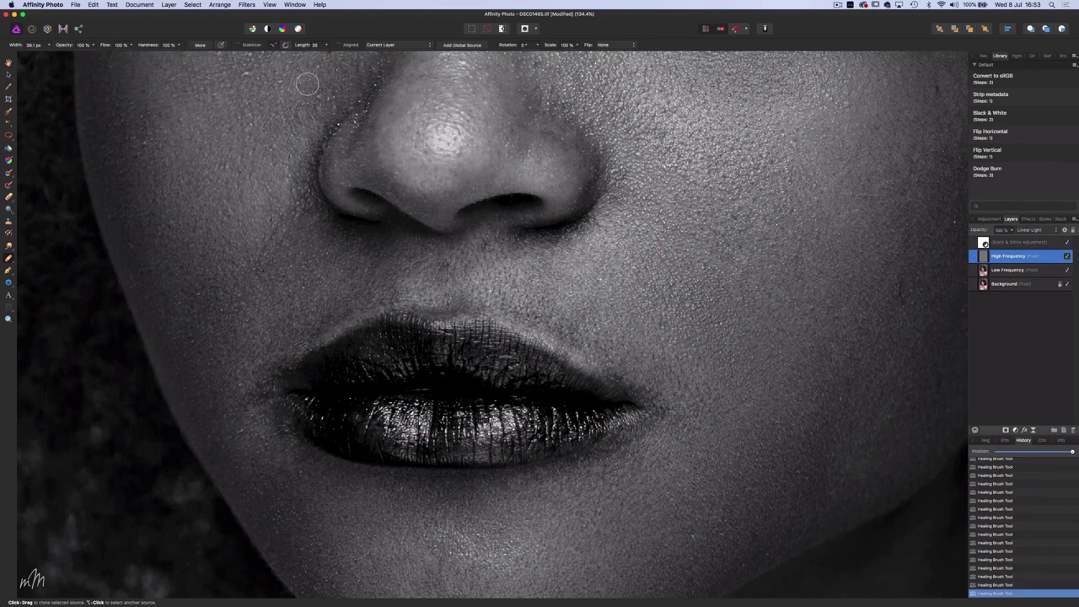
scroll(233, 218, "up", 5)
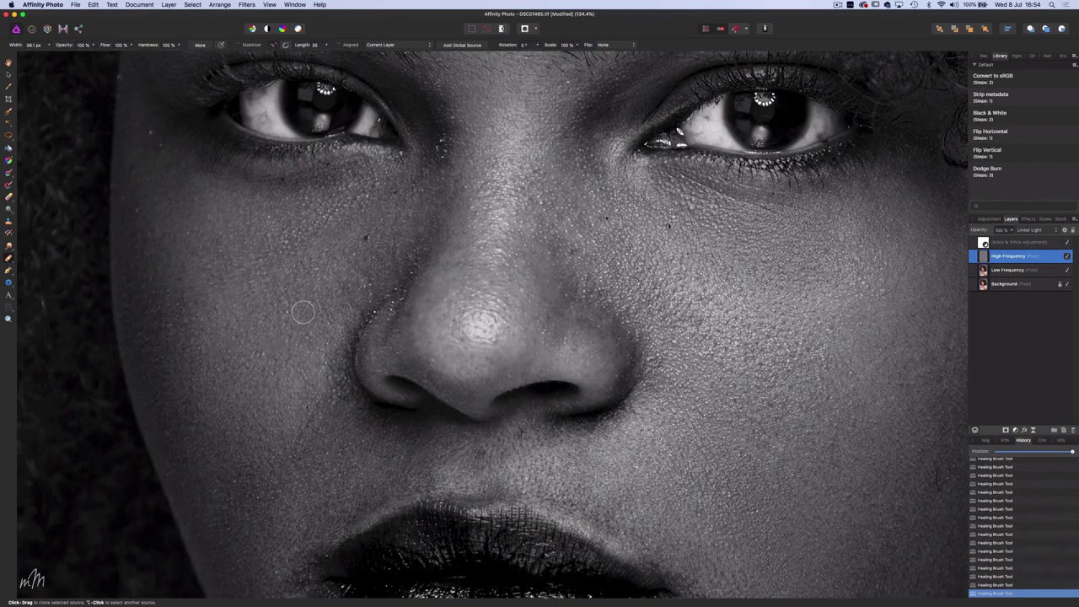
- Reduce the healing brush to about 28.3 px and heal the small dark spots beneath the eyes and beside the nose
key("[")
key("[")
scroll(411, 244, "right", 2)
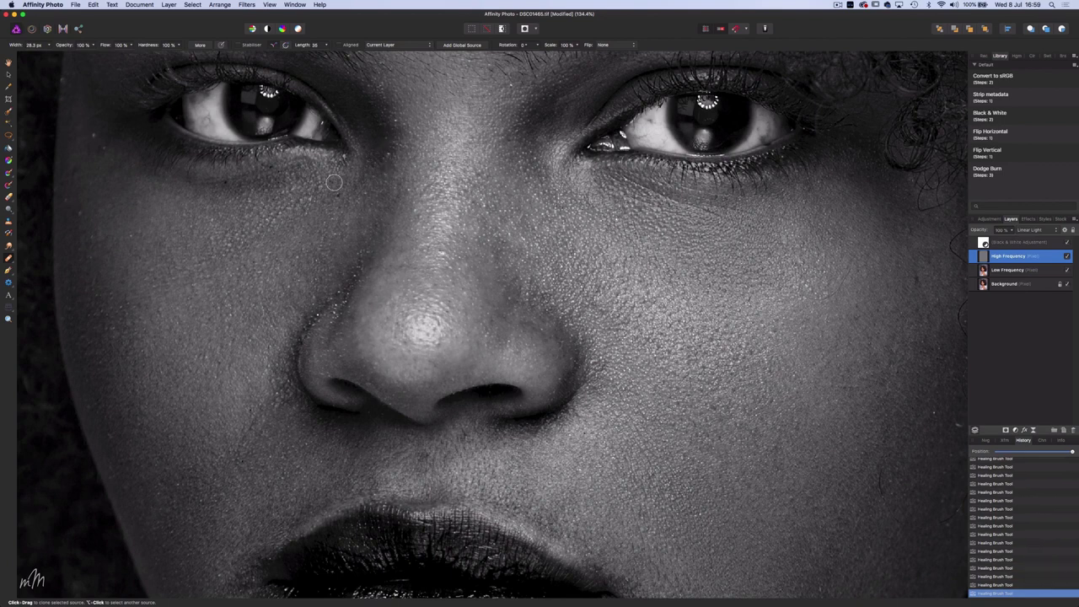
- Select the Low Frequency layer, set the Healing Brush hardness to 0 %, and heal the remaining uneven tones on the cheek
scroll(126, 349, "down", 6)
left_click(1032, 271)
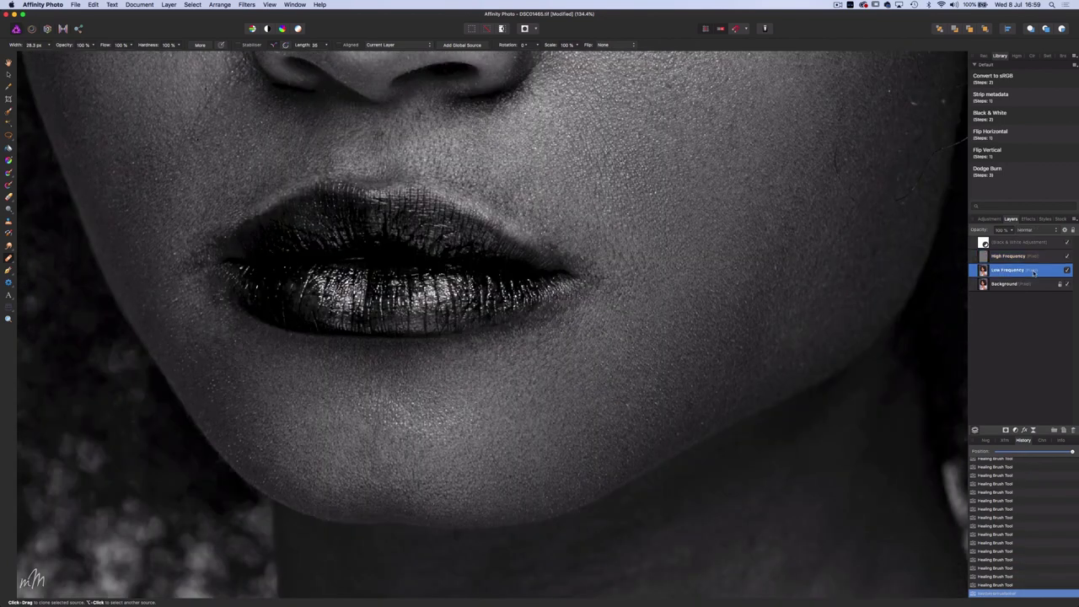
left_click_drag(178, 44, 103, 59)
scroll(227, 362, "up", 5)
scroll(226, 361, "right", 5)
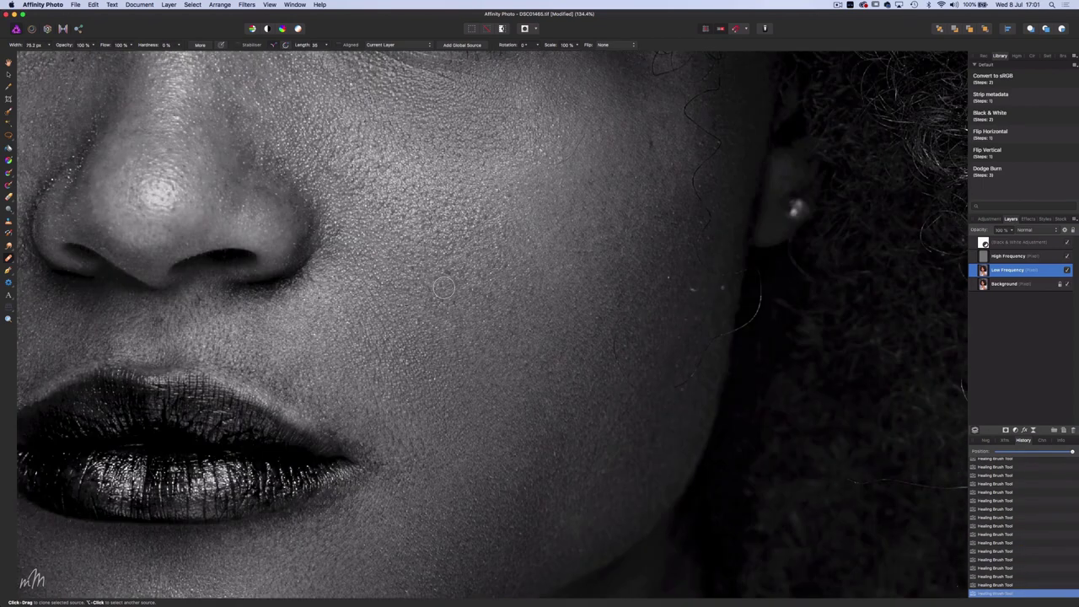
- Heal the uneven tones around the mouth, opposite cheek and nose, reducing the brush to about 53.1 px near the eyes
scroll(186, 480, "down", 5)
scroll(185, 479, "left", 2)
scroll(148, 343, "left", 5)
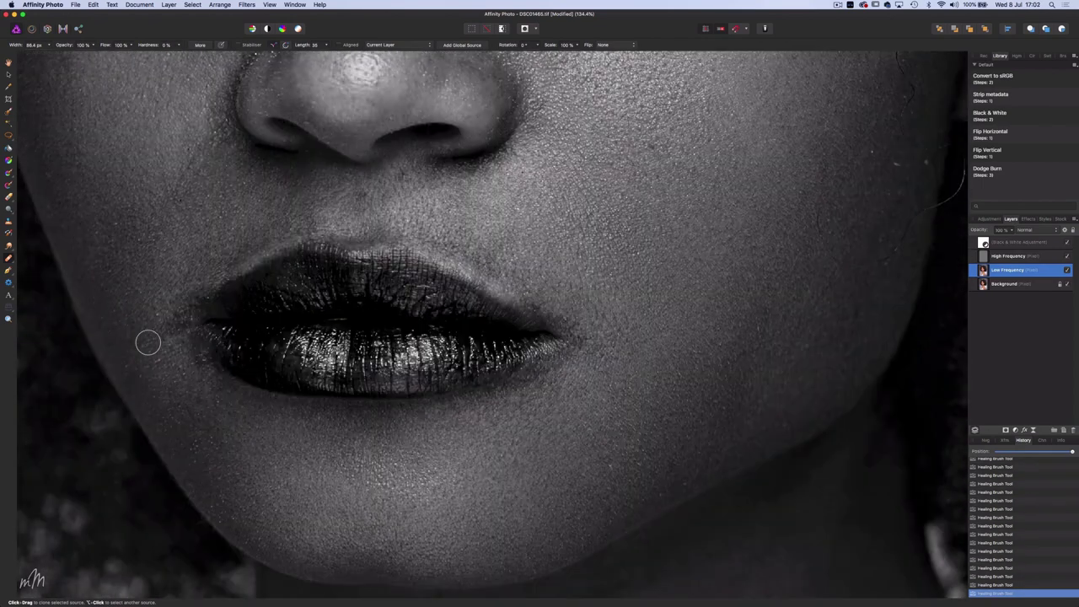
scroll(410, 243, "left", 5)
scroll(378, 210, "up", 5)
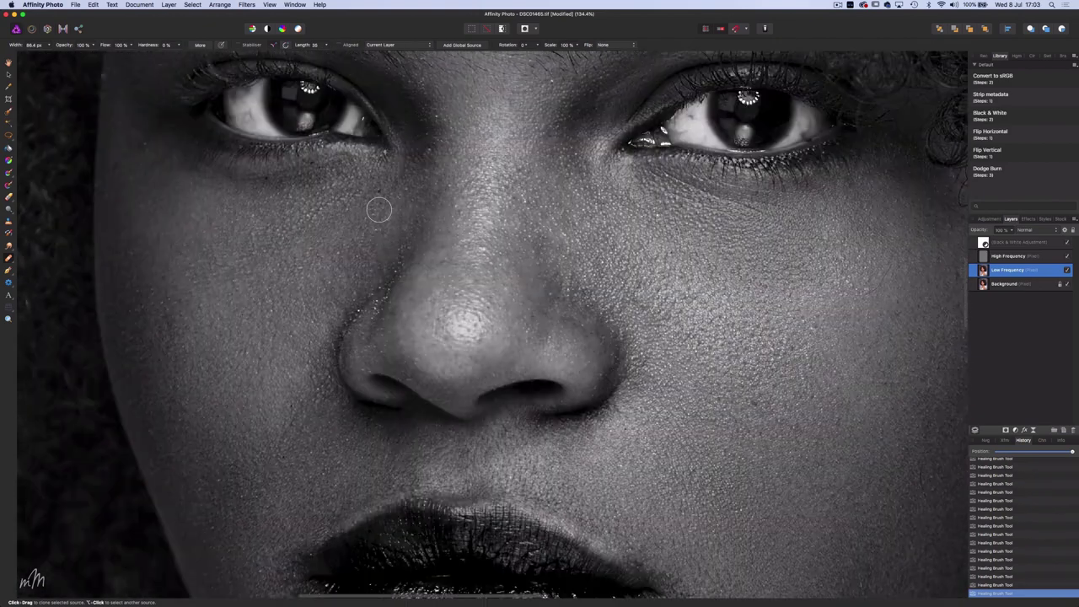
scroll(401, 233, "up", 1)
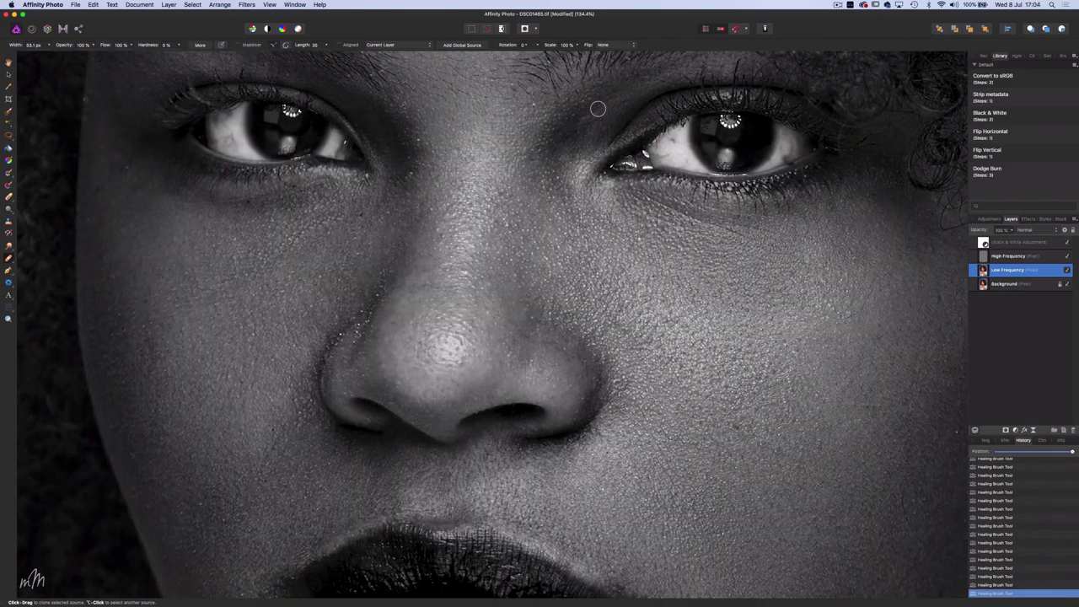
- Enlarge the healing brush to about 214.8 px and even out the larger tonal patches over the face and neck
scroll(550, 229, "up", 5)
key("]")
scroll(483, 150, "down", 5)
key("]")
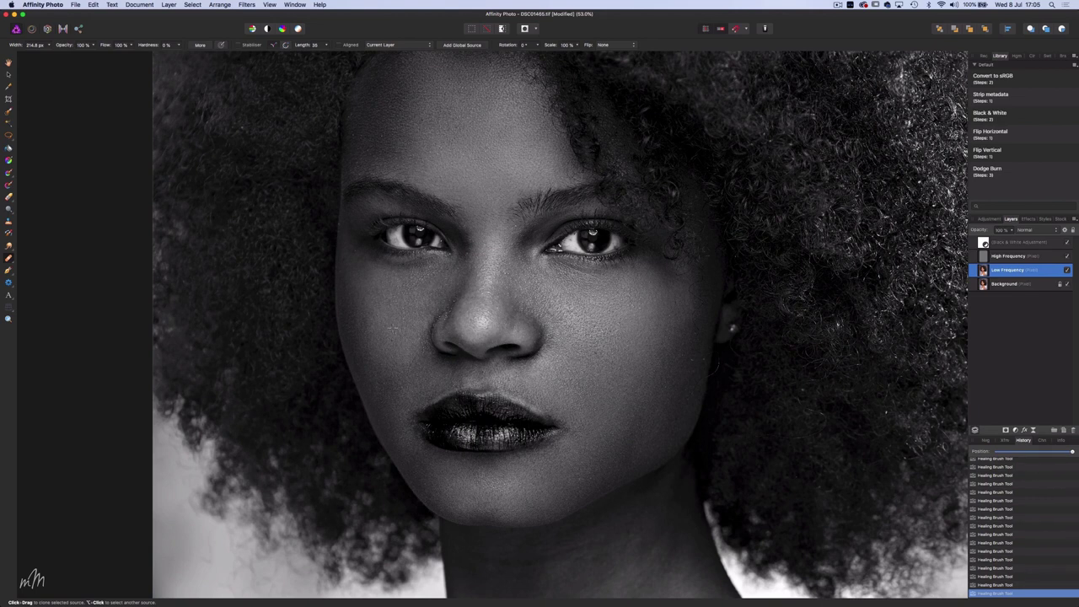
scroll(485, 230, "down", 6)
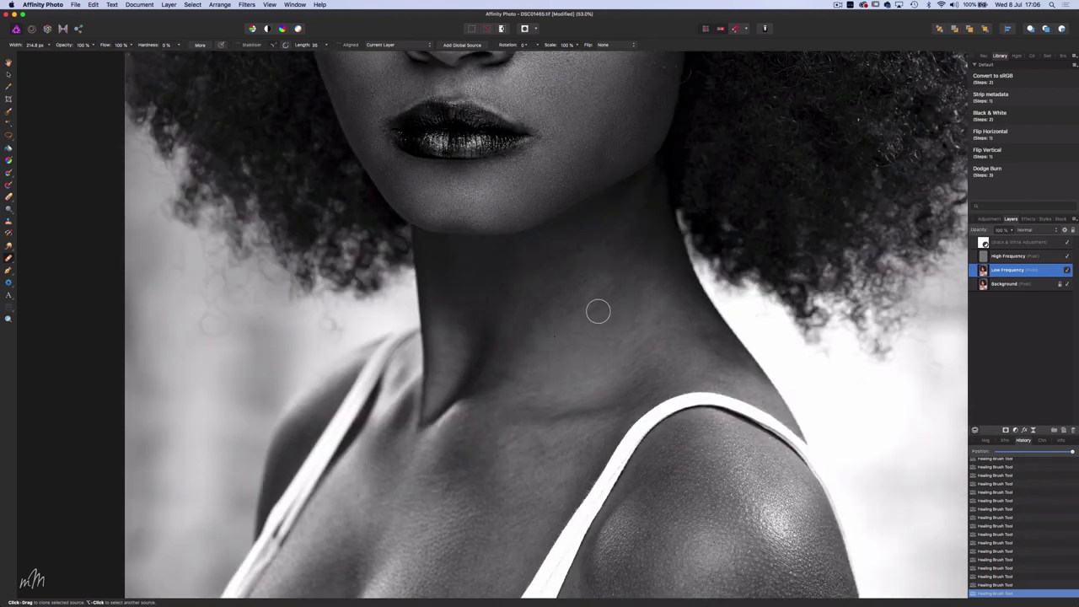
- Resize the healing brush as needed and smooth the tones on the neck, chest and shoulder, ending at about 272.3 px
scroll(598, 311, "down", 4)
key("]")
key("]")
key("]")
key("]")
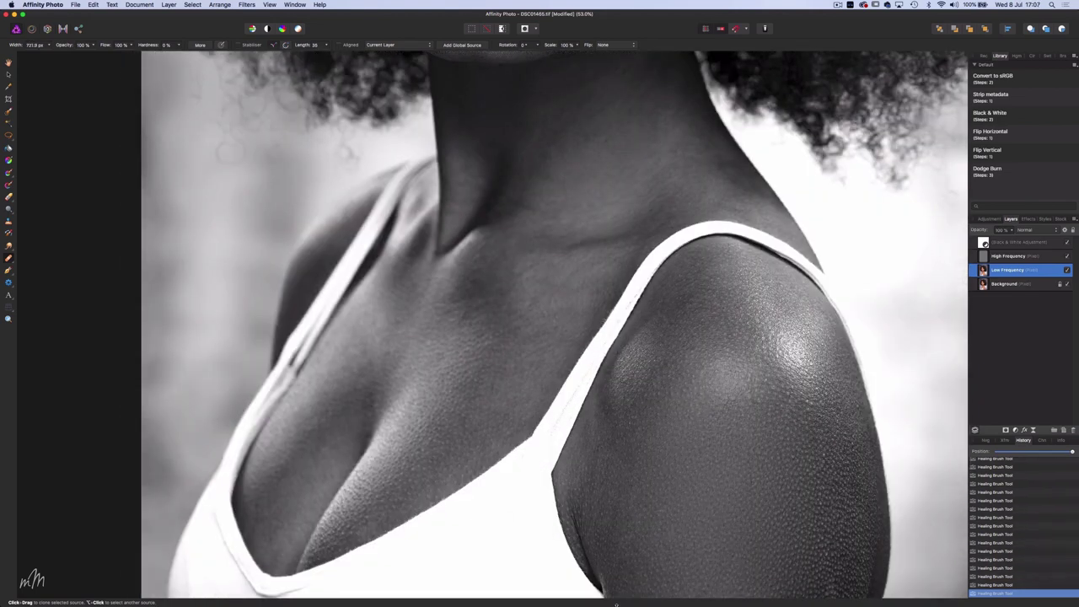
key("[")
key("[")
scroll(445, 446, "up", 10)
key("[")
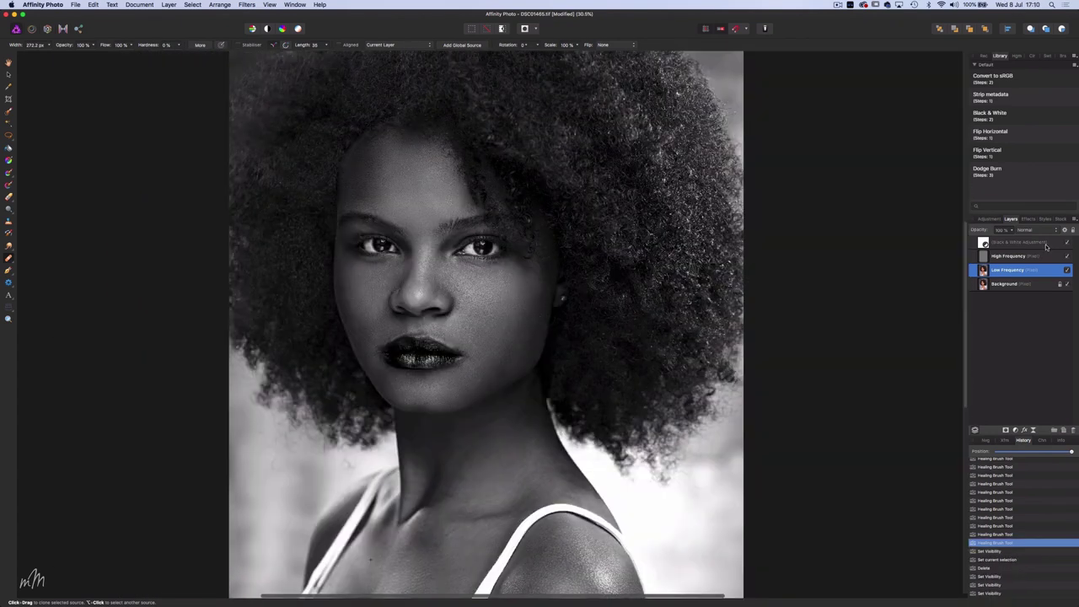
- Delete the Black & White adjustment layer
left_click(1046, 246)
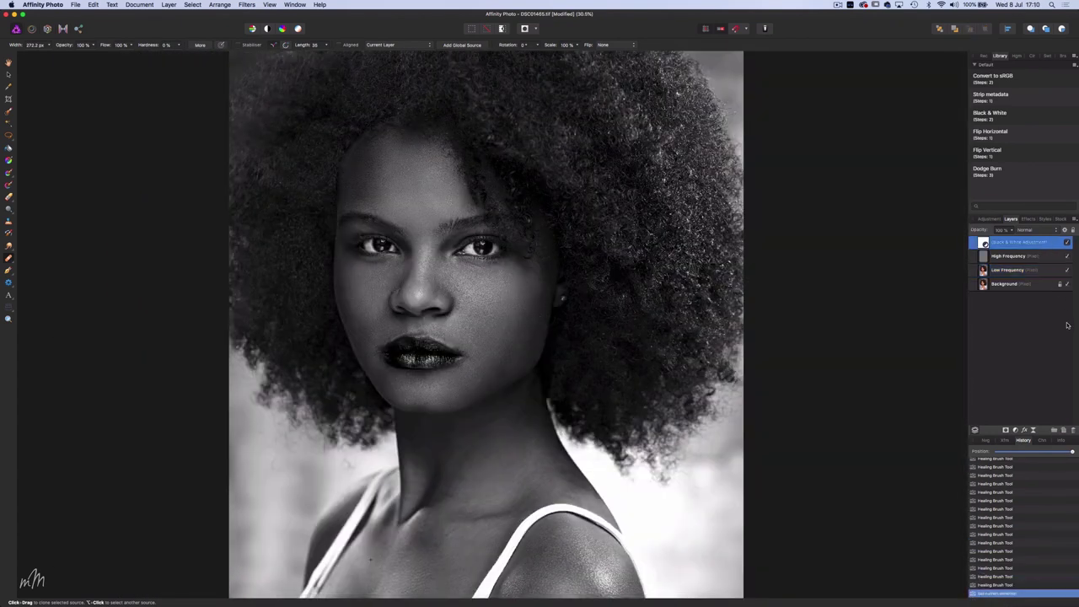
left_click(1073, 431)
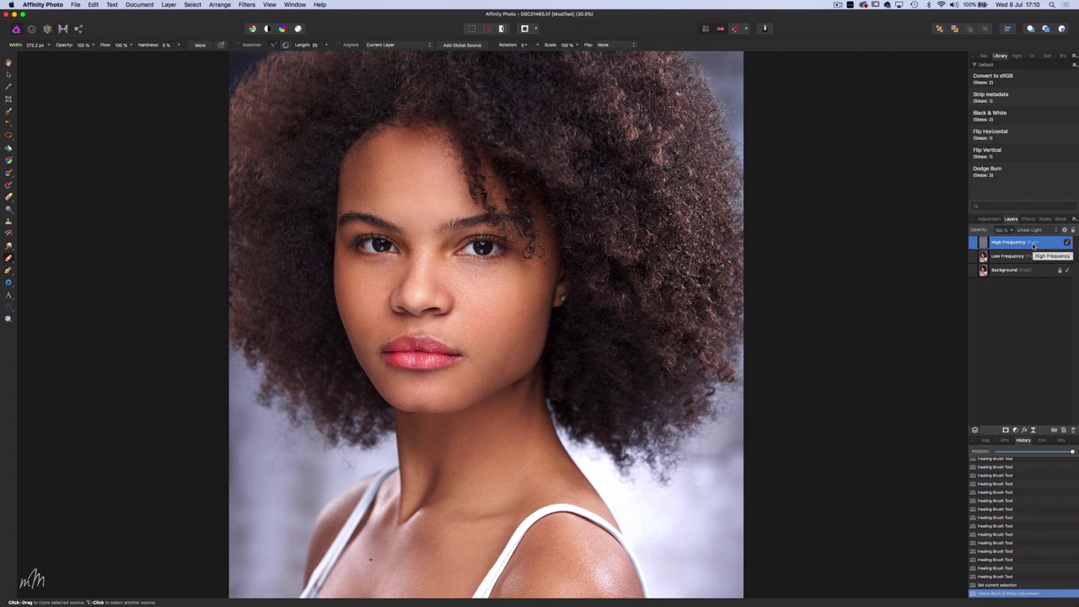
- Merge the visible result into a new top layer, delete the High and Low Frequency layers, and check it against the Background
key("super+shift+n")
left_click(1044, 255)
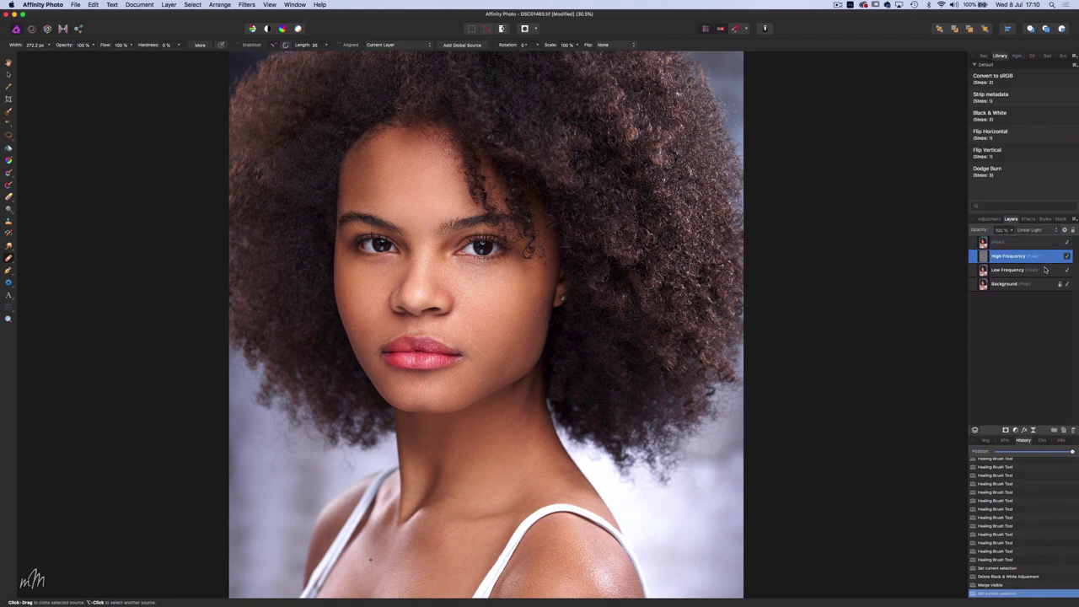
left_click(1046, 271, "shift")
left_click(1074, 431)
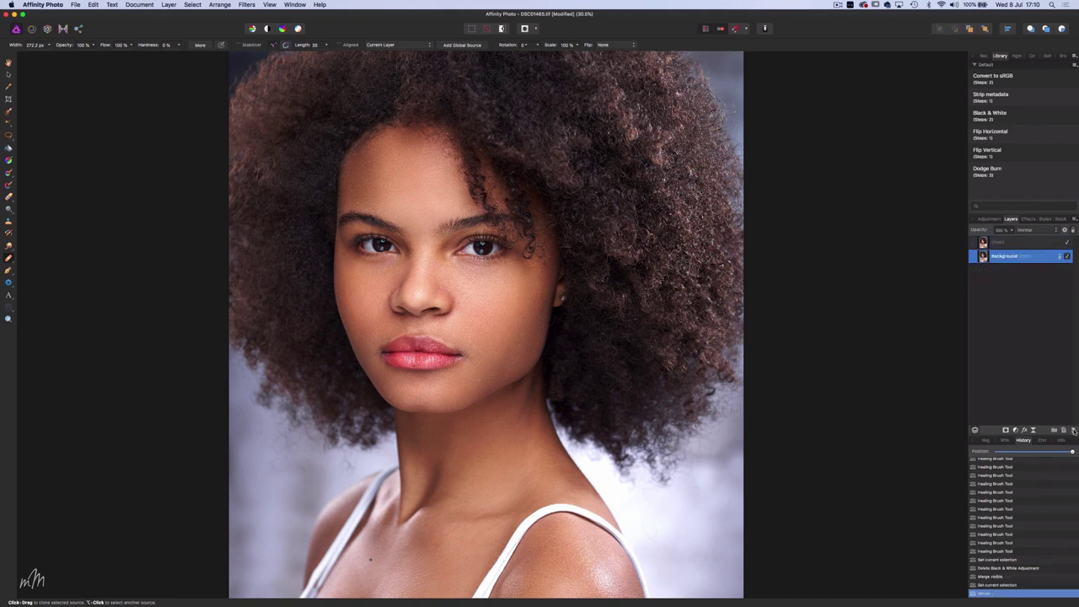
left_click(1027, 244)
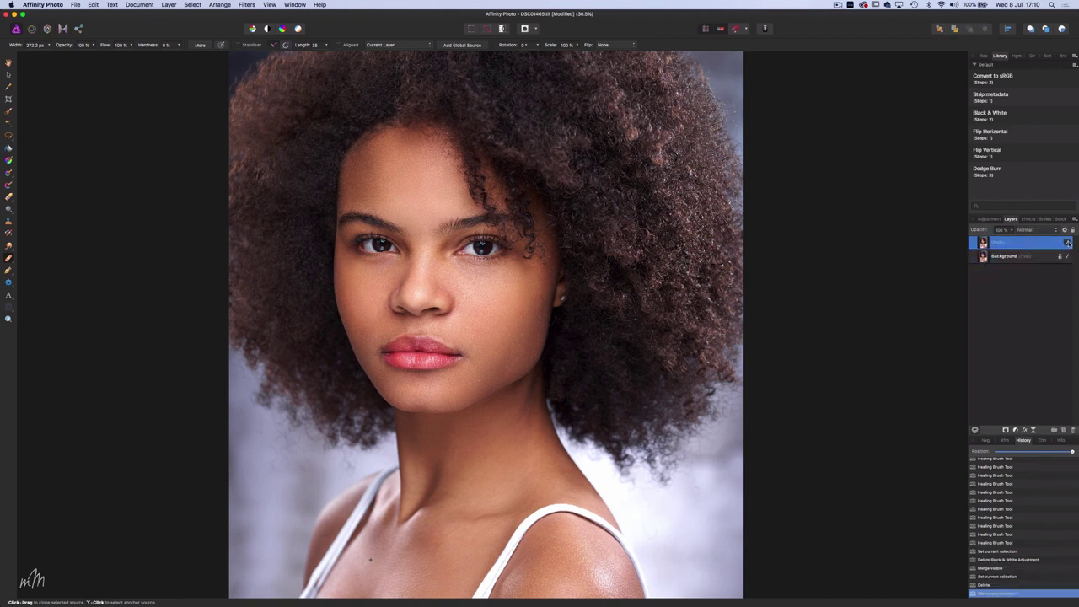
left_click(1067, 243)
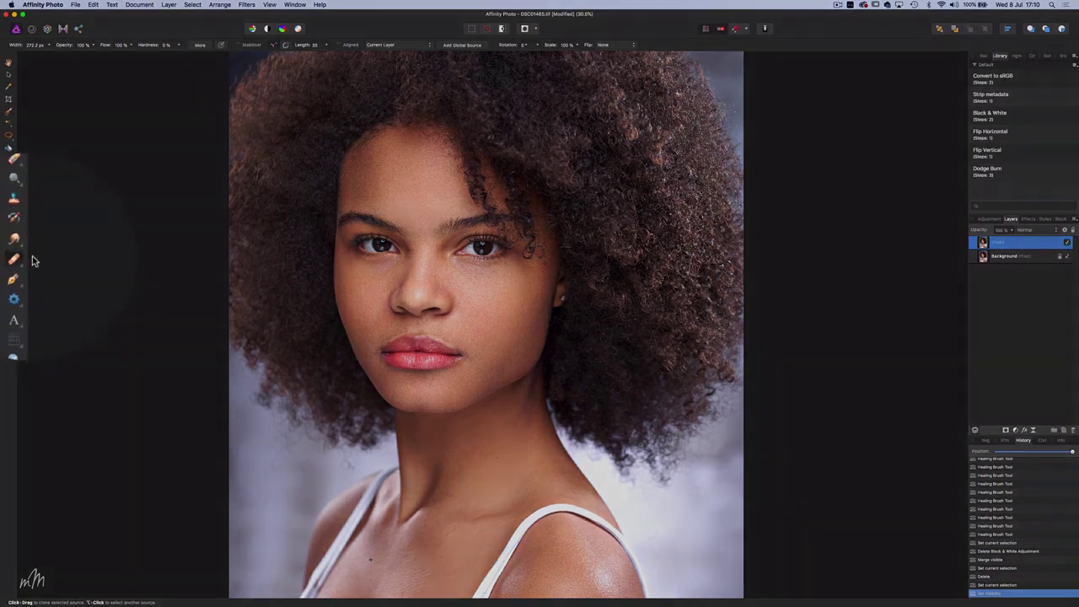
- Choose the Inpainting Brush and remove small blemishes and stray specks around the nose and cheeks on the merged layer
left_click(19, 260)
left_click(108, 292)
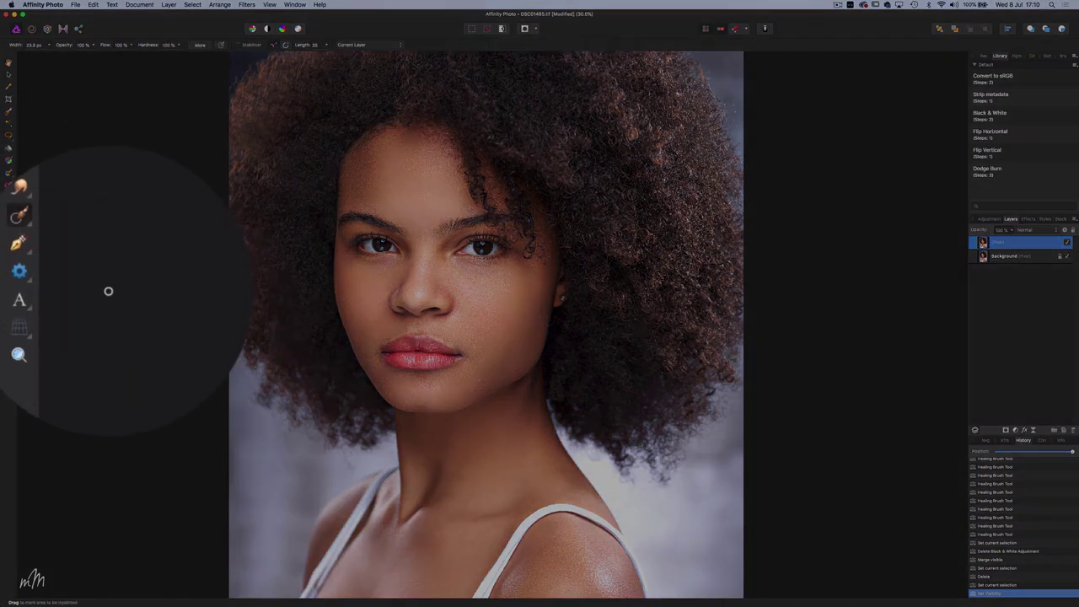
scroll(410, 327, "up", 5)
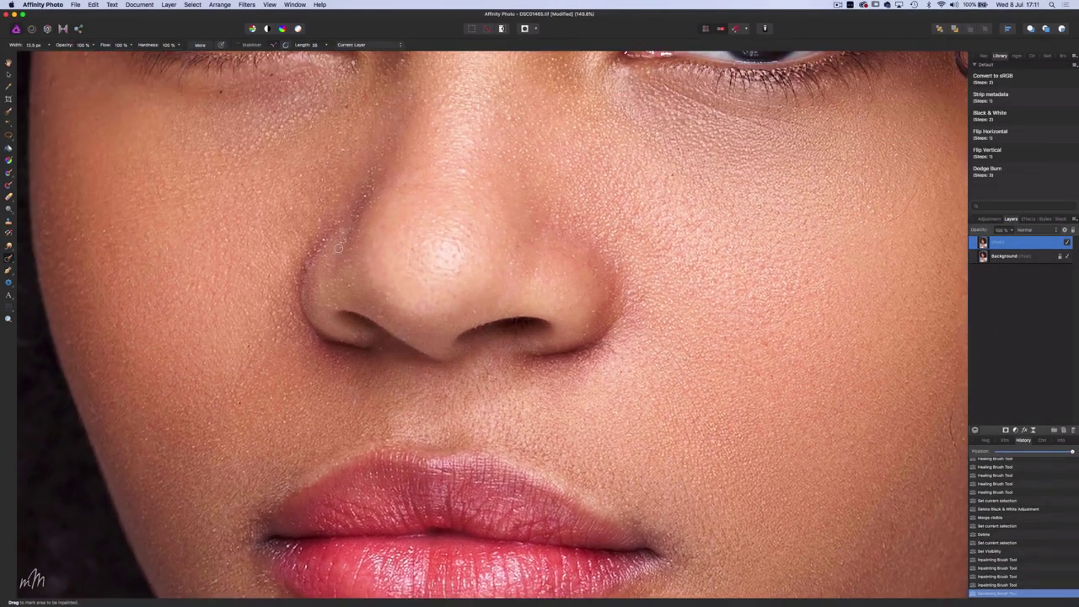
scroll(372, 186, "up", 3)
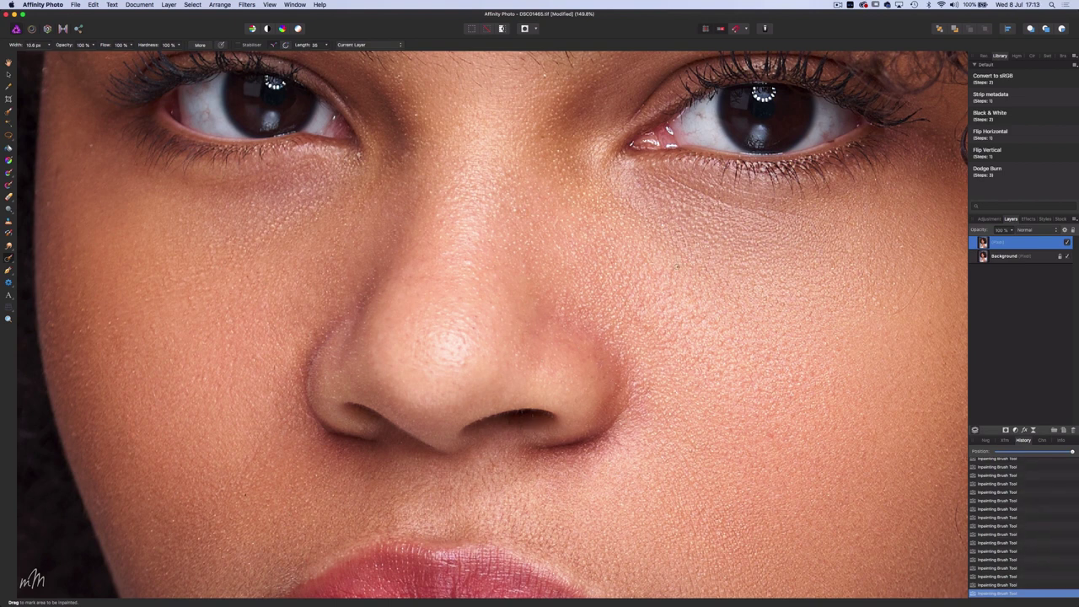
- Inpaint the remaining small skin blemishes around the mouth, chin and both lower cheeks
scroll(677, 266, "right", 4)
scroll(677, 266, "down", 3)
scroll(662, 359, "down", 5)
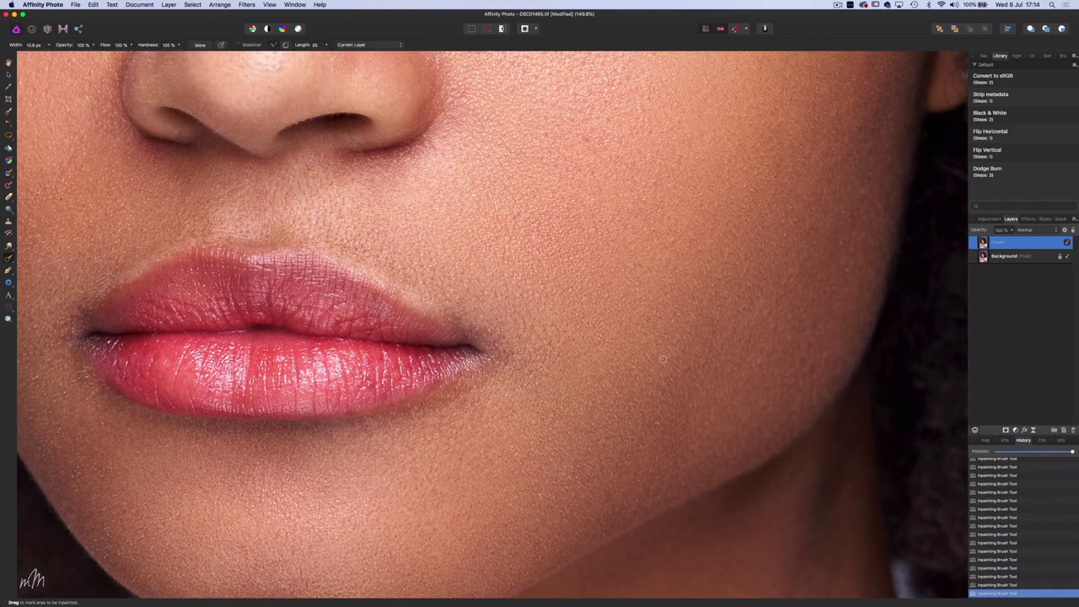
scroll(662, 359, "left", 5)
scroll(662, 359, "down", 3)
scroll(264, 102, "up", 10)
scroll(264, 102, "left", 4)
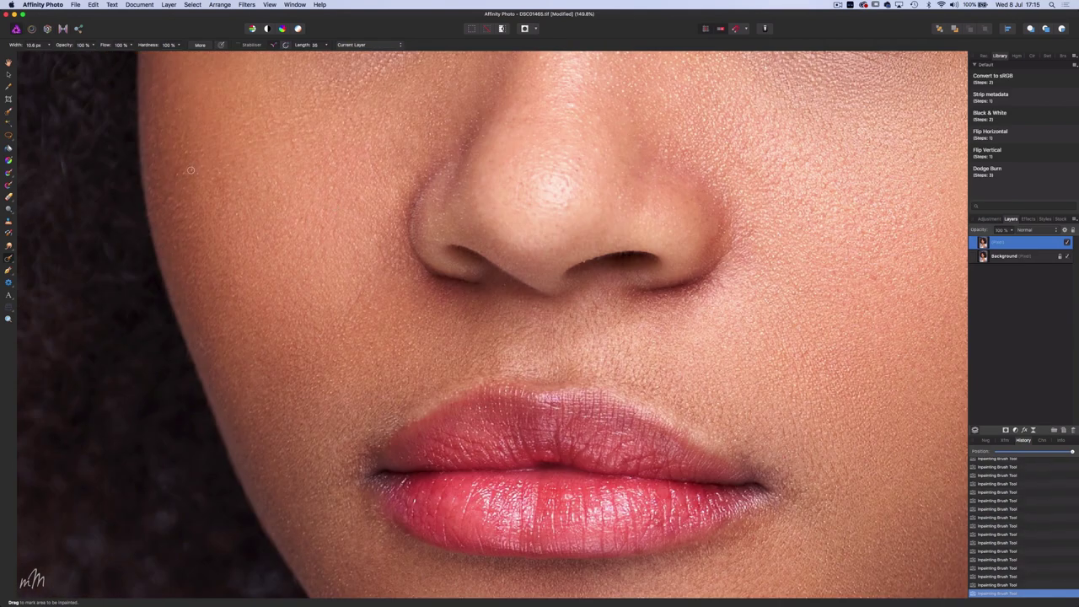
- Inpaint the small blemishes and bright specks around the eyes, eyebrows and forehead
scroll(339, 164, "up", 13)
scroll(339, 163, "left", 3)
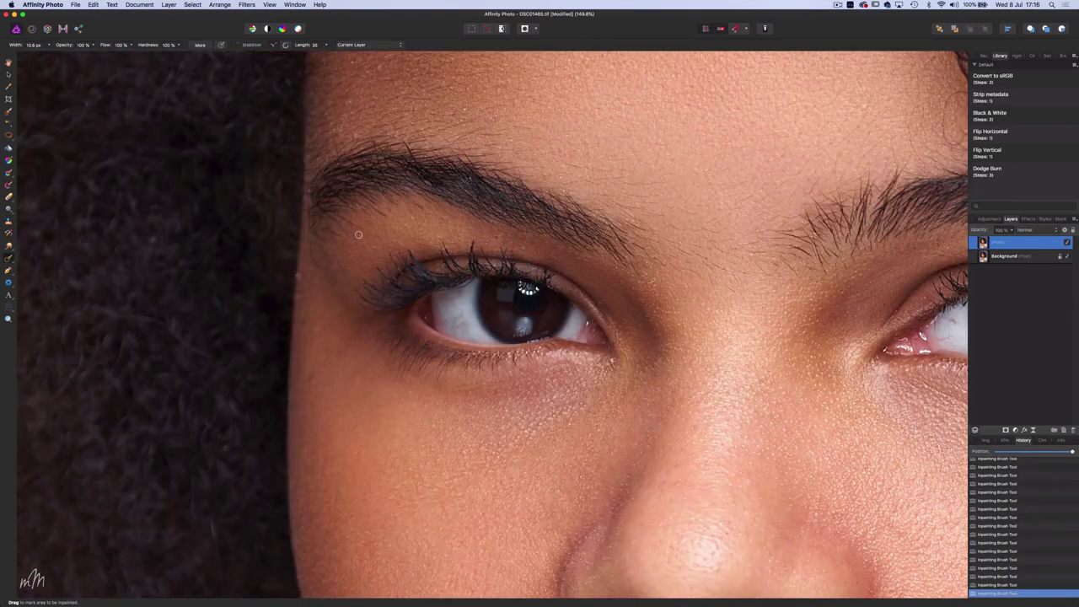
scroll(304, 494, "right", 7)
scroll(676, 274, "down", 3)
scroll(676, 274, "up", 2)
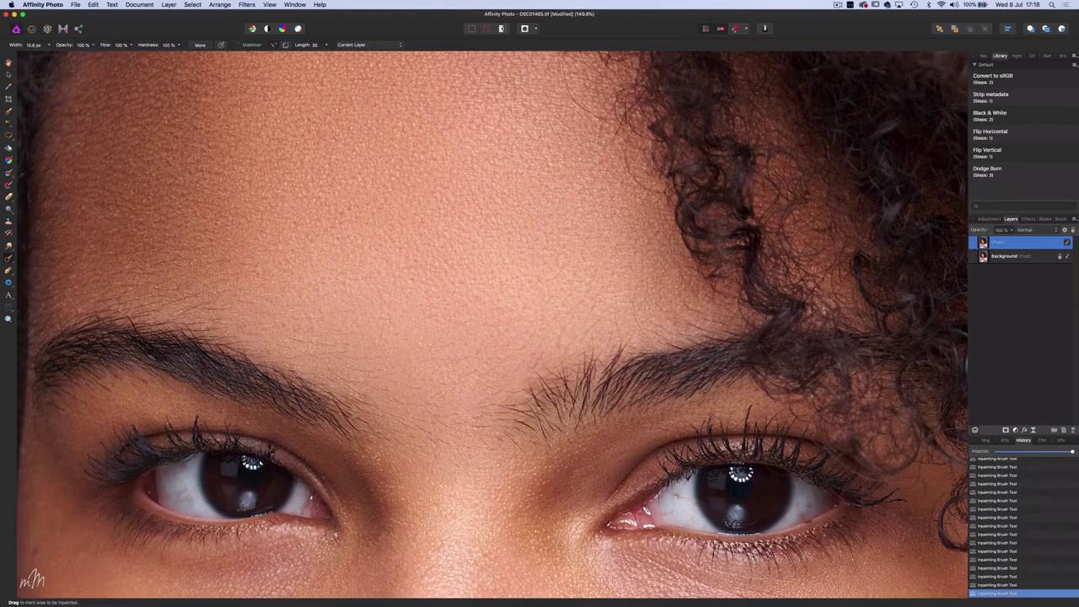
scroll(700, 312, "up", 3)
scroll(492, 321, "down", 12)
scroll(493, 321, "right", 14)
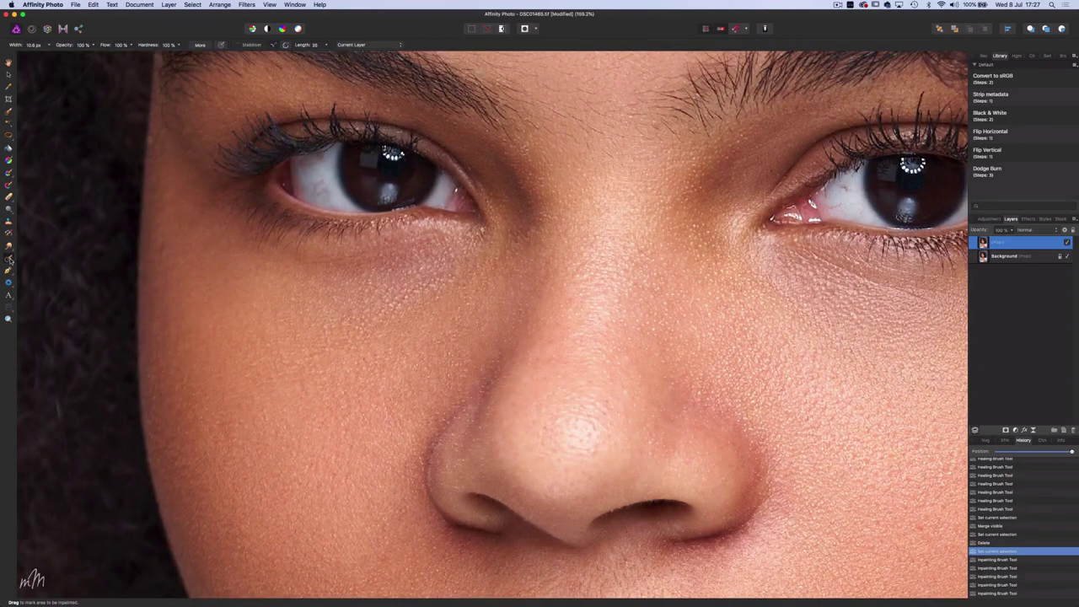
- Remove the visible veins in the whites of the eyes with short Inpainting Brush strokes
left_click(10, 259)
left_click(48, 291)
scroll(280, 225, "up", 5)
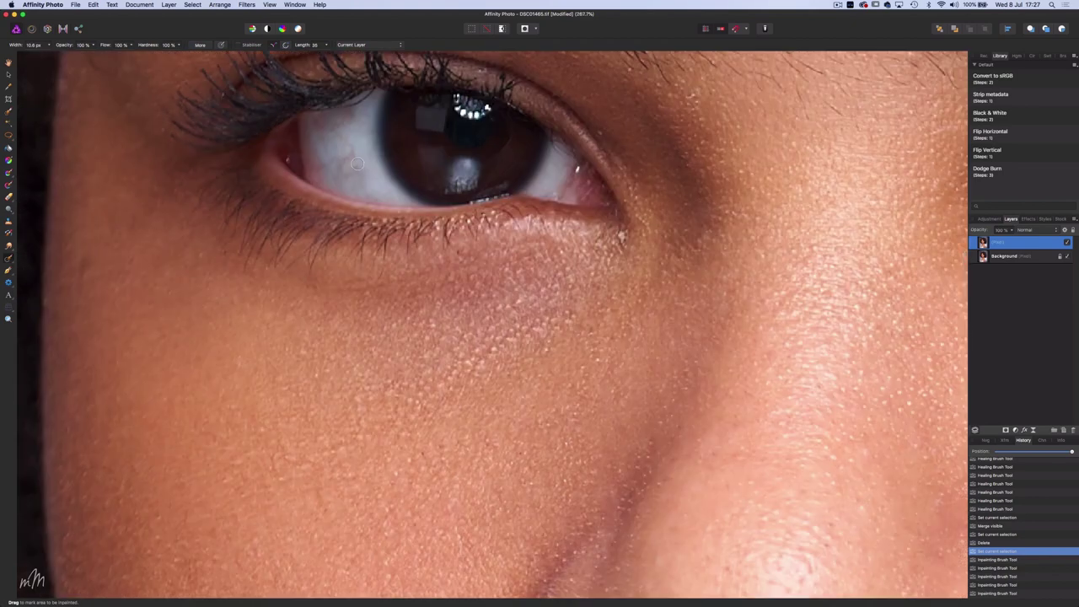
left_click(350, 195)
left_click(350, 195)
left_click(350, 189)
left_click(341, 173)
left_click(329, 145)
left_click(314, 118)
left_click(325, 130)
left_click(335, 143)
left_click(345, 154)
left_click(356, 160)
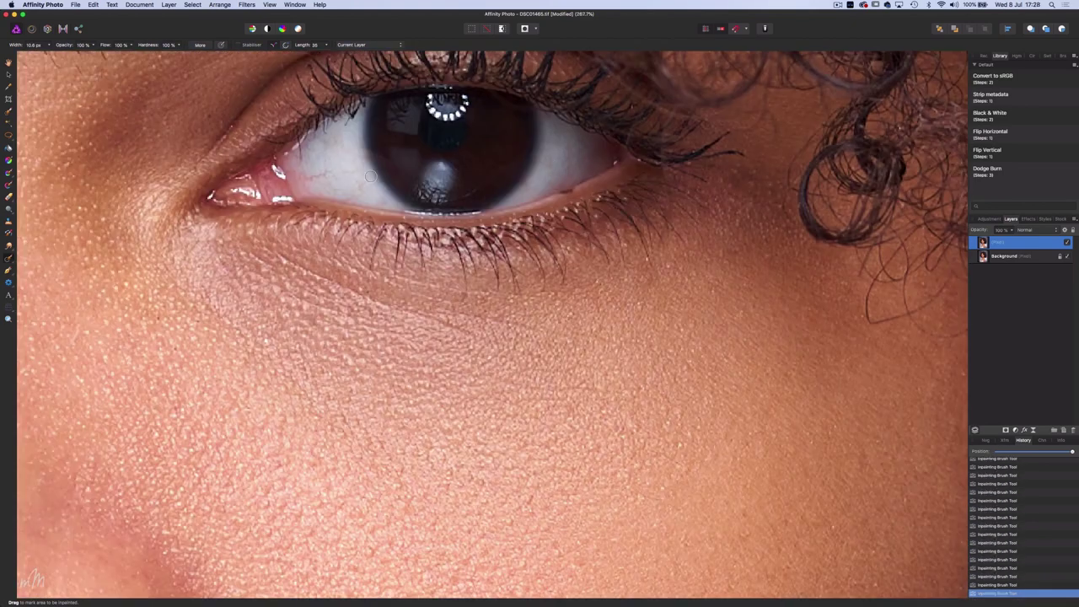
- Compare the retouched portrait with the original by switching the retouched layer's visibility off and on
key("super+0")
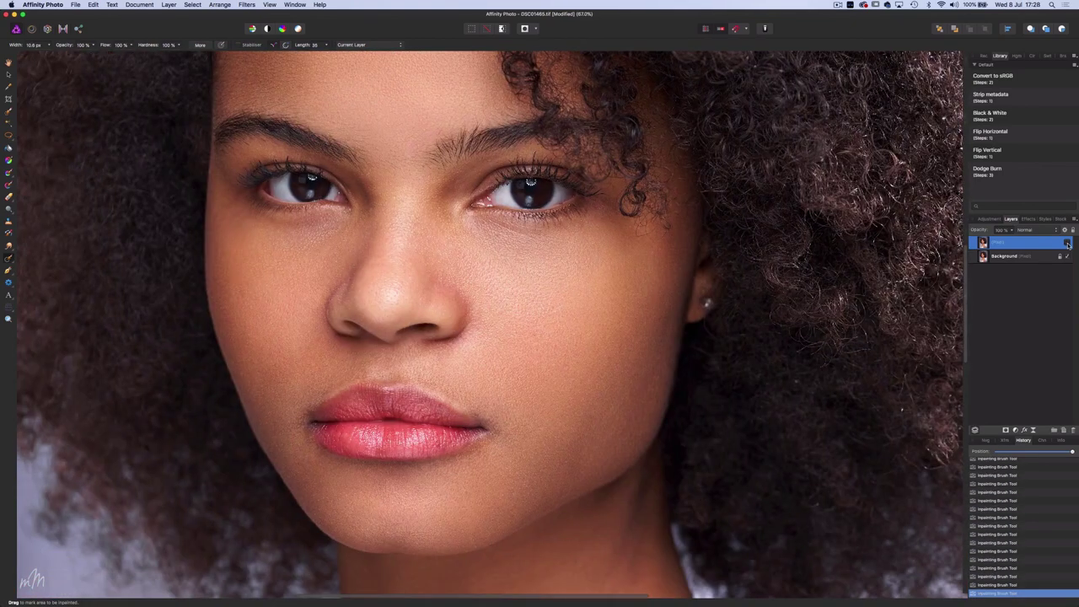
left_click(1068, 244)
left_click(1067, 243)
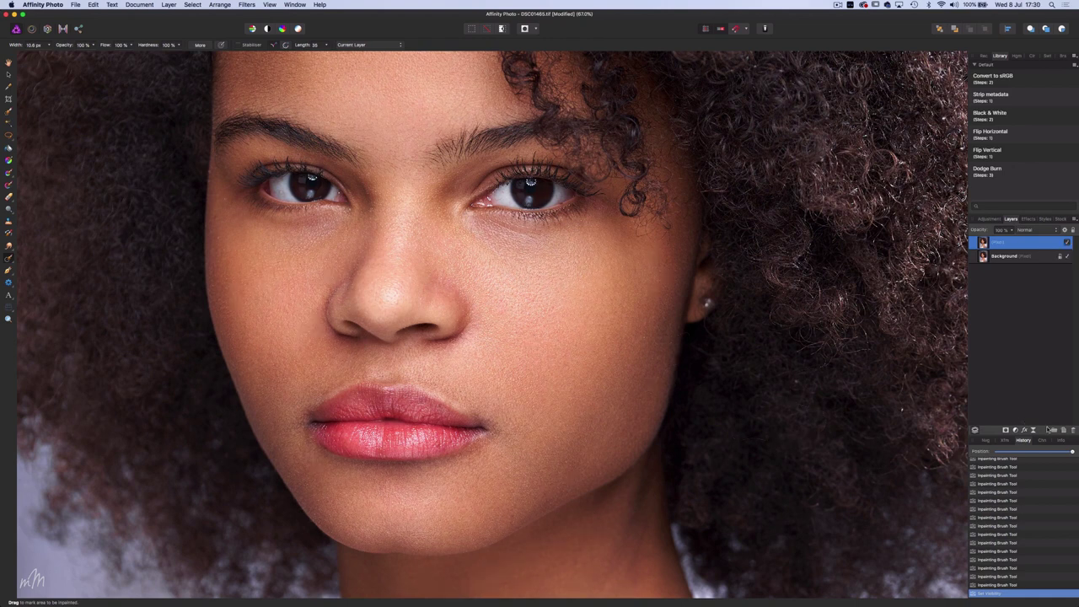
- Add a new pixel layer and paint a soft white highlight on each iris with the Paint Brush
left_click(1064, 430)
key("b")
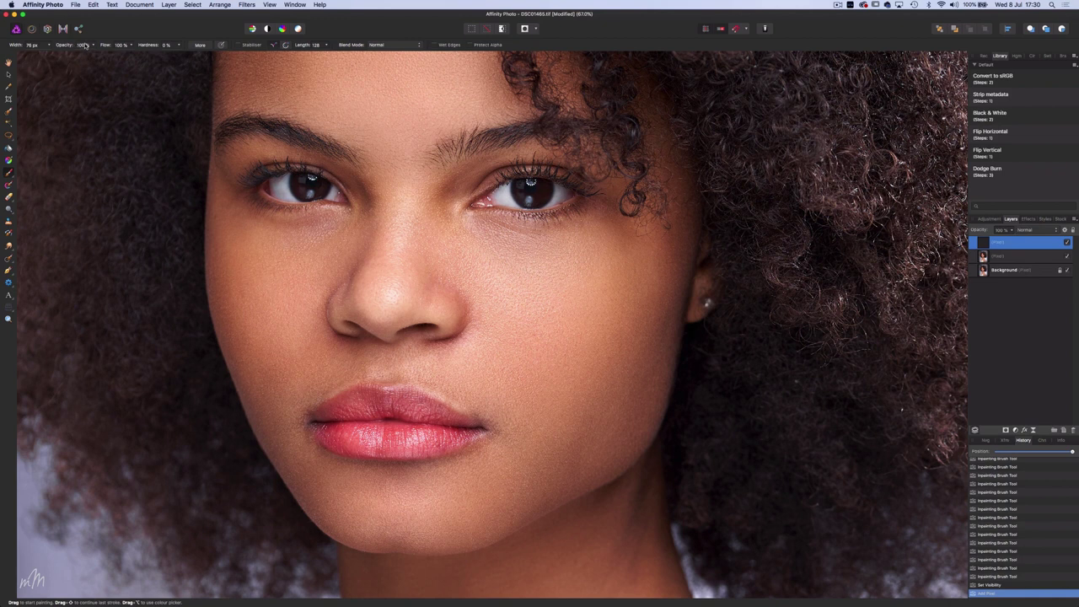
scroll(510, 277, "up", 5)
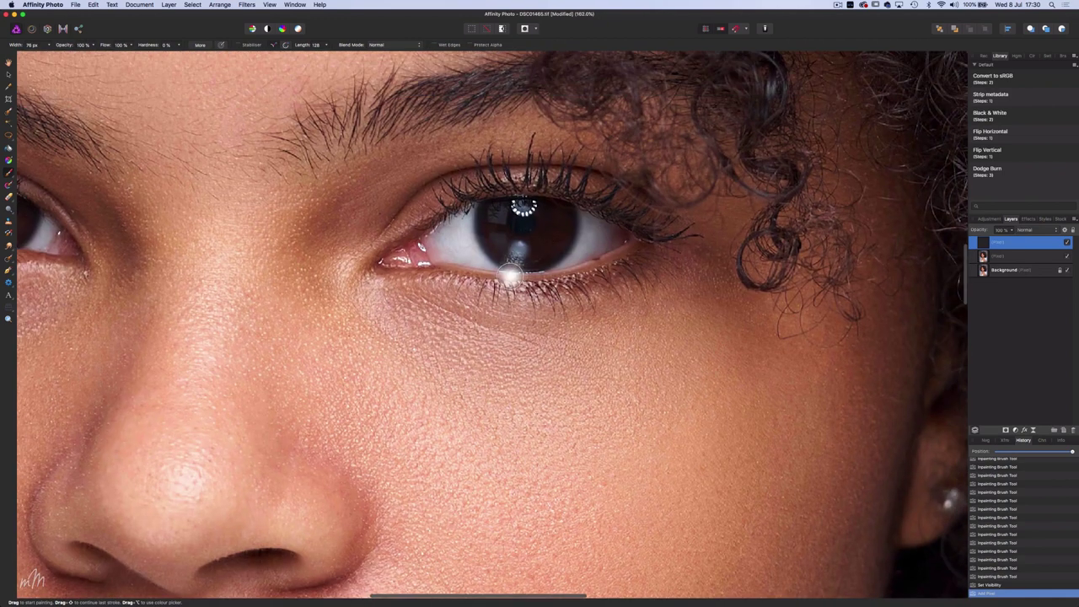
left_click(546, 246)
left_click_drag(548, 242, 555, 230)
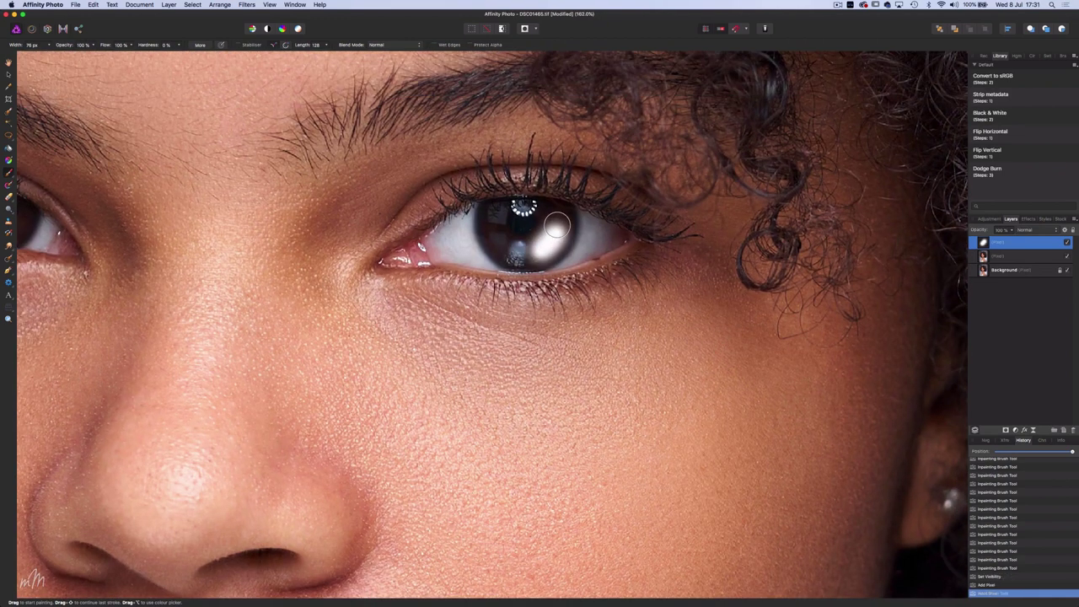
scroll(556, 225, "left", 10)
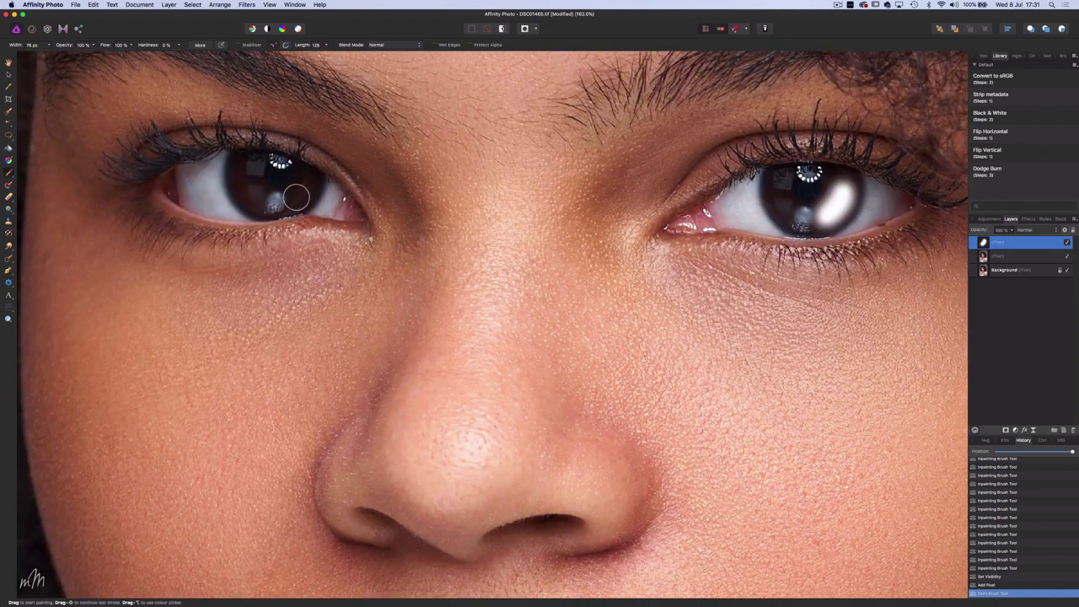
left_click_drag(295, 197, 307, 185)
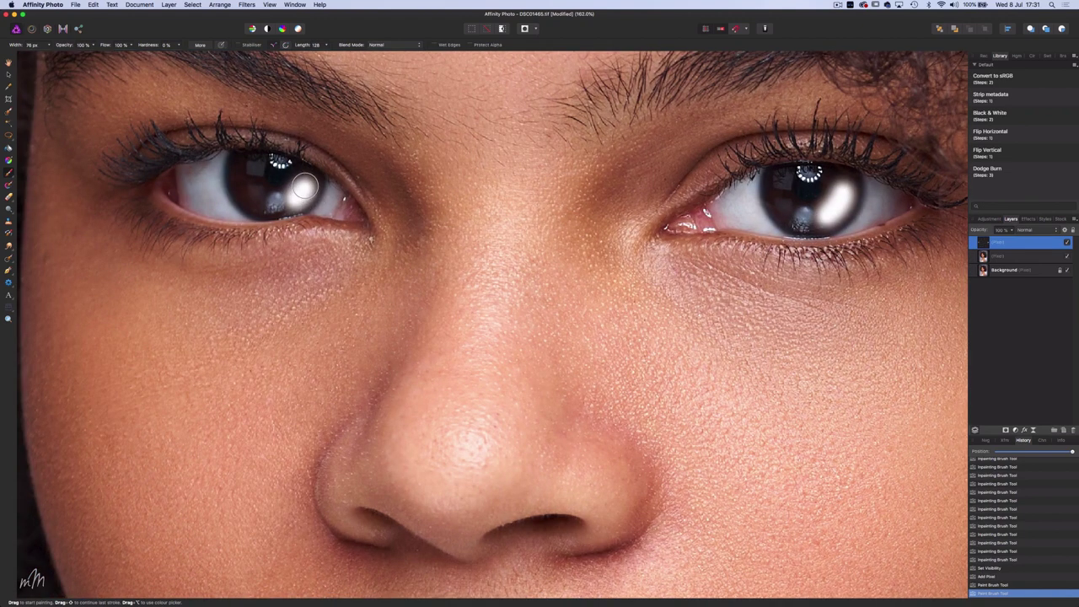
- Blend the iris highlights layer with Overlay at roughly half opacity and check its effect by toggling visibility
left_click(1029, 231)
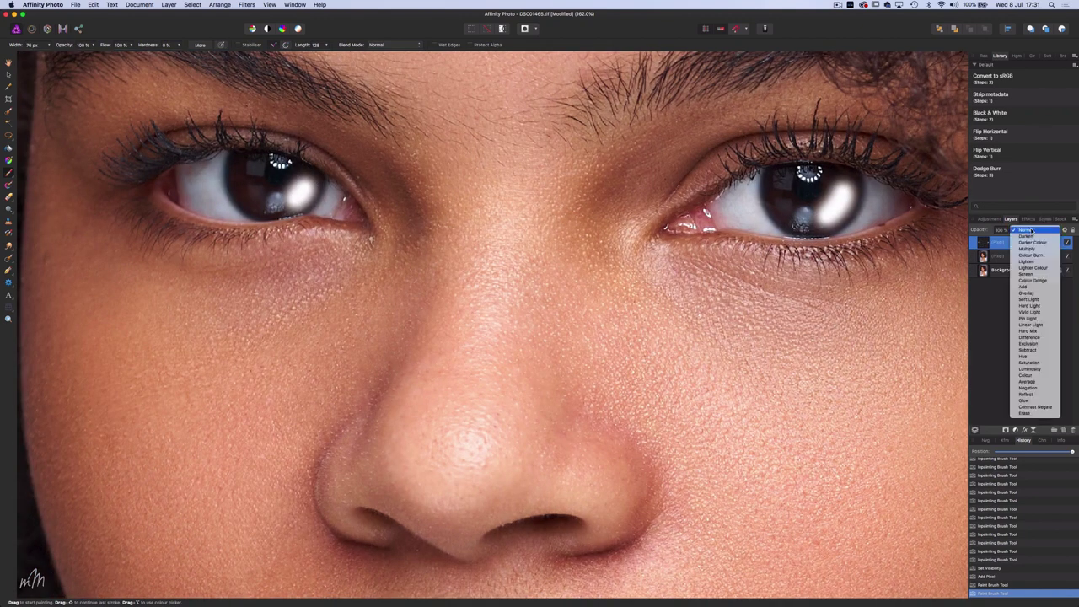
left_click(1027, 292)
scroll(787, 305, "down", 5)
scroll(787, 305, "right", 4)
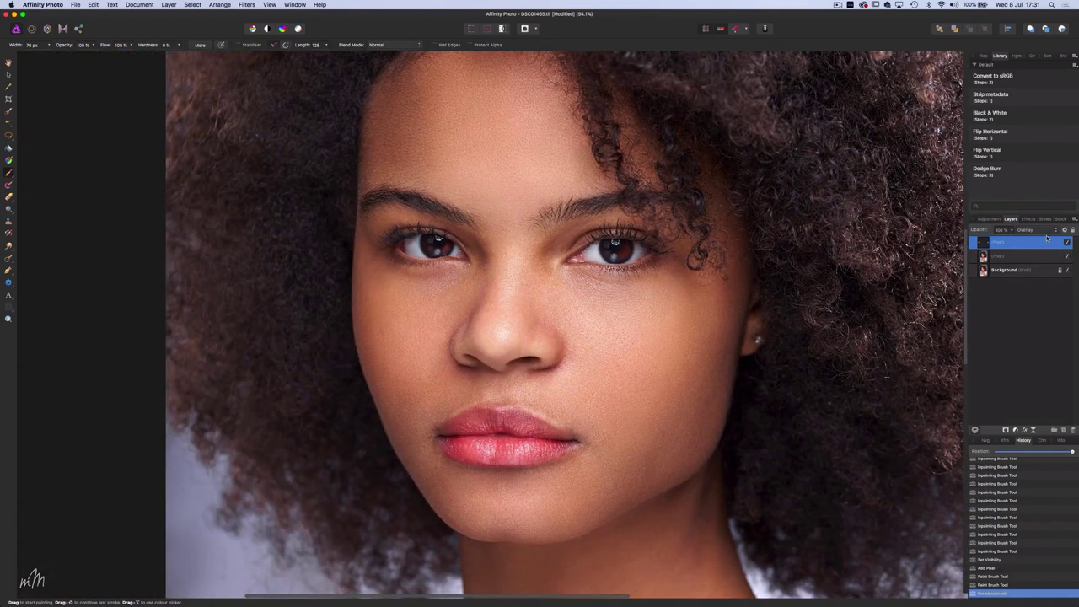
left_click(1012, 231)
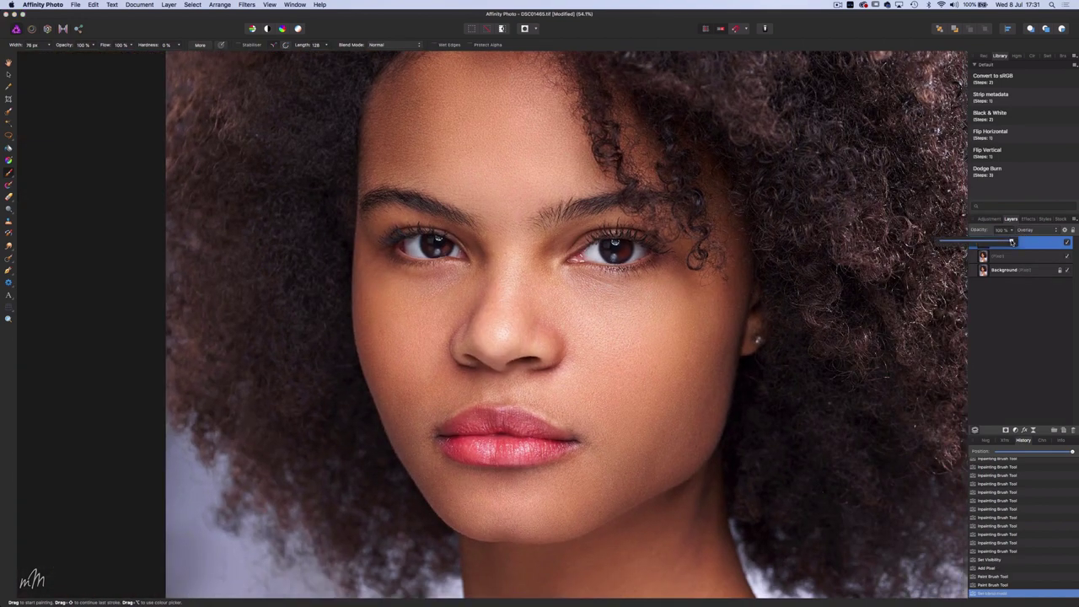
left_click(1005, 324)
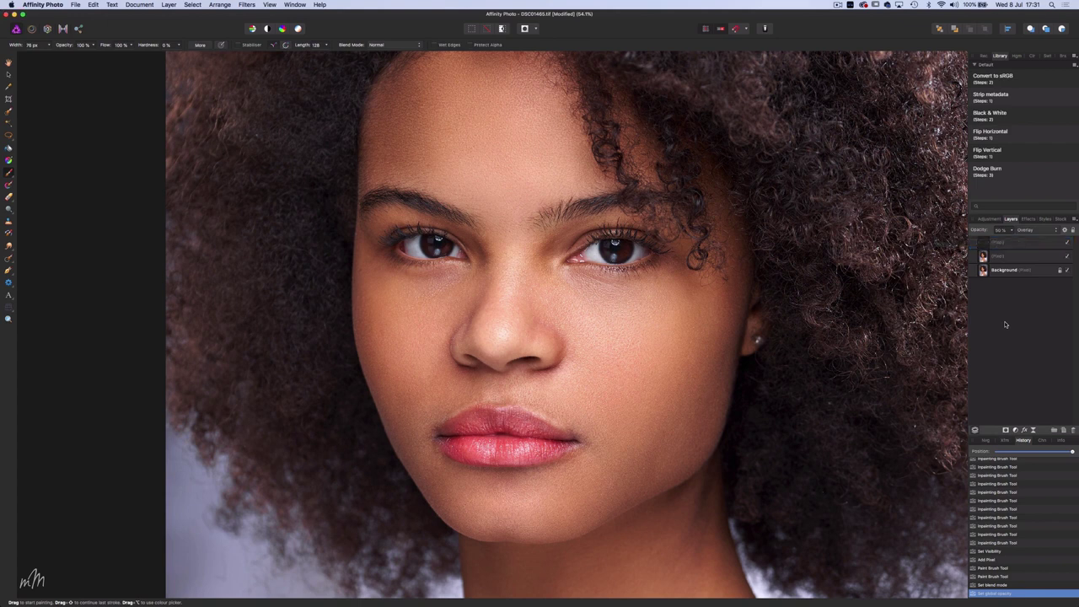
left_click(1068, 243)
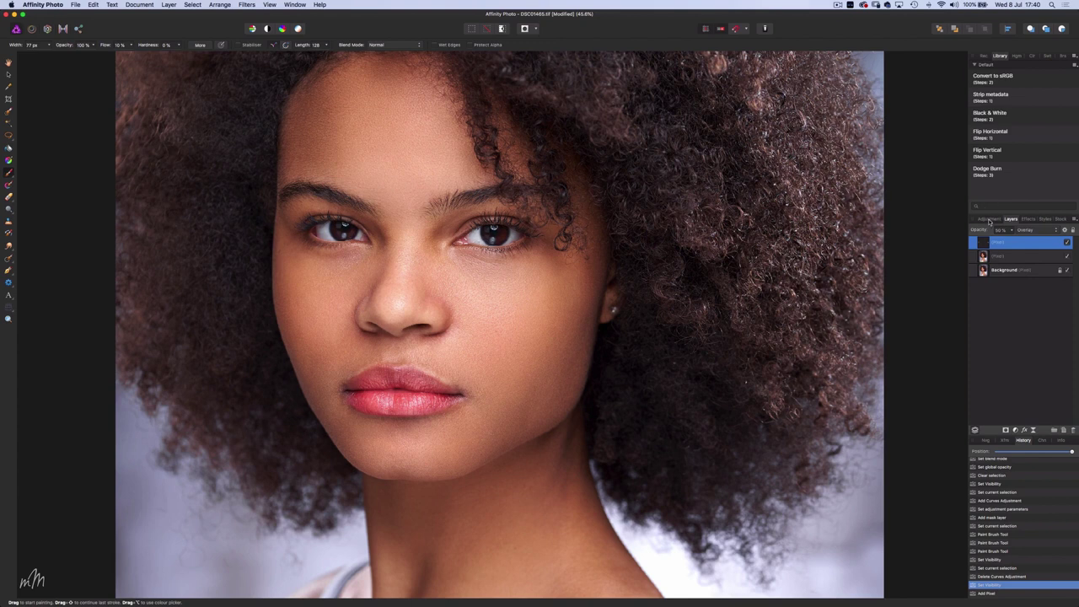
- Add a Curves adjustment and raise the midpoint of the master curve slightly to brighten the image
left_click(990, 220)
left_click(990, 388)
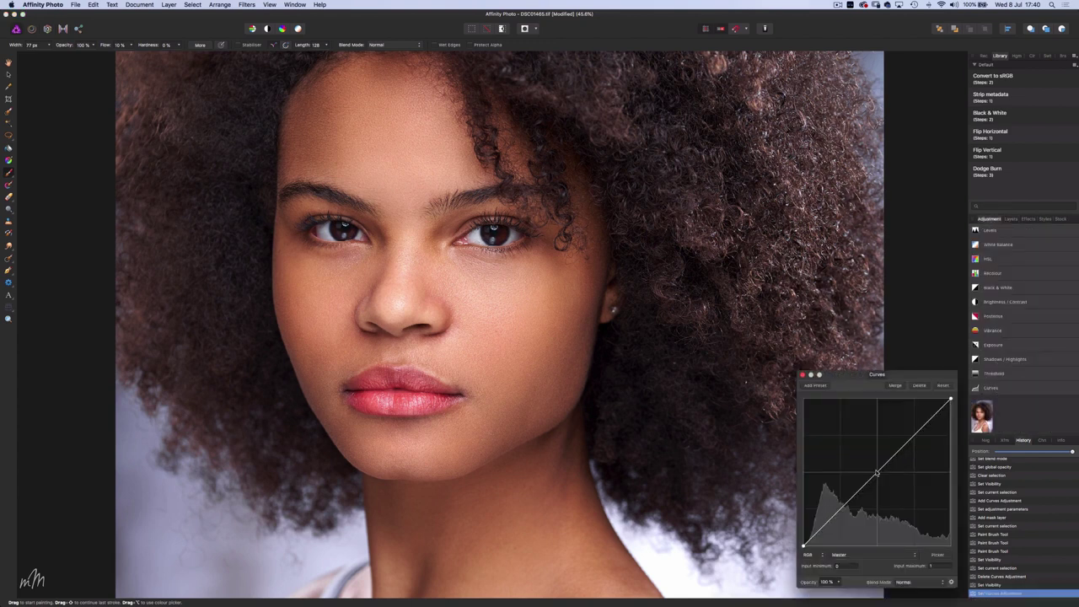
left_click_drag(880, 475, 877, 464)
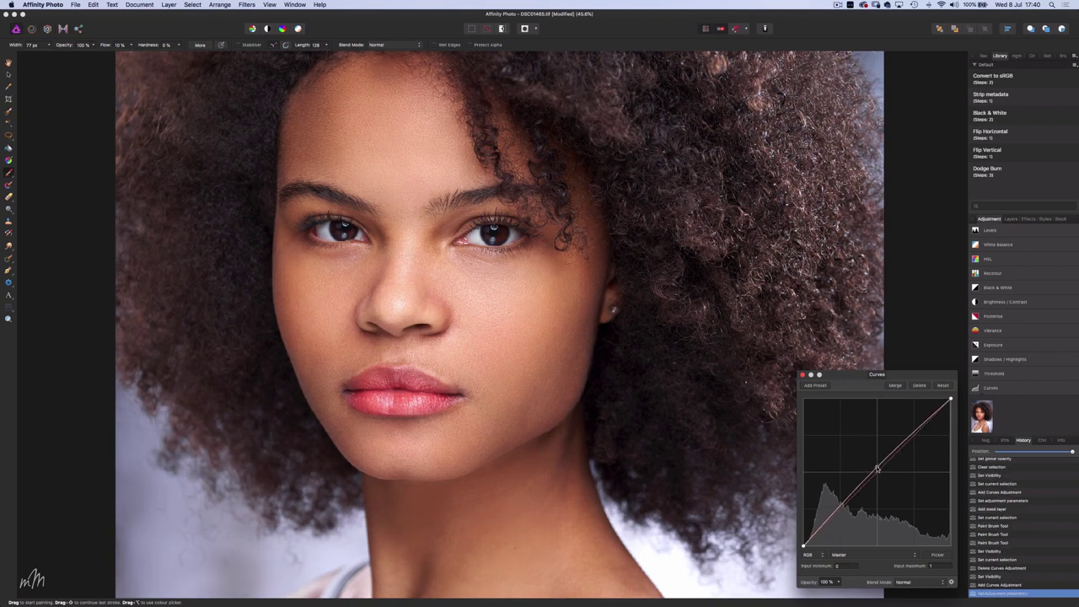
left_click(803, 375)
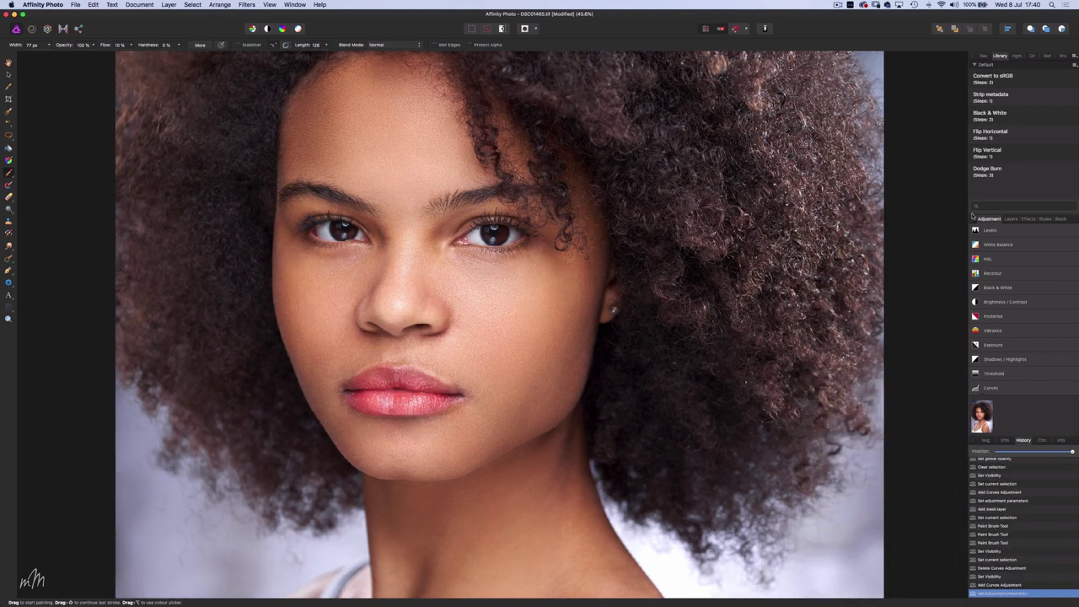
- Add an inverted black mask to the Curves adjustment and select that mask
left_click(1011, 219)
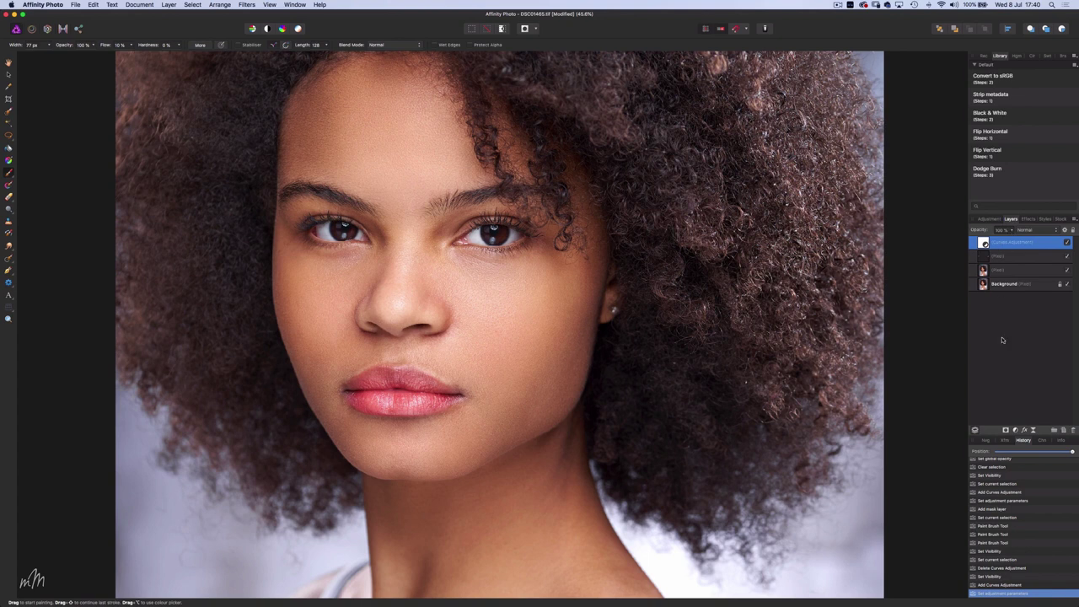
left_click(1005, 430, "alt")
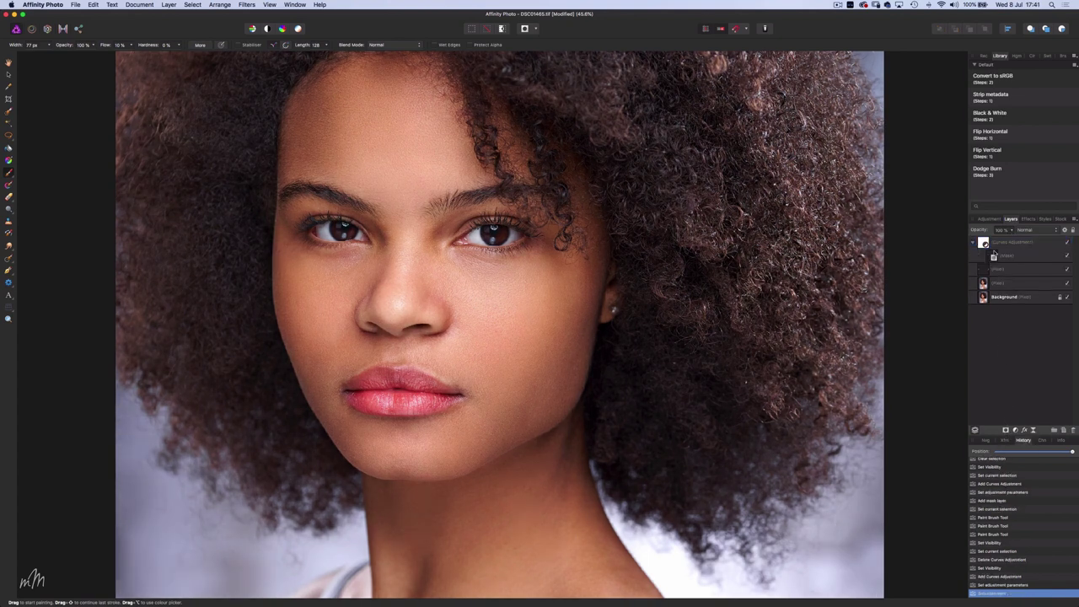
left_click(994, 257)
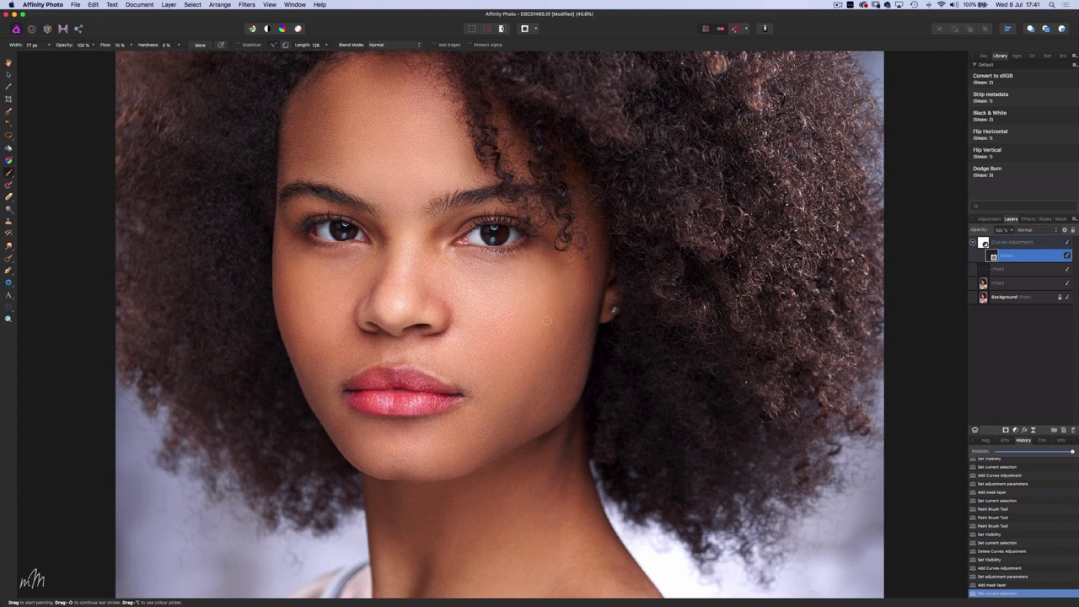
- Raise the brush flow to 100%, shrink the brush and paint the eye on the earring side into the Curves mask
scroll(547, 320, "up", 5)
scroll(547, 320, "up", 4)
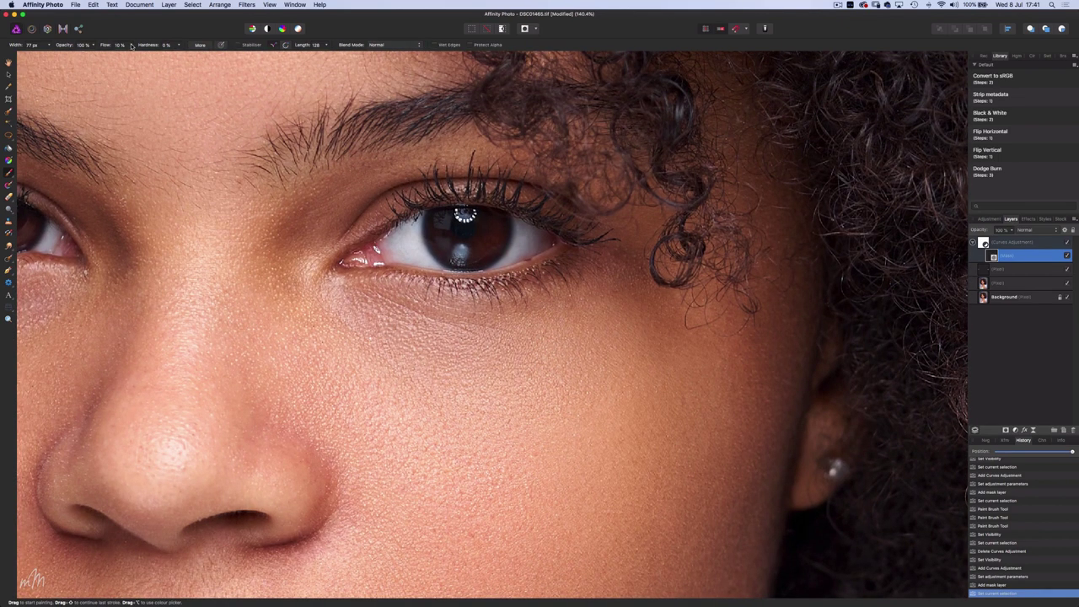
left_click(131, 46)
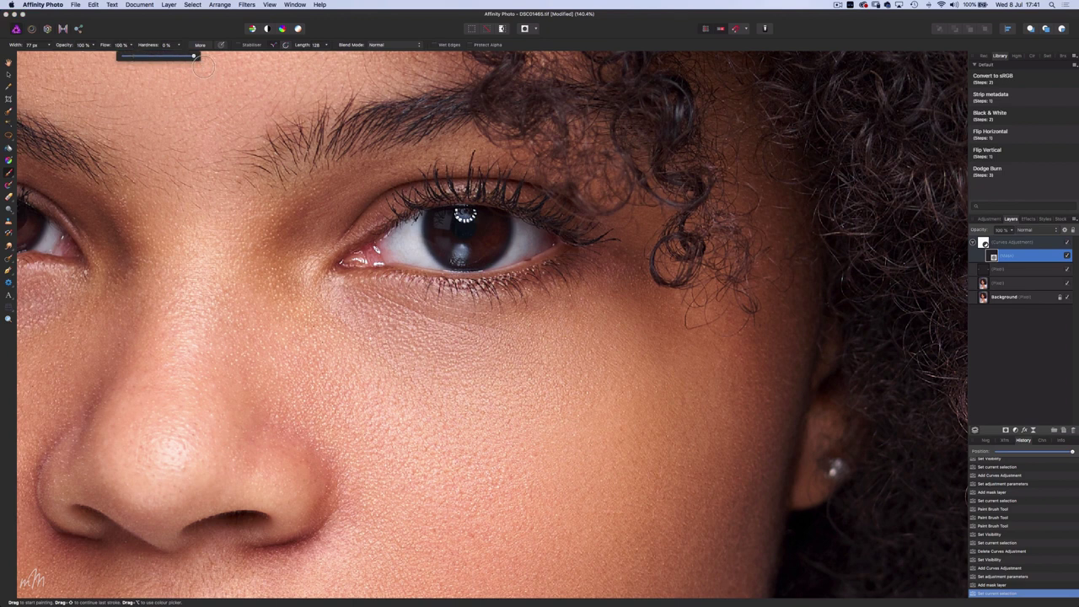
key("[")
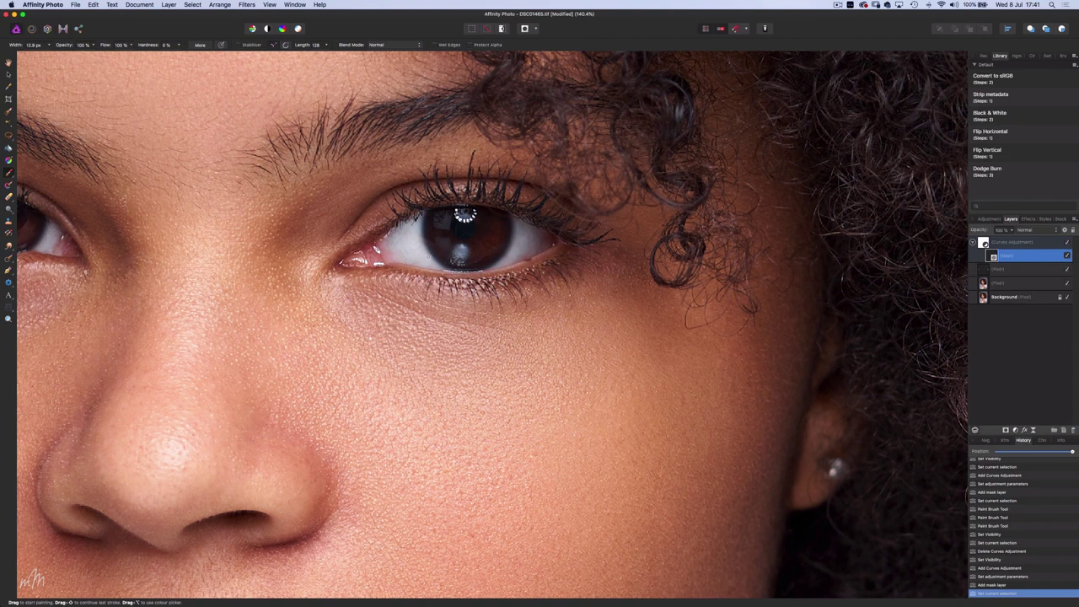
left_click(428, 256)
left_click(434, 263)
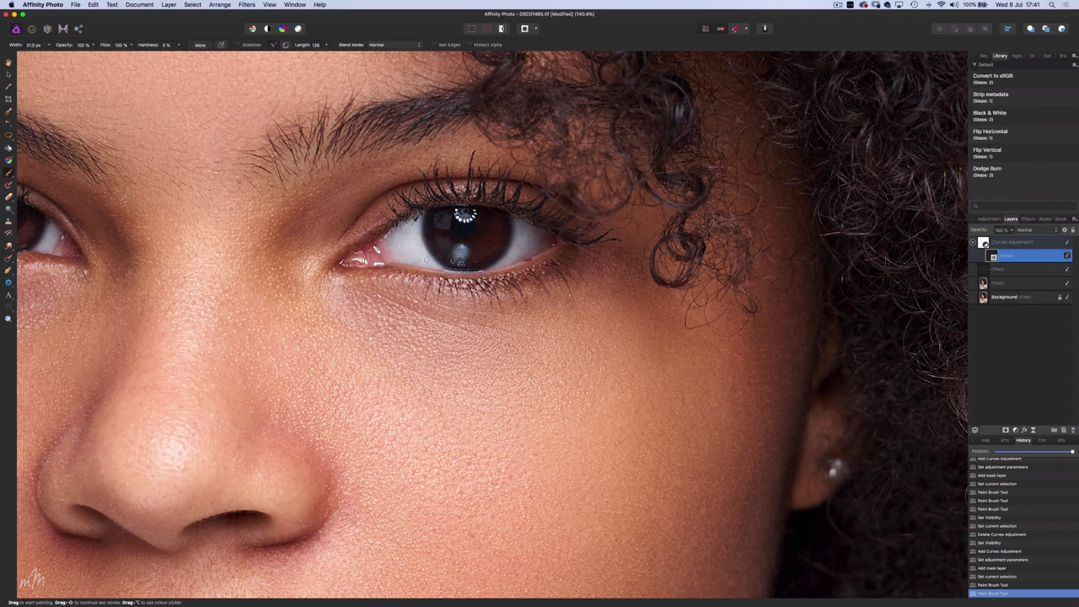
key("]")
key("bracketleft")
left_click(465, 215)
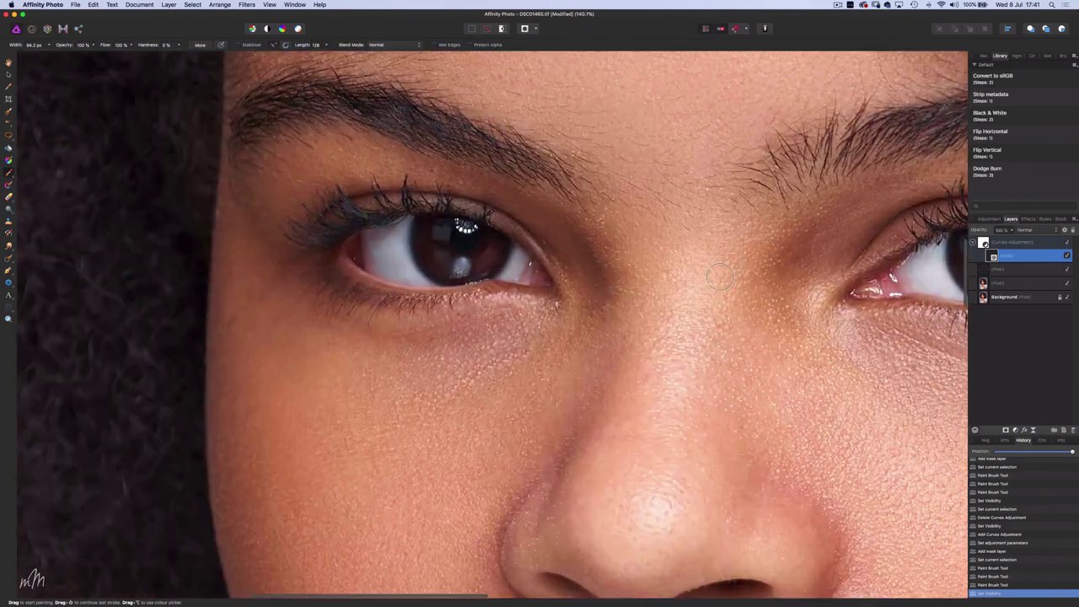
- Paint the whites of the other eye into the Curves mask with a smaller brush and check the adjustment's effect
scroll(499, 257, "up", 2)
key("bracketleft")
key("bracketleft")
key("bracketleft")
key("bracketleft")
key("bracketleft")
key("bracketleft")
key("bracketleft")
key("bracketleft")
left_click(518, 253)
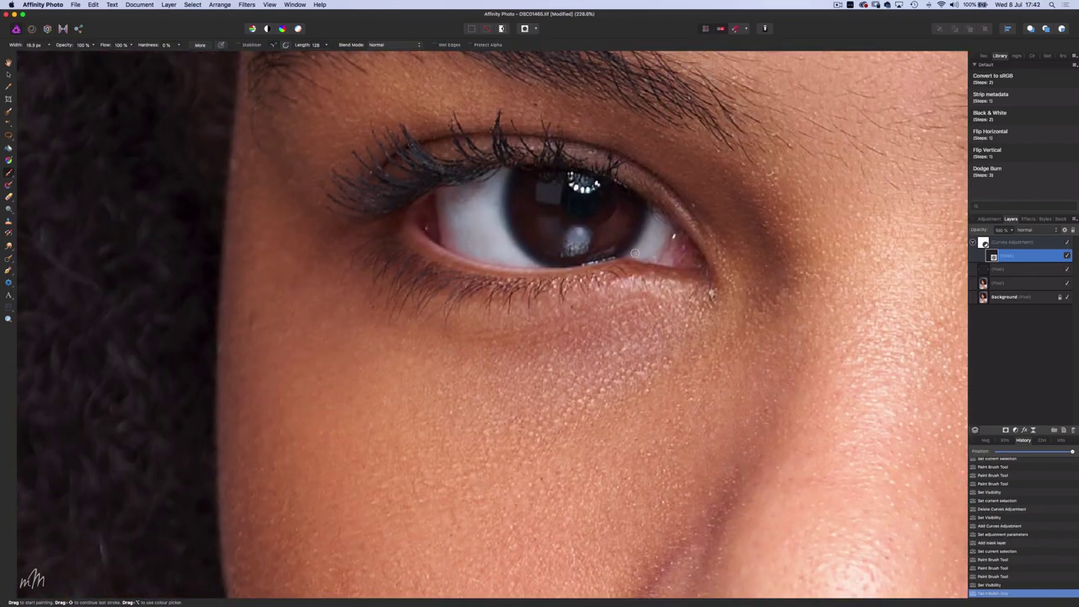
key("bracketleft")
key("bracketleft")
left_click(638, 245)
key("bracketright")
key("bracketright")
key("bracketright")
left_click(1068, 243)
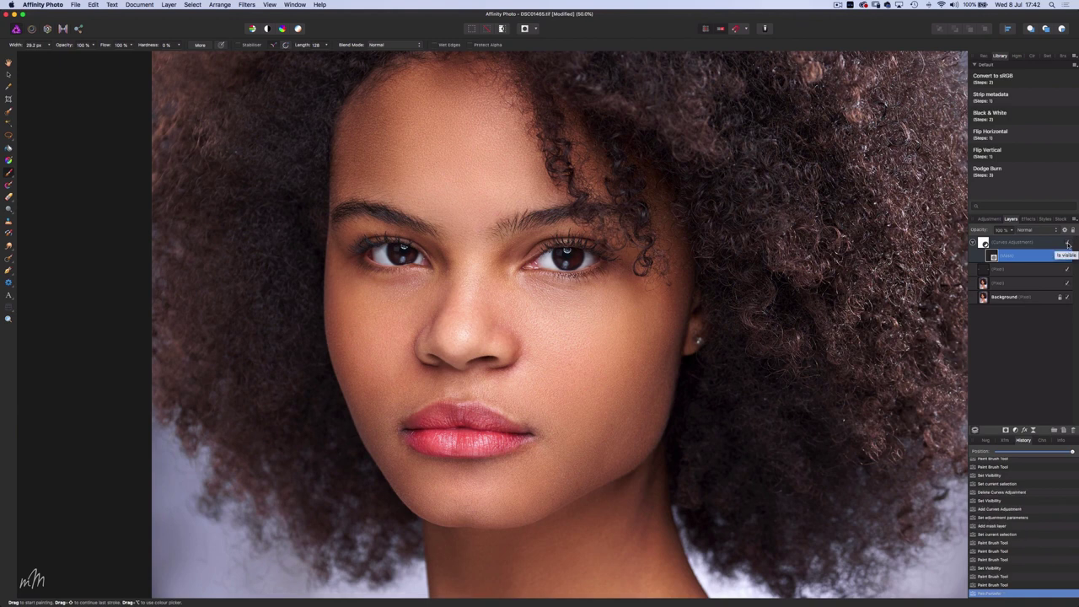
key("super+0")
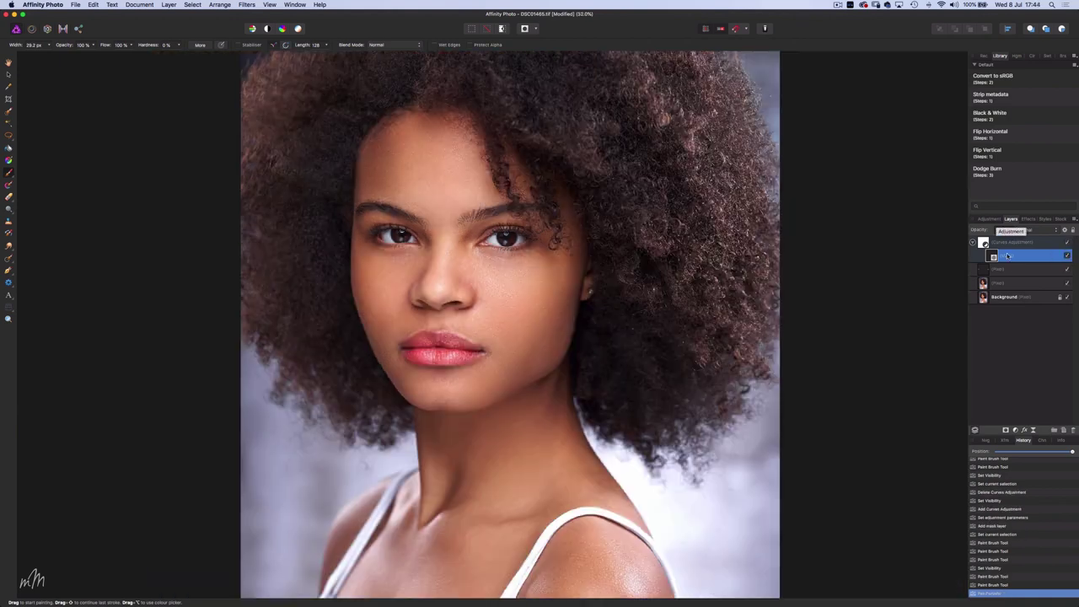
- Add a second Curves adjustment above the iris highlights layer and pull the master curve's midpoint slightly down
left_click(1013, 269)
left_click(989, 219)
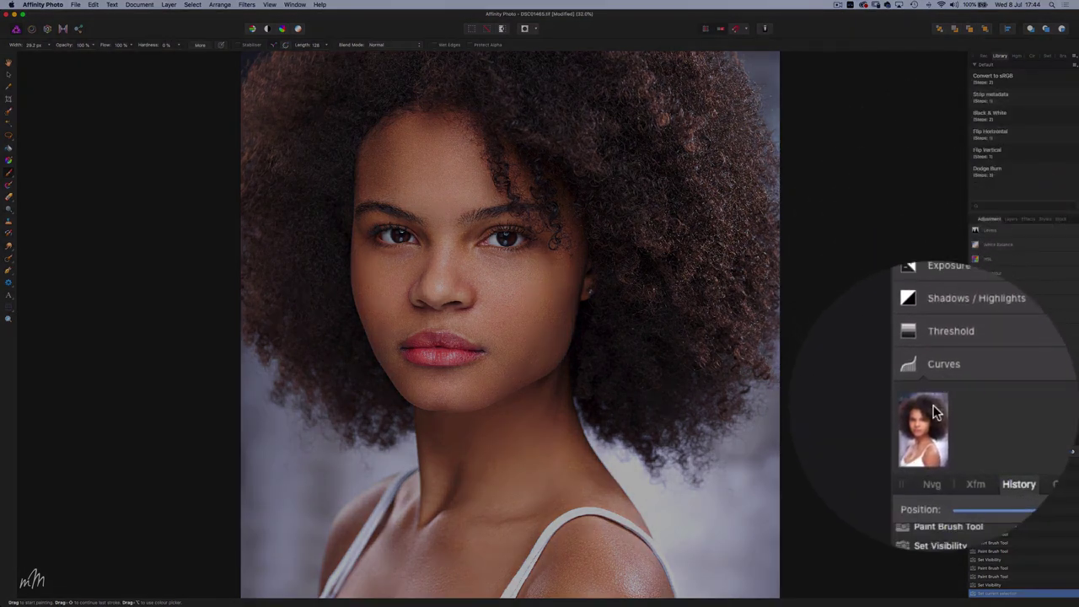
left_click(991, 388)
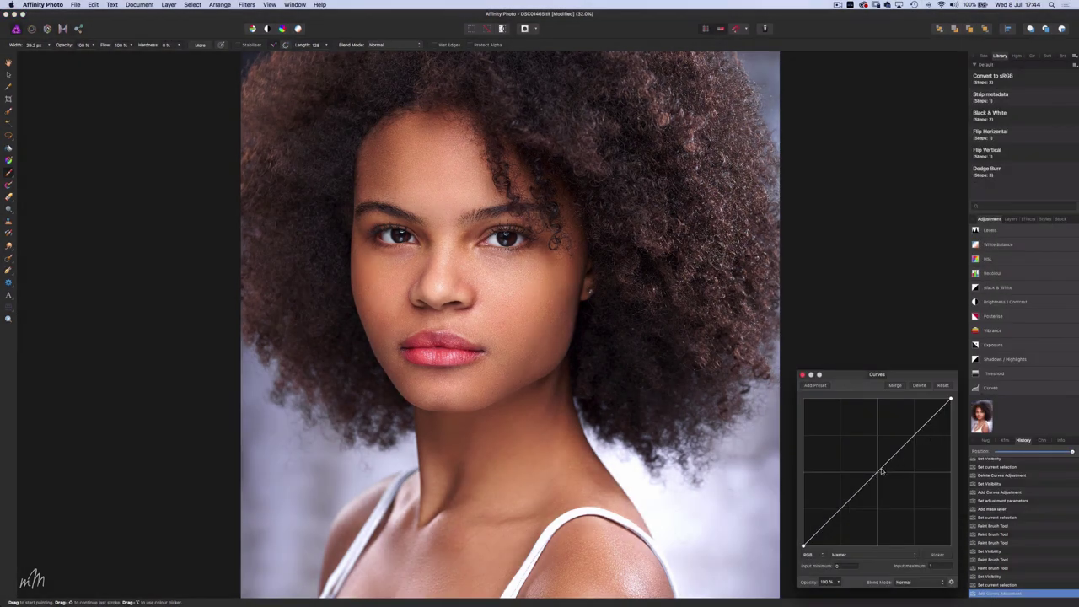
left_click_drag(882, 471, 883, 482)
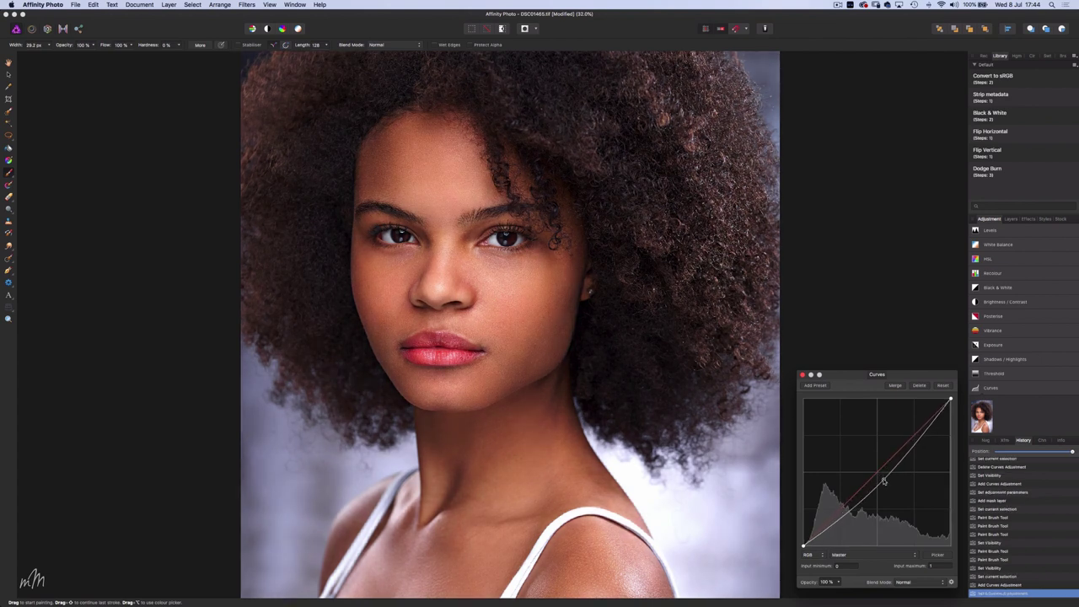
left_click(804, 376)
- Blend the darkening Curves adjustment with Luminosity, add an inverted black mask to it and select that mask
left_click(1012, 219)
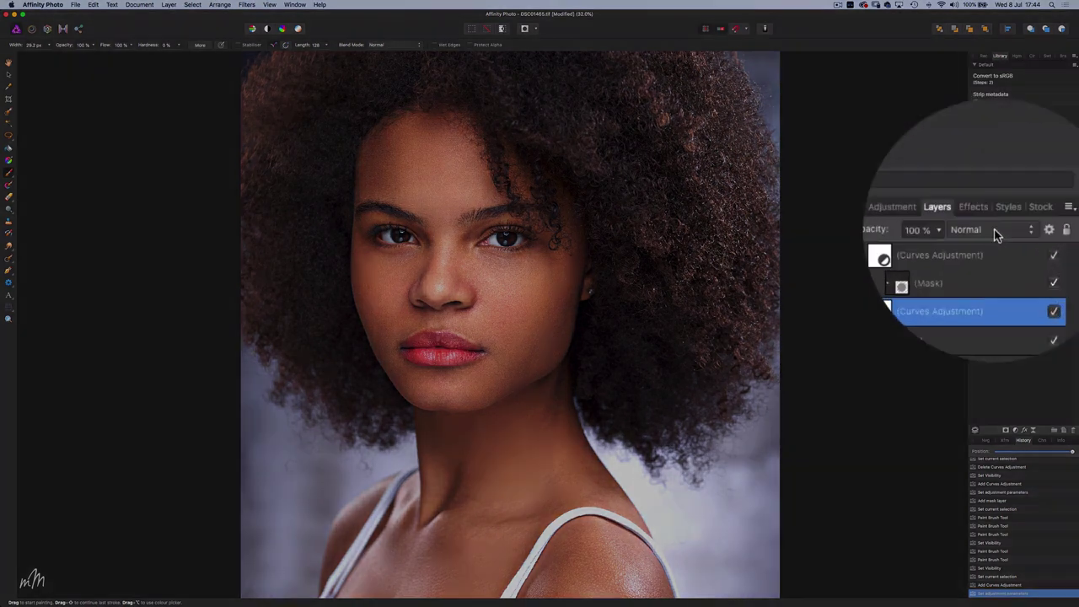
left_click(1035, 230)
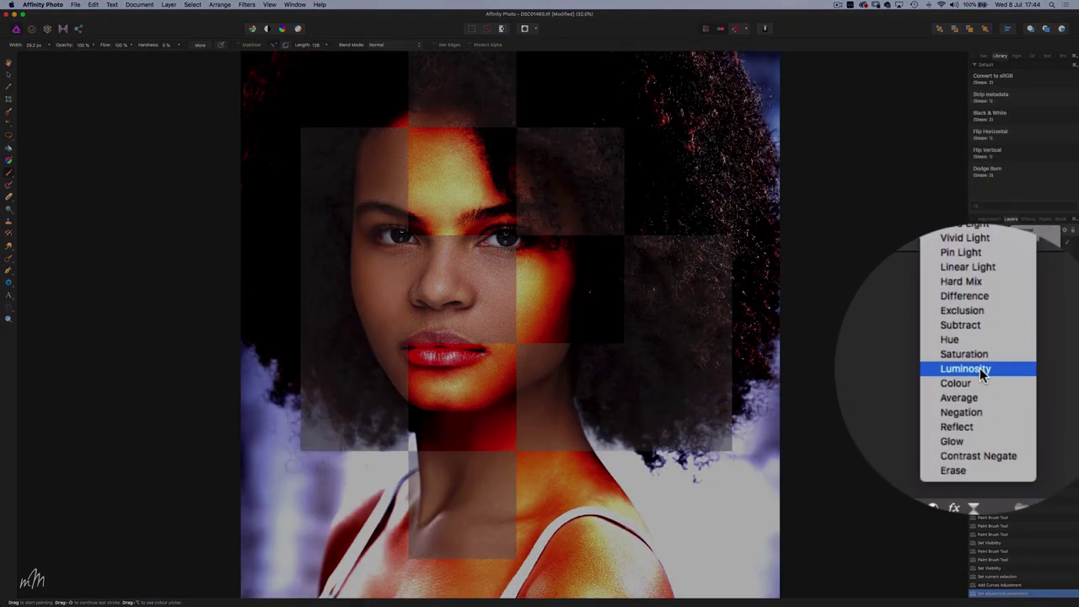
left_click(979, 368)
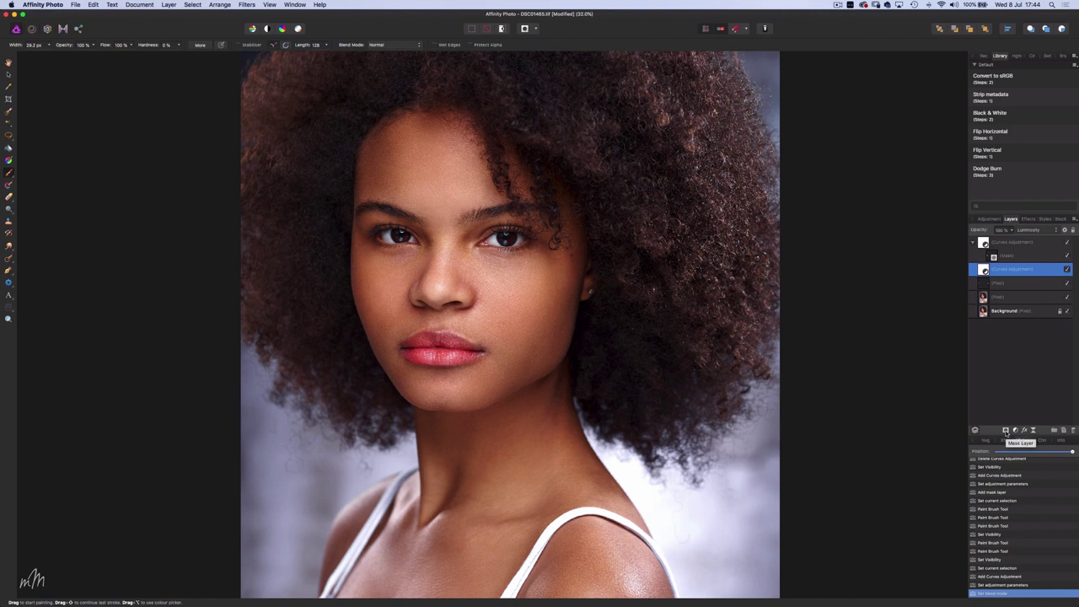
left_click(1005, 432)
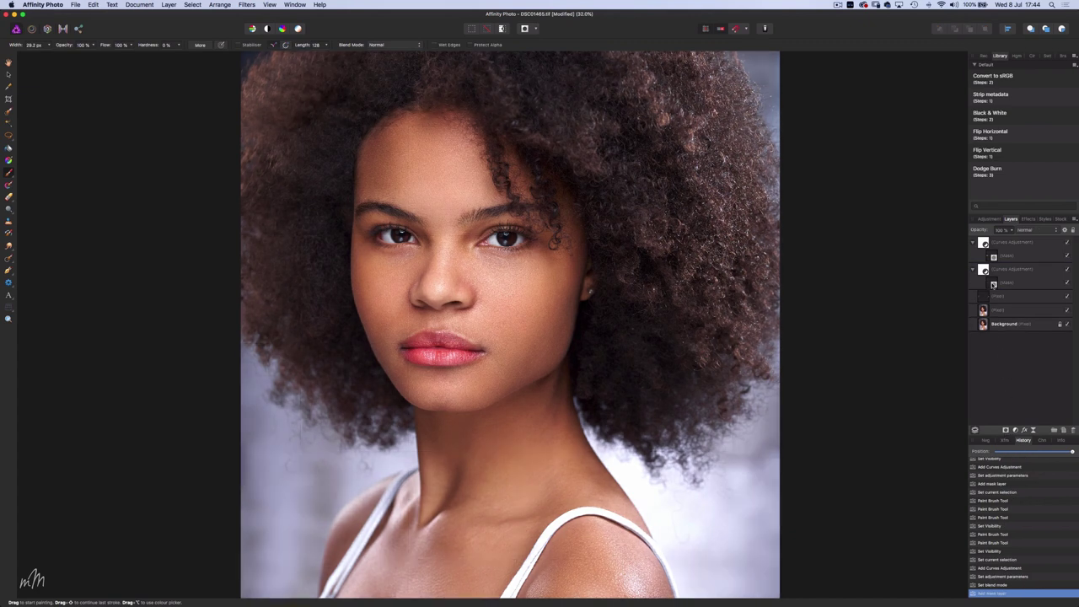
left_click(993, 284)
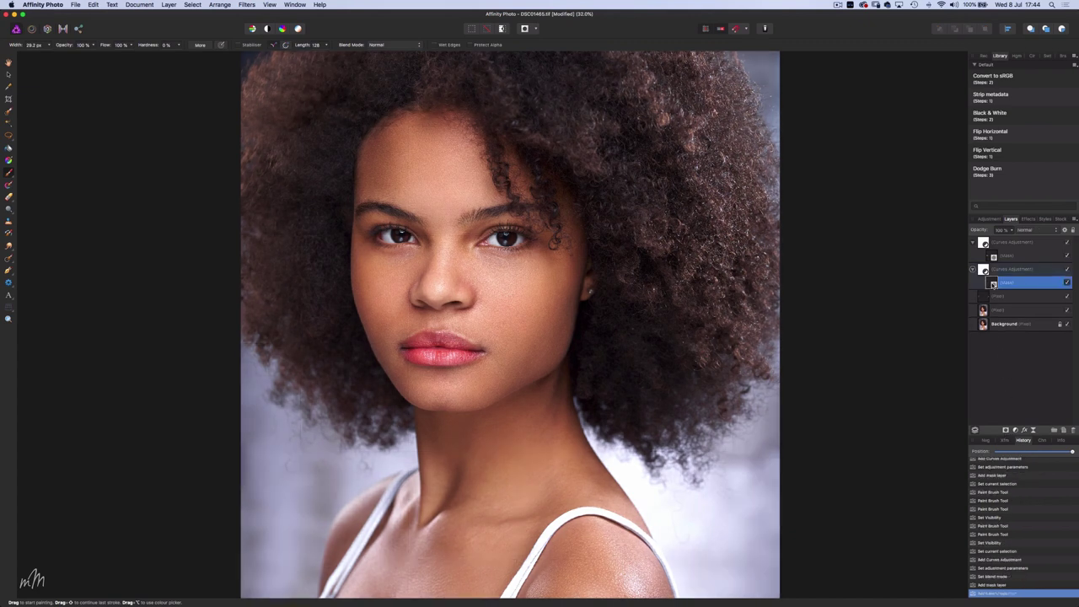
- Enlarge the soft brush, lower its flow to 5% and paint darkening into the mask along both sides of the face
key("]")
key("]")
key("]")
key("]")
key("]")
key("]")
key("]")
key("]")
key("]")
key("]")
left_click(132, 47)
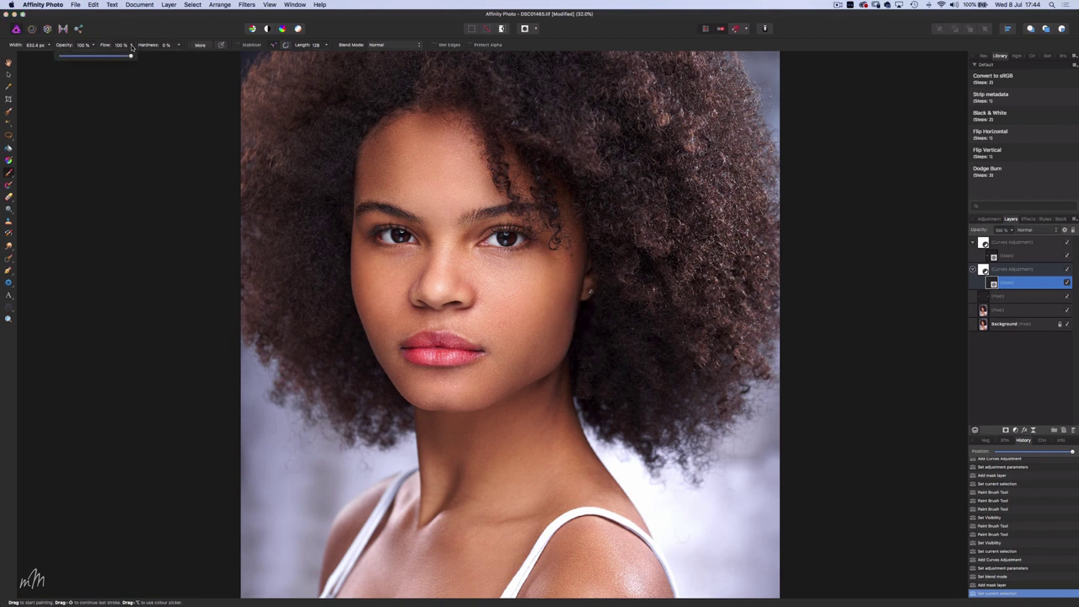
left_click(64, 57)
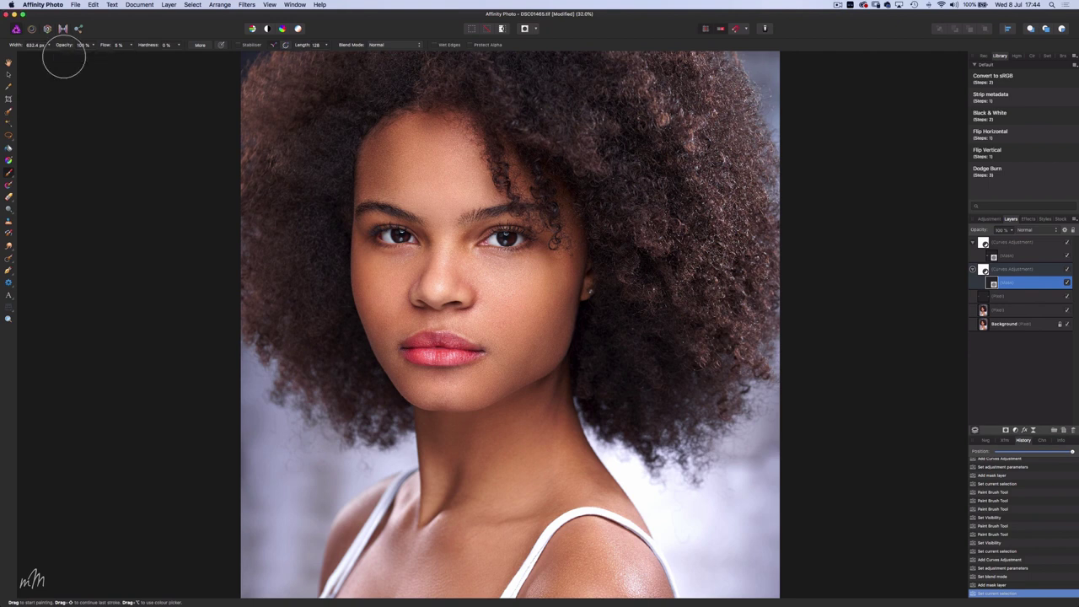
key("bracketleft")
key("bracketleft")
key("bracketleft")
key("bracketleft")
mouse_move(579, 295)
left_mouse_down()
mouse_move(550, 326)
mouse_move(576, 286)
mouse_move(531, 383)
mouse_move(577, 301)
mouse_move(581, 266)
mouse_move(524, 398)
mouse_move(596, 243)
left_mouse_up()
left_click(1067, 269)
mouse_move(352, 297)
left_mouse_down()
mouse_move(348, 272)
mouse_move(376, 458)
left_mouse_up()
left_click(1068, 270)
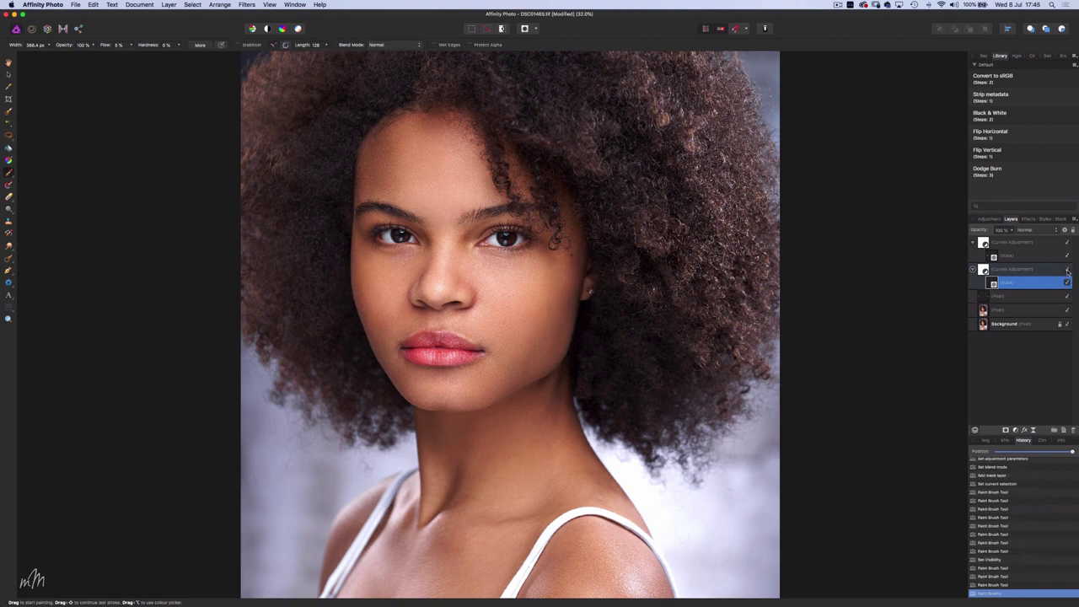
- Paint more darkening into the mask beside the nose, around the forehead edge and along the outer cheeks
left_click_drag(421, 271, 426, 250)
left_click(425, 252)
key("]")
key("]")
key("]")
key("]")
key("]")
key("]")
left_click(360, 171)
left_click(361, 195)
left_click(347, 284)
left_click(338, 313)
left_click(360, 321)
left_click(579, 242)
left_click(1067, 270)
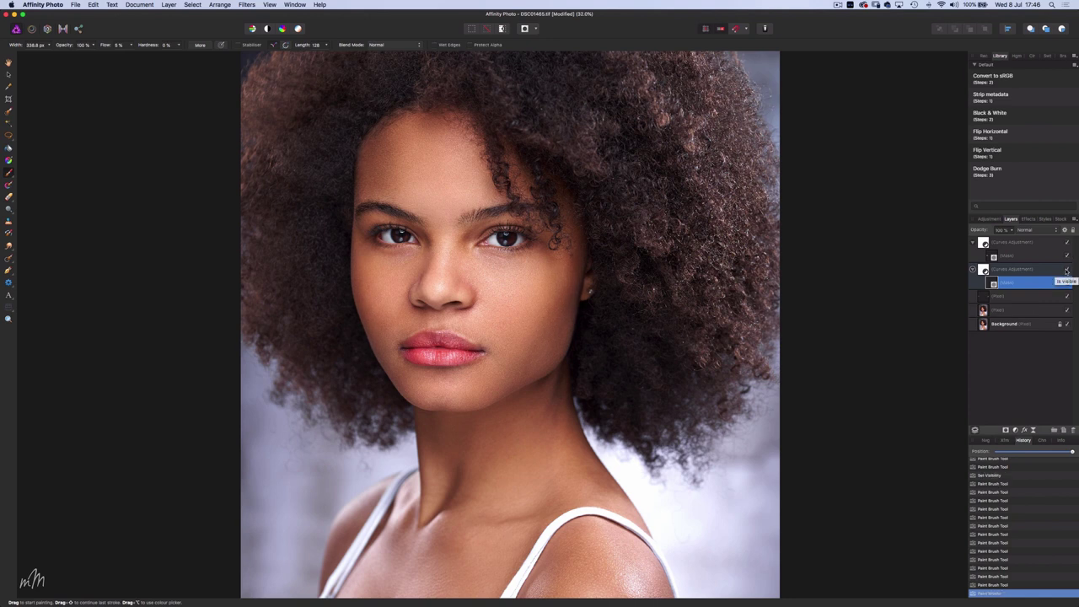
- Darken the skin under the chin and jawline in the mask with a smaller brush and compare before and after
key("[")
key("[")
key("[")
key("[")
left_click_drag(501, 407, 464, 419)
key("bracketright")
left_click(1067, 269)
left_click(1067, 270)
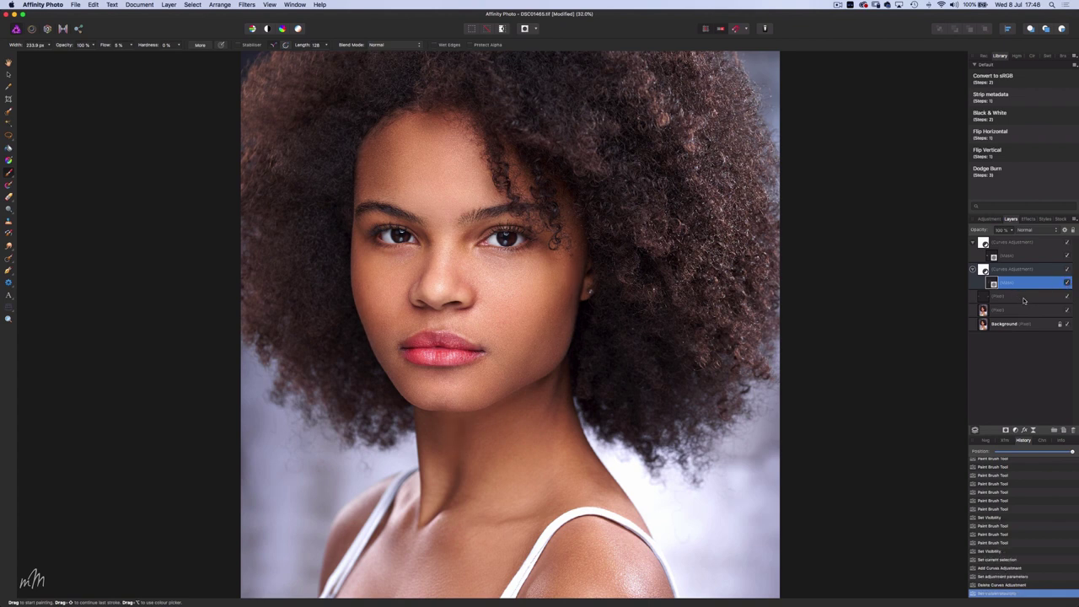
- Add a Curves adjustment above the iris highlights layer with its midpoint raised slightly, and give it an inverted black mask
left_click(1024, 297)
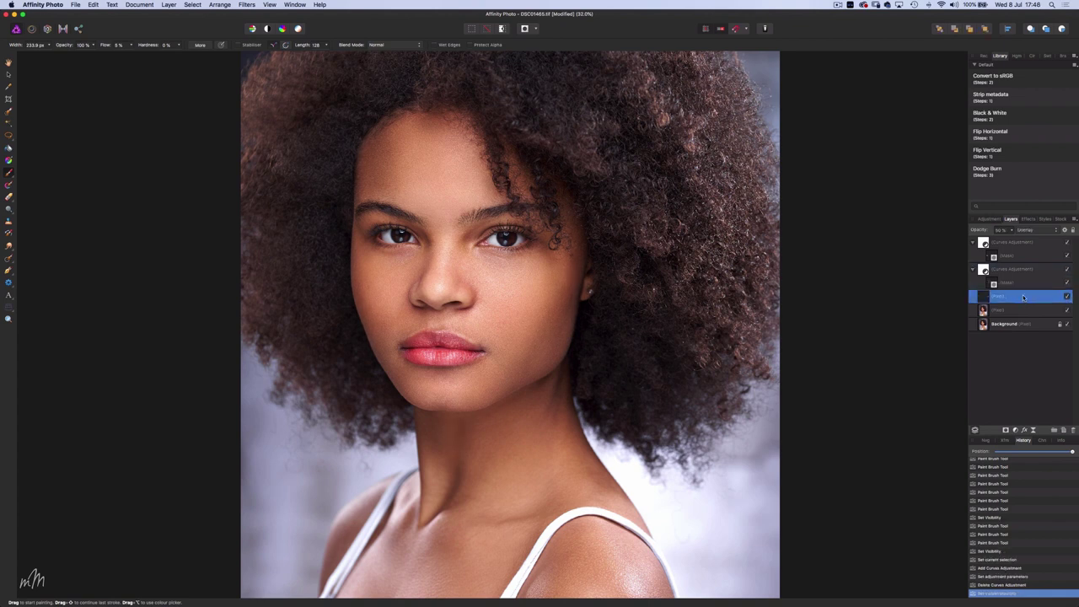
left_click(991, 220)
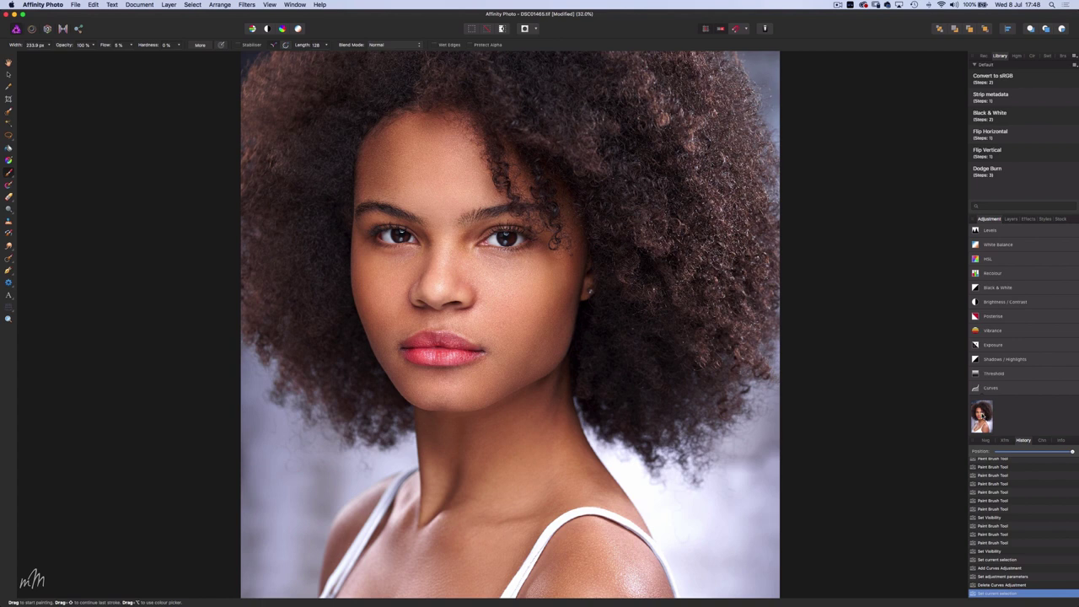
left_click(982, 419)
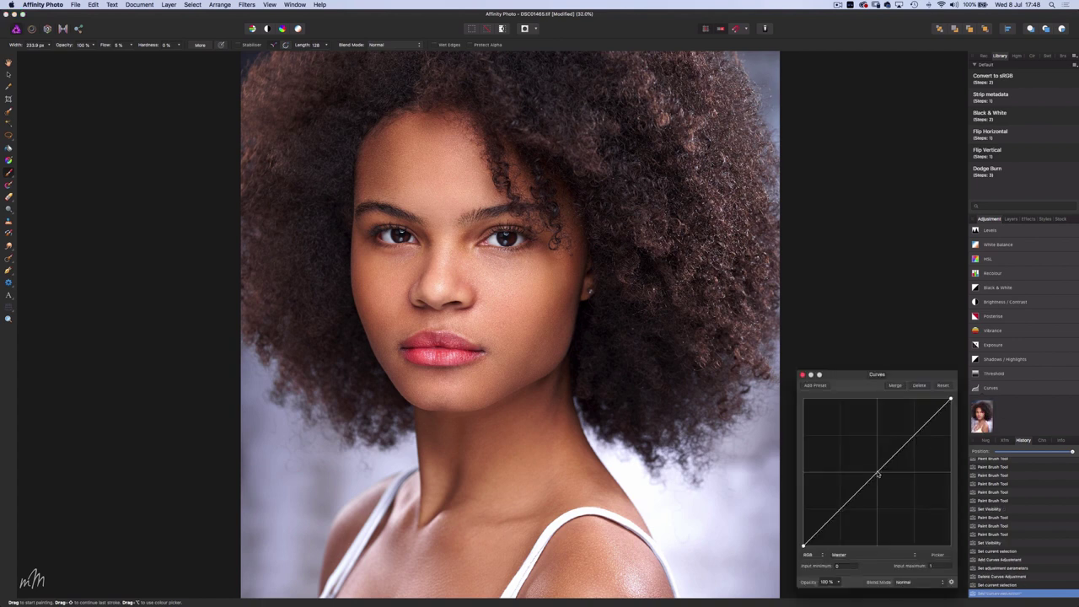
left_click_drag(878, 476, 875, 462)
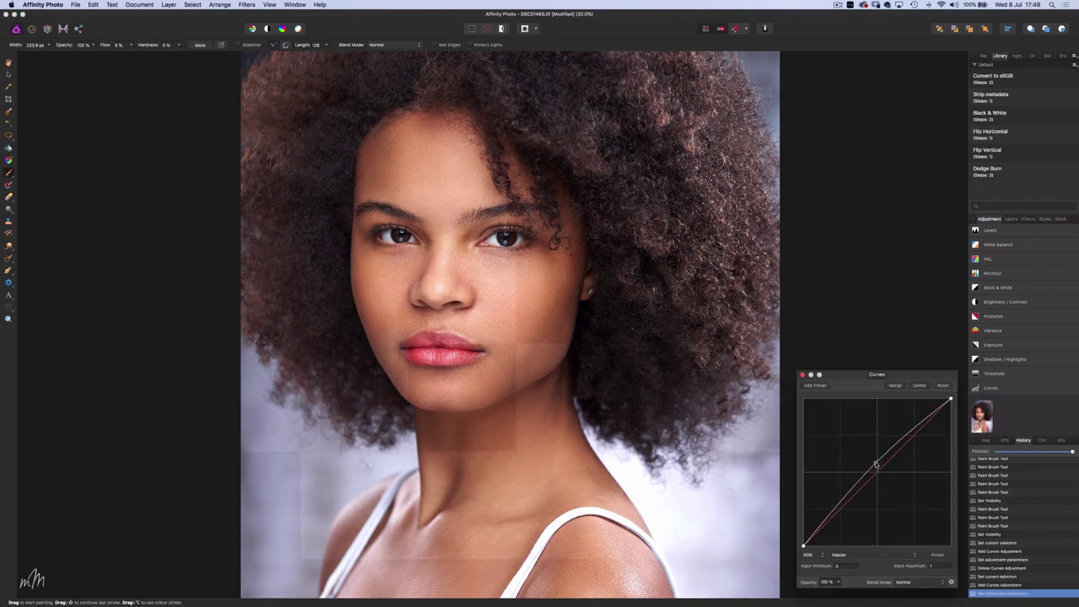
left_click(803, 375)
left_click(1011, 220)
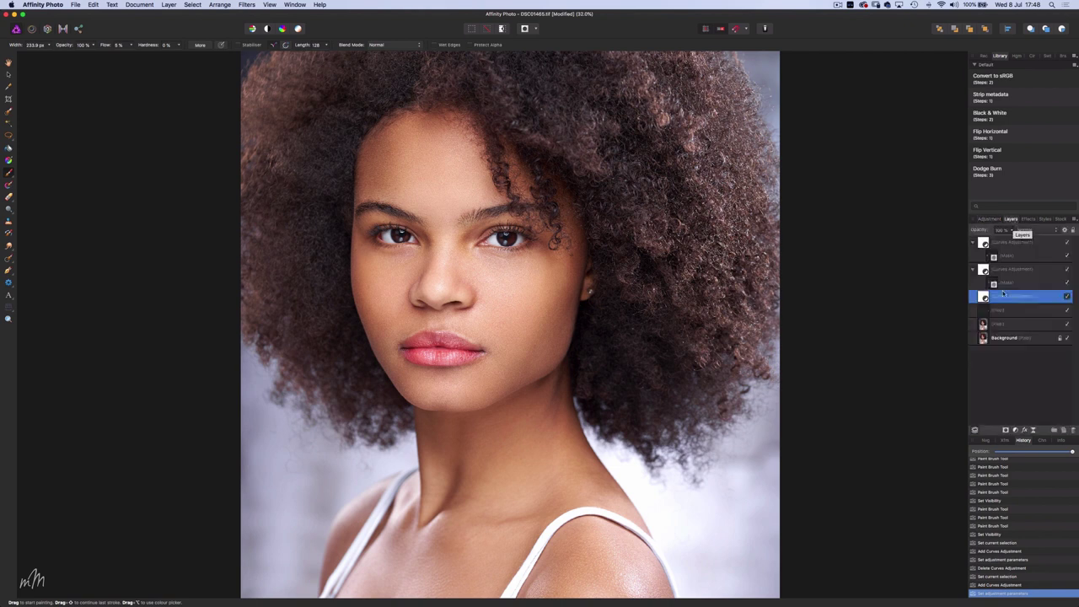
left_click(1005, 431, "alt")
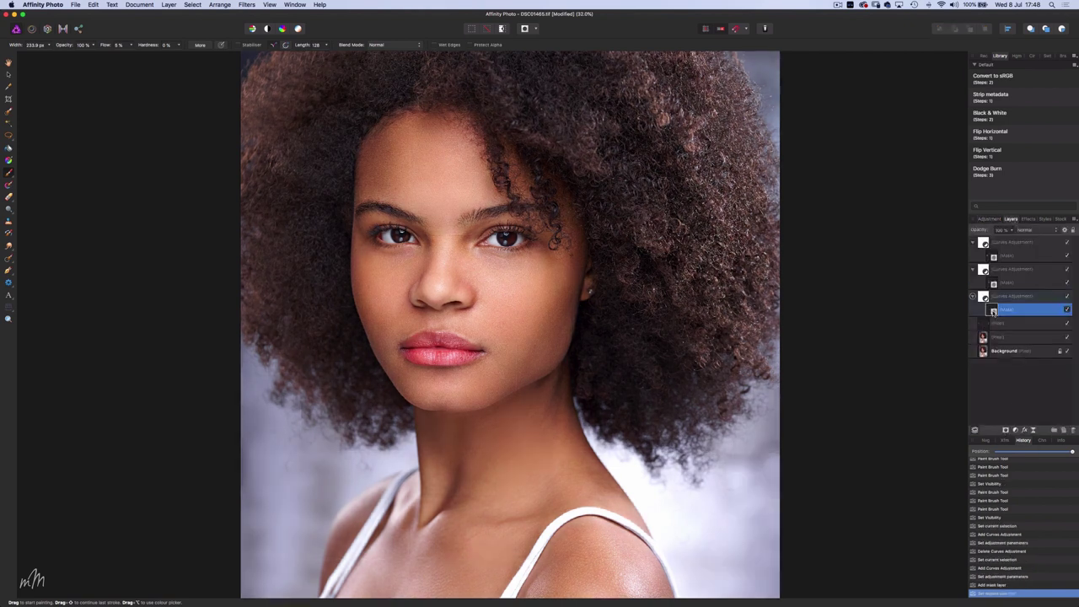
- Paint brightening into the new Curves mask over both cheeks with a soft brush at 5% flow
left_click(516, 297)
left_click(517, 297)
left_click(517, 296)
left_click(517, 297)
left_click(1067, 295)
left_click(544, 270)
left_click(543, 270)
left_click(354, 273)
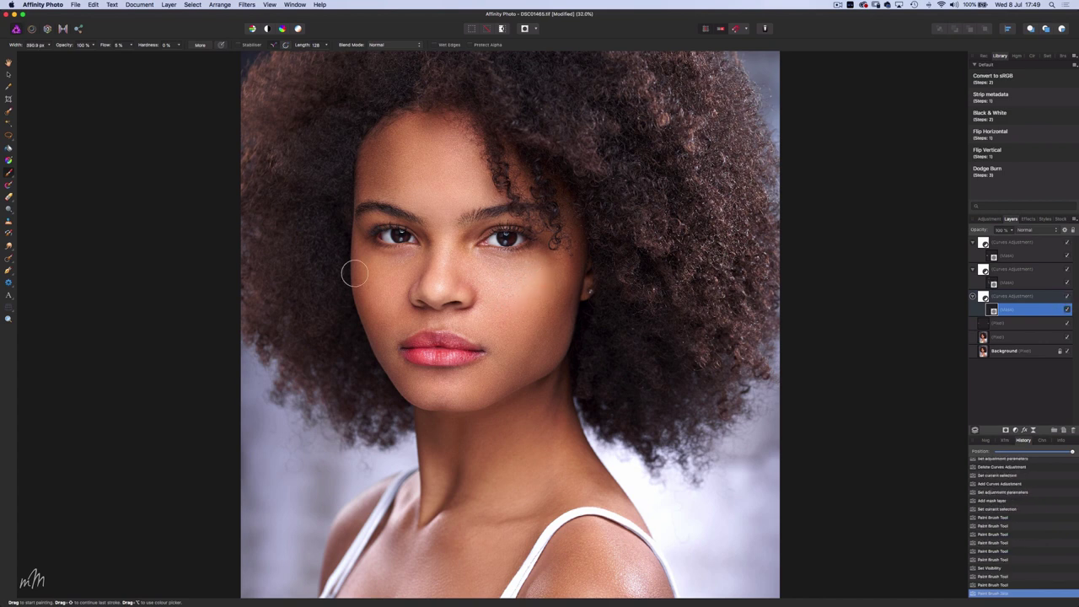
left_click_drag(354, 273, 380, 273)
- Brighten the nose bridge, lips, chin and area between the brows in the mask, then compare the adjustment on and off
left_click(440, 275)
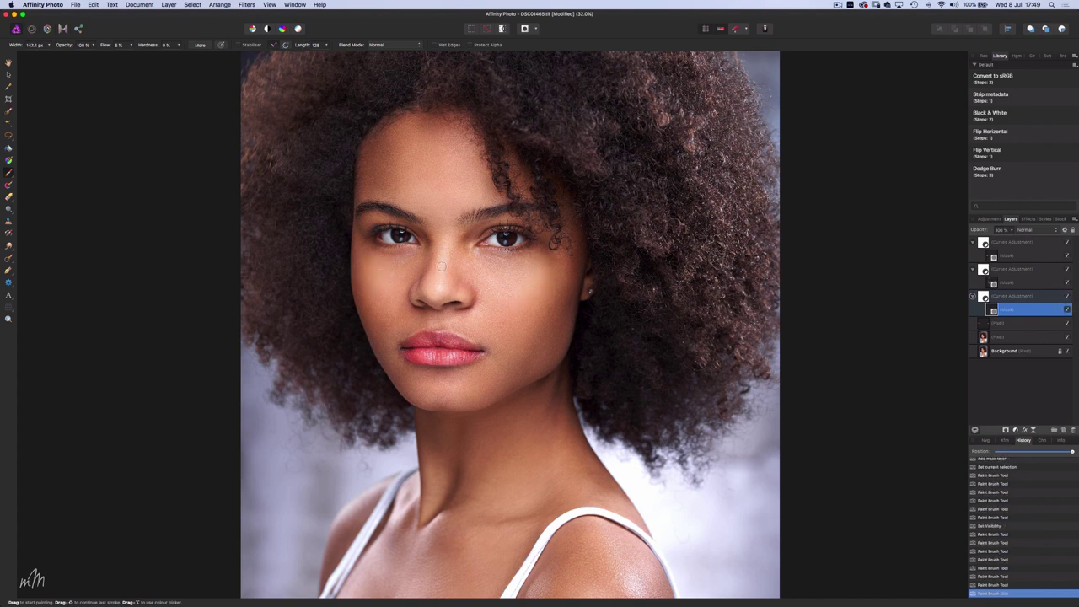
left_click(425, 348)
key("]")
key("]")
key("]")
left_click(424, 391)
left_click(420, 391)
left_click(419, 392)
left_click(421, 390)
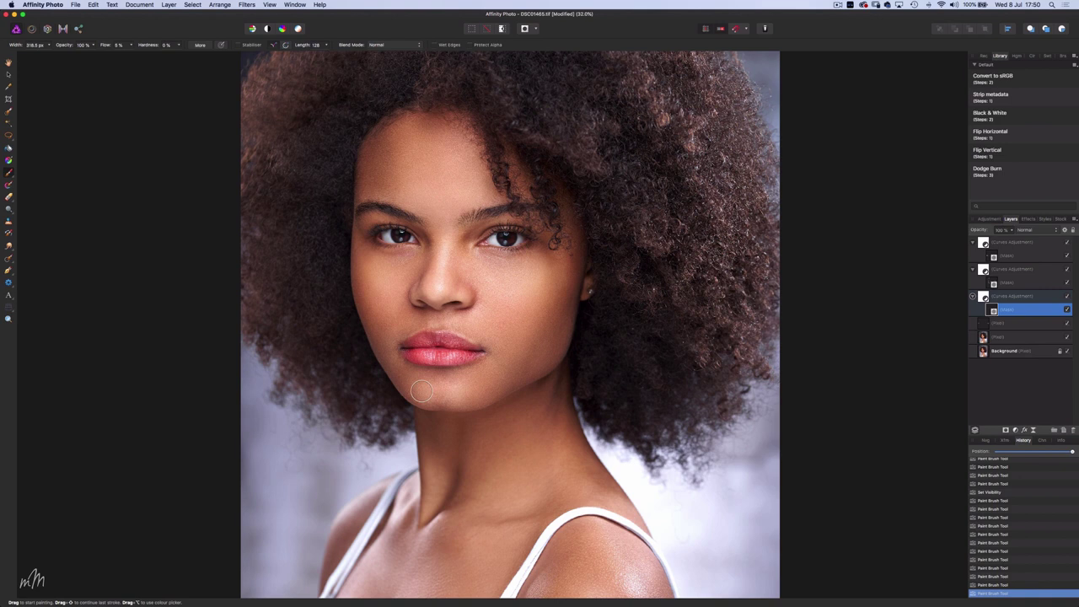
left_click(435, 203)
left_click(431, 202)
left_click(1067, 296)
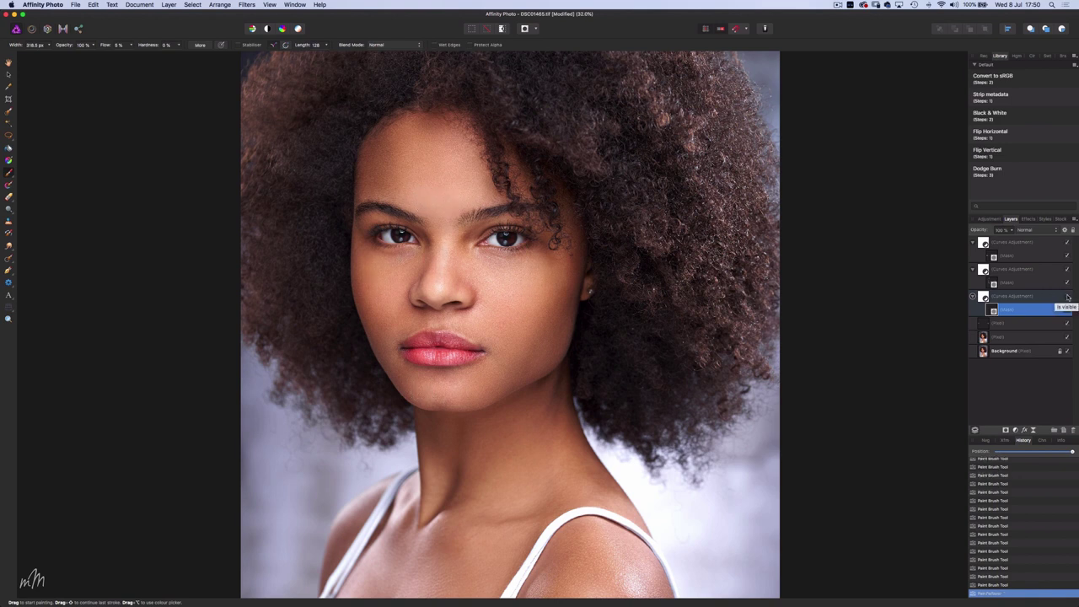
left_click(1067, 296)
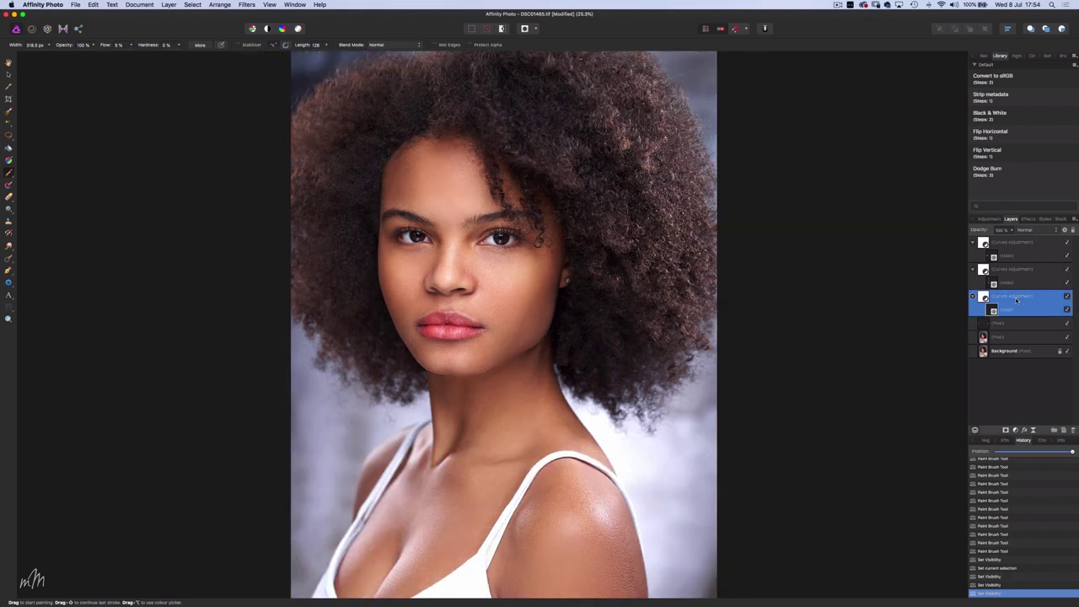
- Rename the lowest, brightening Curves adjustment as Dodge
double_click(1012, 296)
type("Dodg")
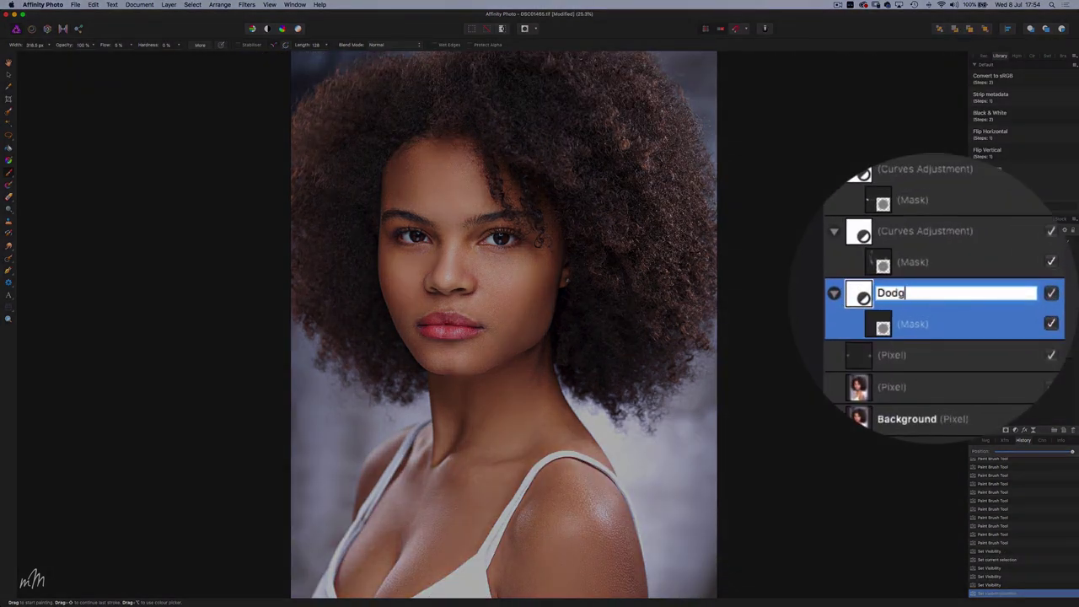
type("e")
key("Return")
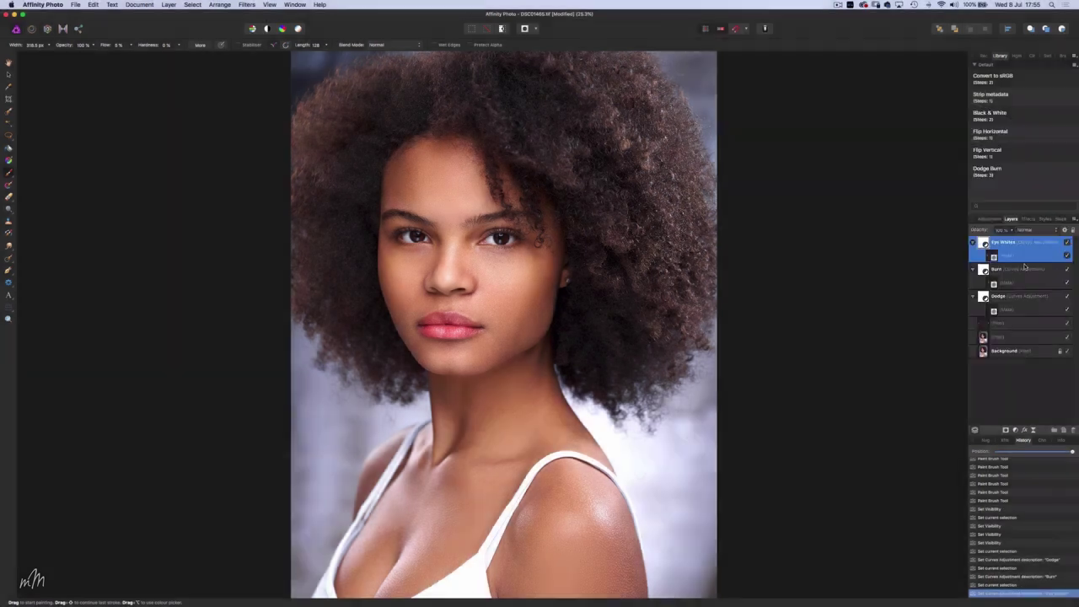
- Brighten the shoulder and upper arm in the Dodge mask with a large, soft, low-flow brush
left_click(1029, 282)
scroll(552, 324, "down", 3)
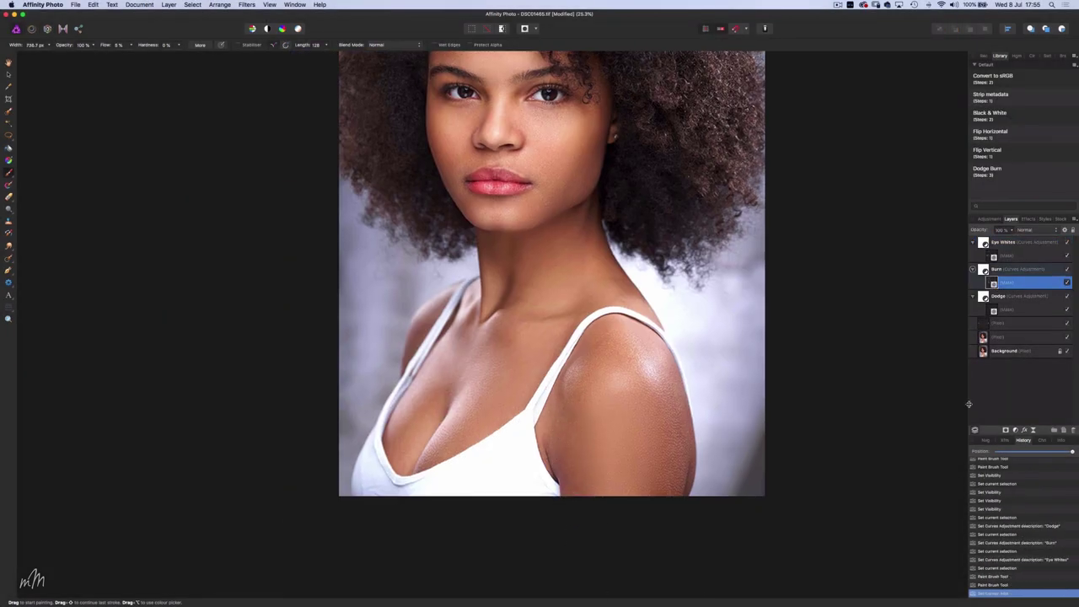
left_click(1028, 310)
mouse_move(624, 393)
left_mouse_down()
mouse_move(624, 426)
mouse_move(614, 489)
left_mouse_up()
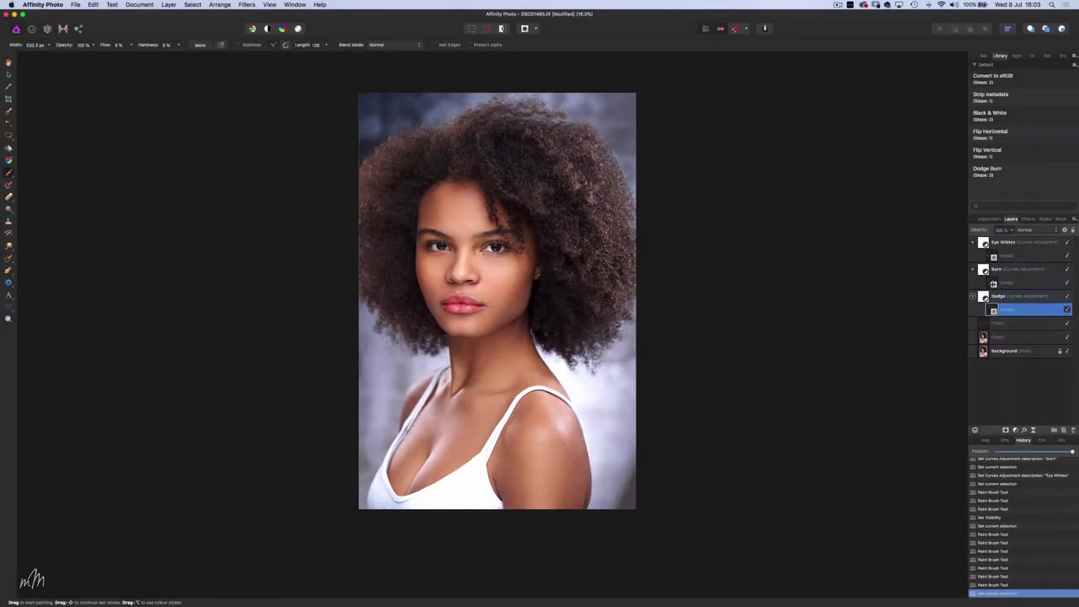
- Paint darkening into the Burn mask over the hair beside the shadowed edge of the face
left_click(994, 283)
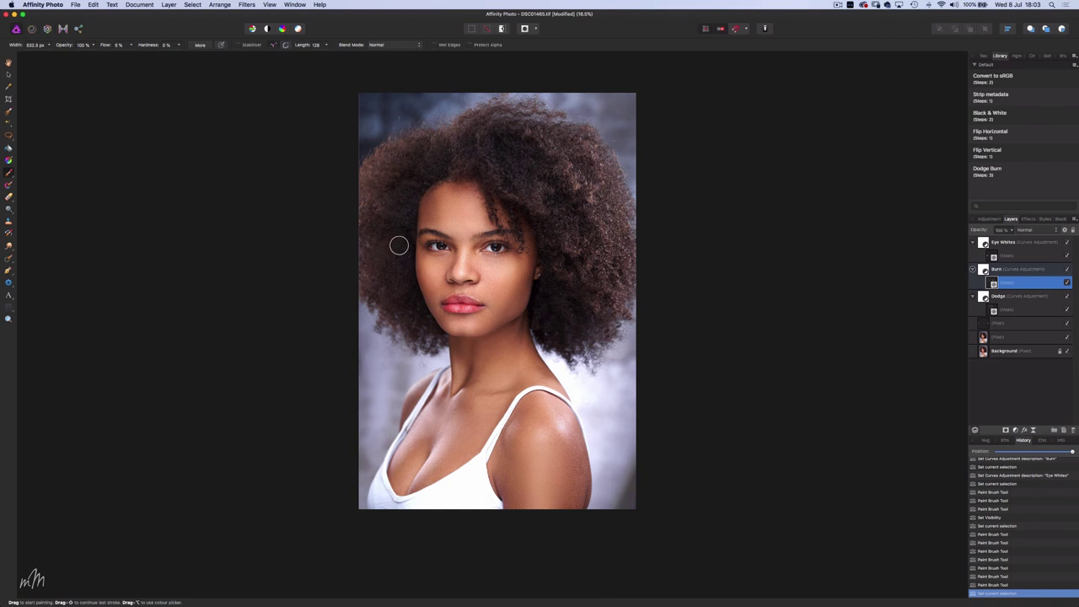
mouse_move(409, 233)
left_mouse_down()
mouse_move(399, 234)
mouse_move(409, 171)
mouse_move(403, 300)
left_mouse_up()
key("shift+0")
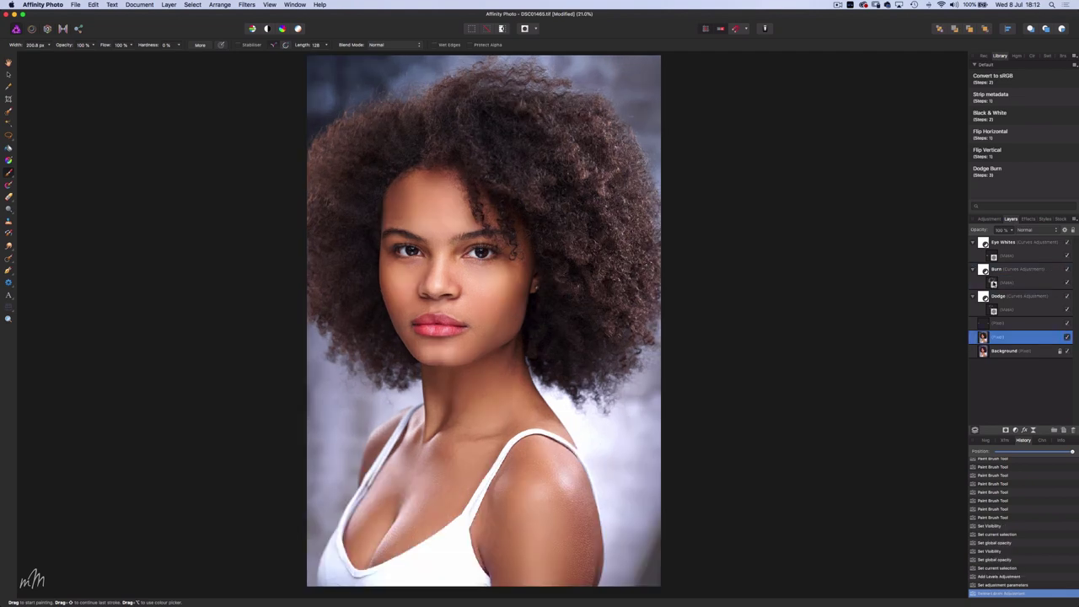
- Brighten highlights throughout the hair in the Dodge mask with a smaller brush at 12% flow, comparing the mask on and off
left_click(132, 45)
left_click_drag(130, 57, 69, 59)
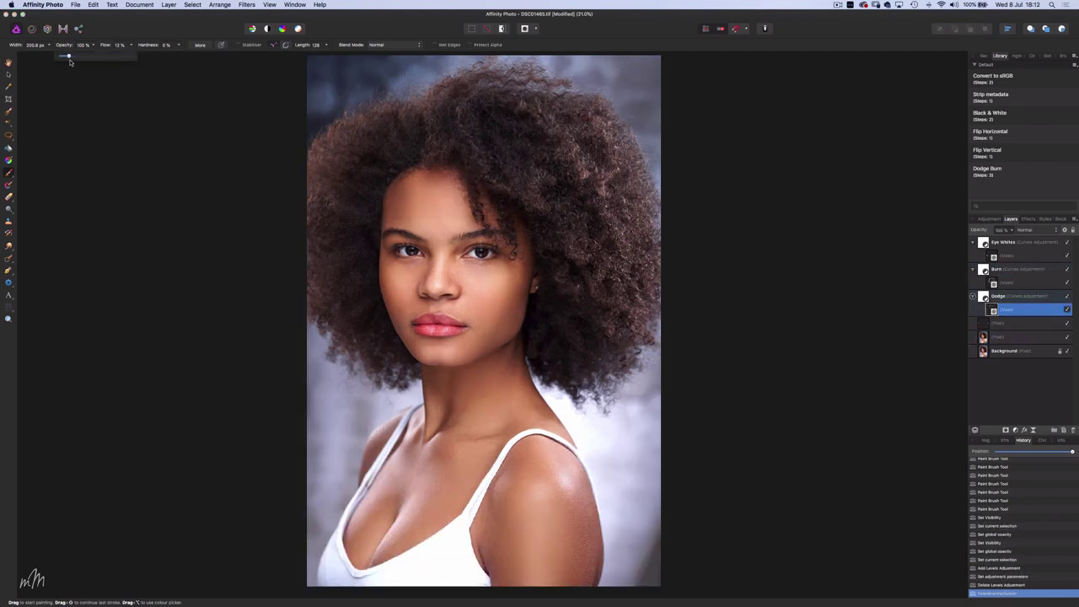
key("[")
left_click(580, 222)
left_click(580, 222)
left_click(508, 153)
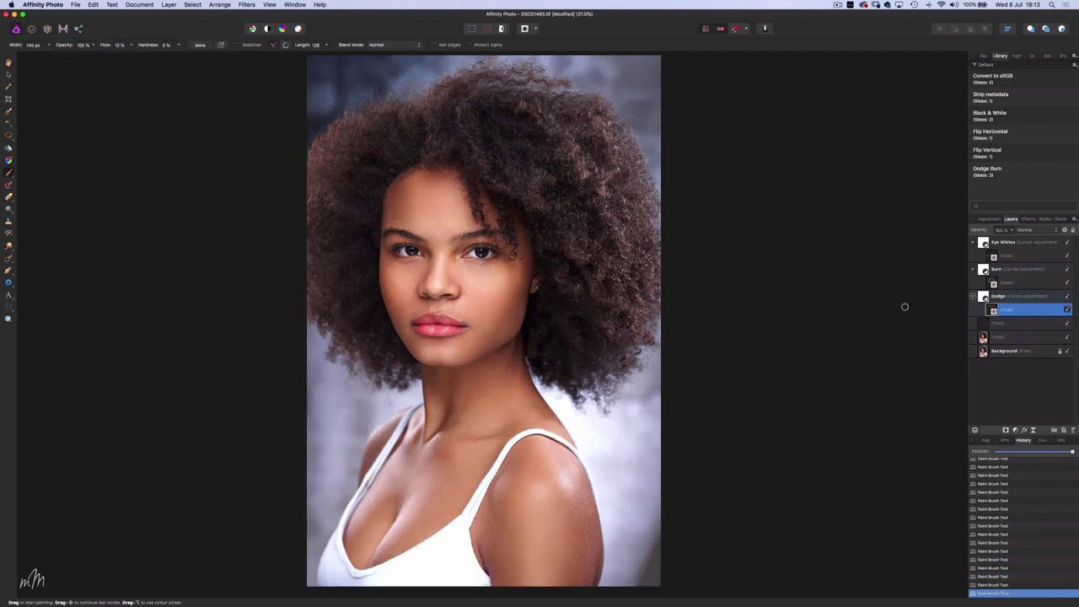
left_click(1066, 310)
left_click(1067, 309)
left_click(598, 197)
left_click(596, 313)
left_click(340, 152)
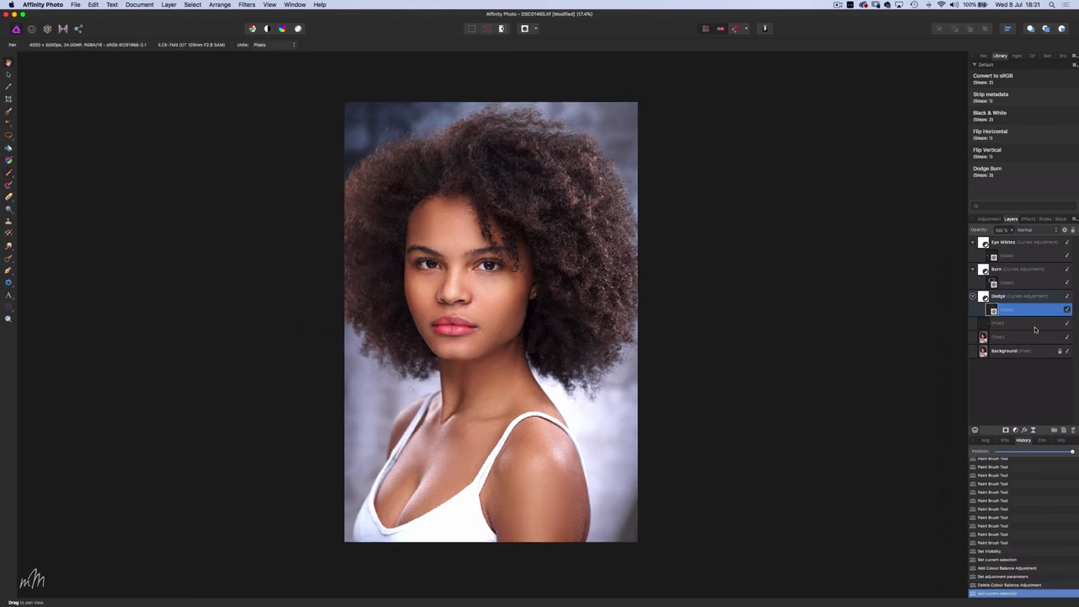
- Adjust the opacity of the Overlay pixel layer beneath the Dodge adjustment
left_click(1034, 325)
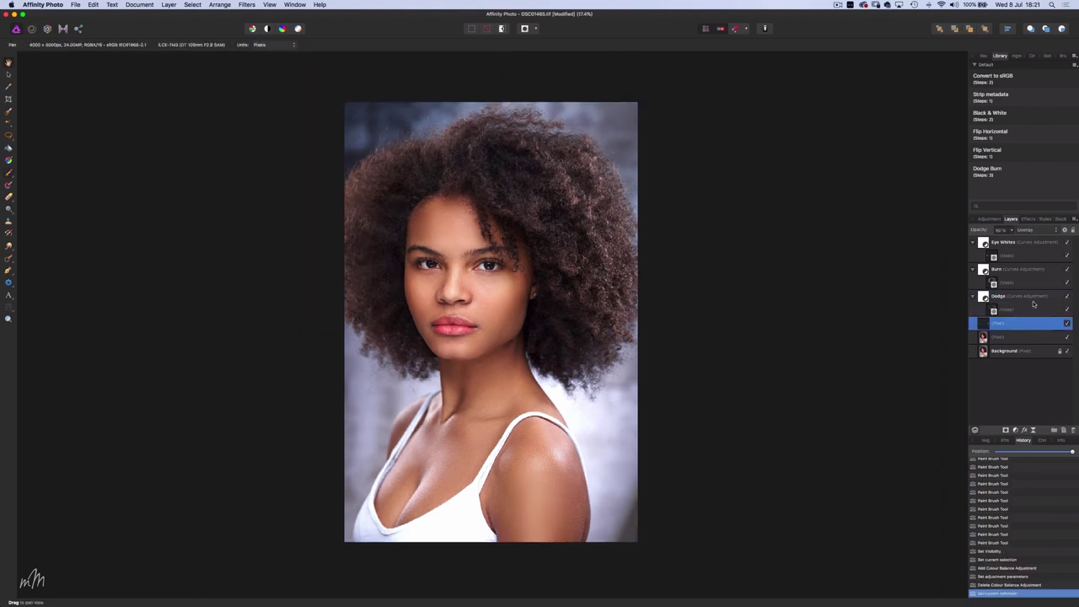
left_click(1012, 230)
left_click(1013, 242)
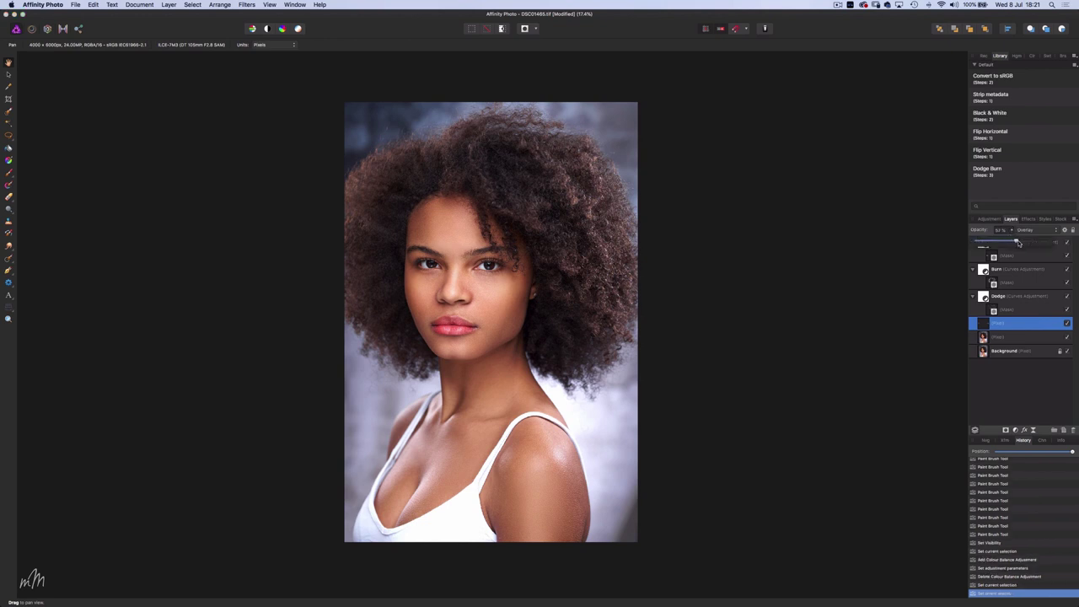
left_click(1024, 327)
- Group all layers above the Background, name the group Retouch, and compare the image with the group off and on
left_click(1028, 244)
left_click(1024, 337, "shift")
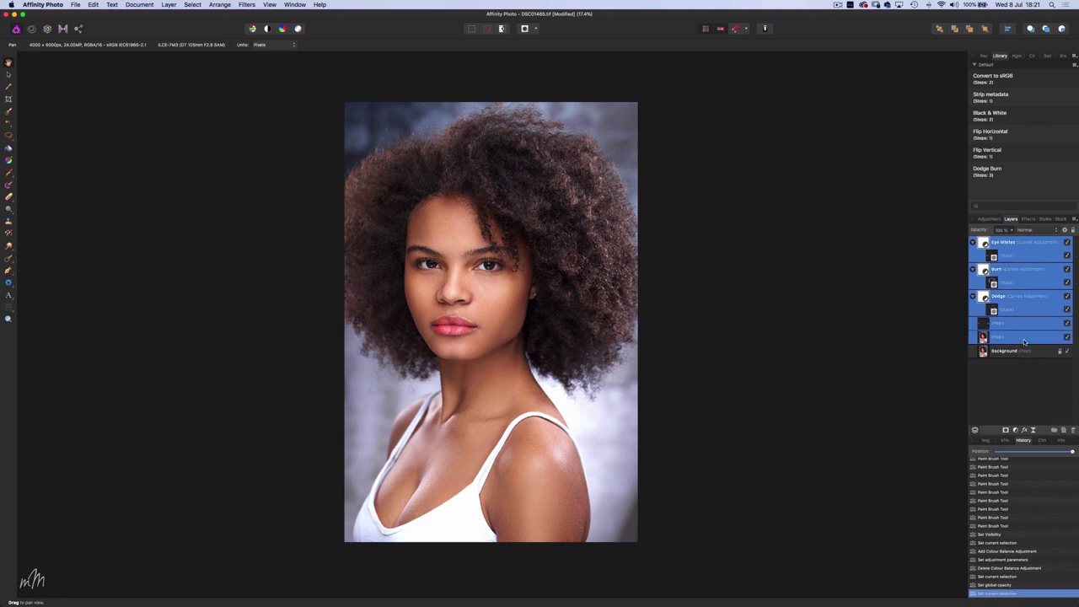
key("super+g")
double_click(1003, 244)
type("Retouch")
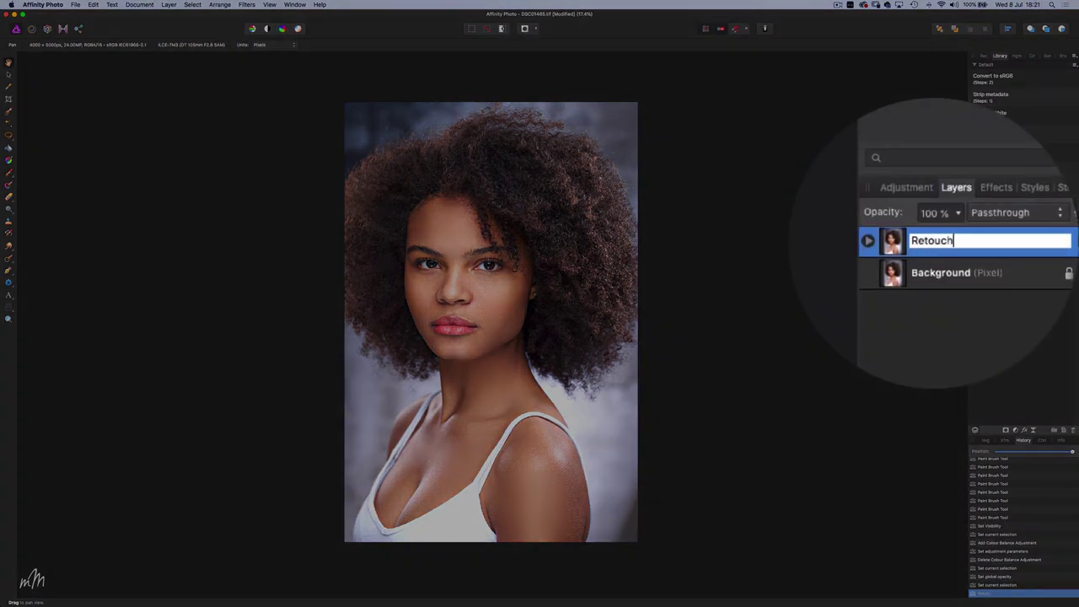
key("Return")
left_click(1068, 242)
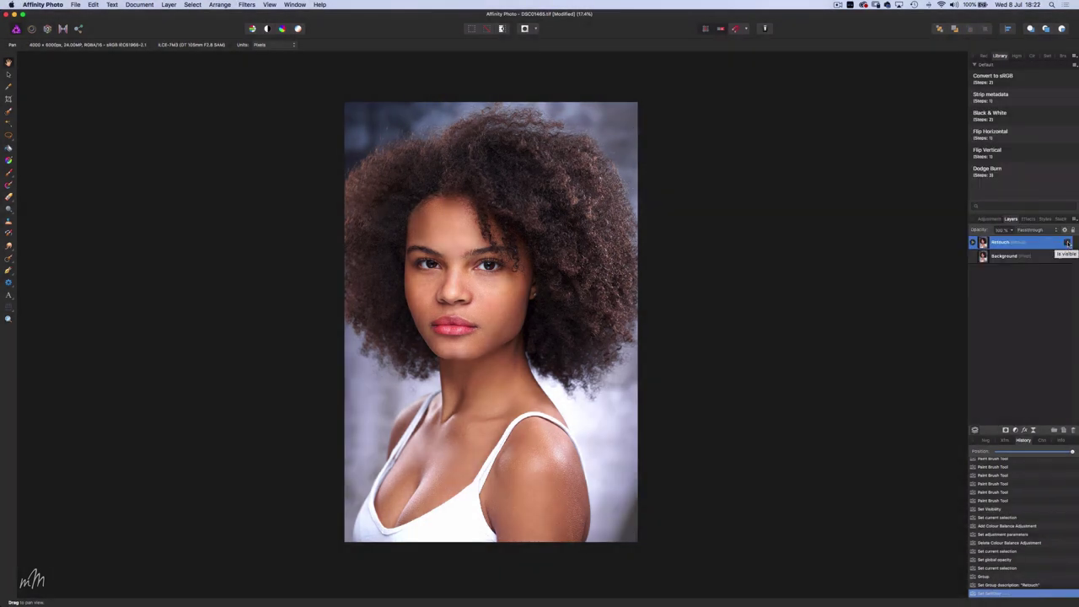
left_click(1068, 243)
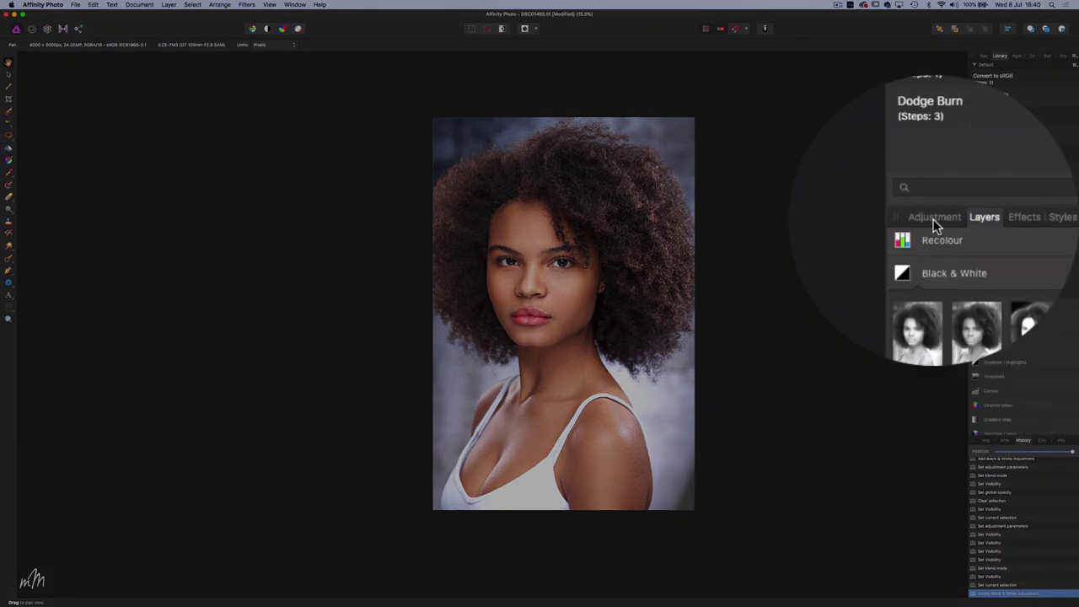
- Add a default Black & White adjustment above the Retouch group and lower its red value to about 0%
left_click(989, 218)
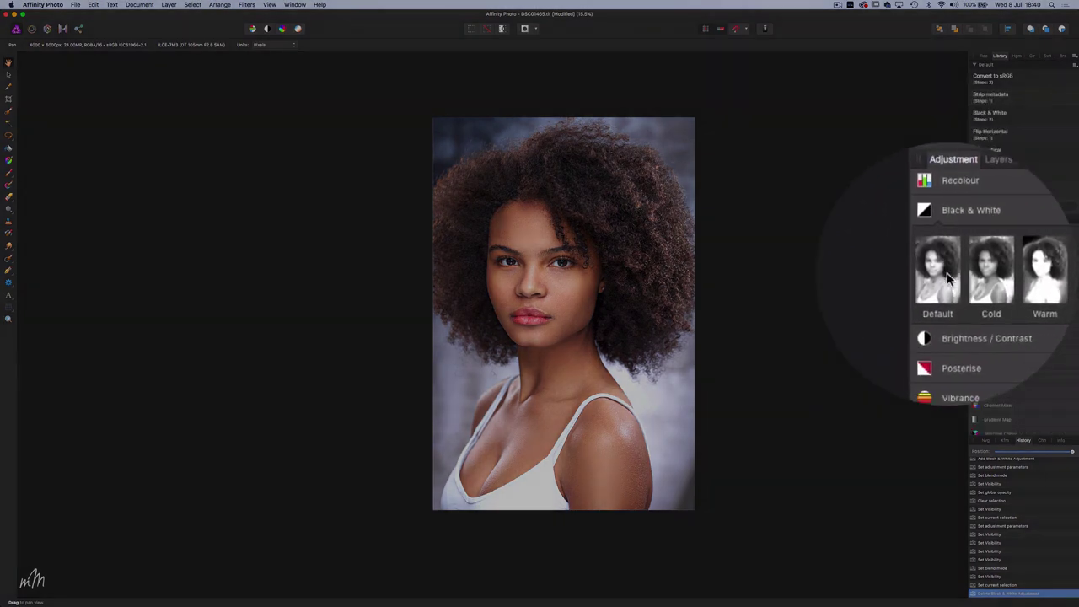
left_click(981, 273)
left_click_drag(874, 469, 863, 470)
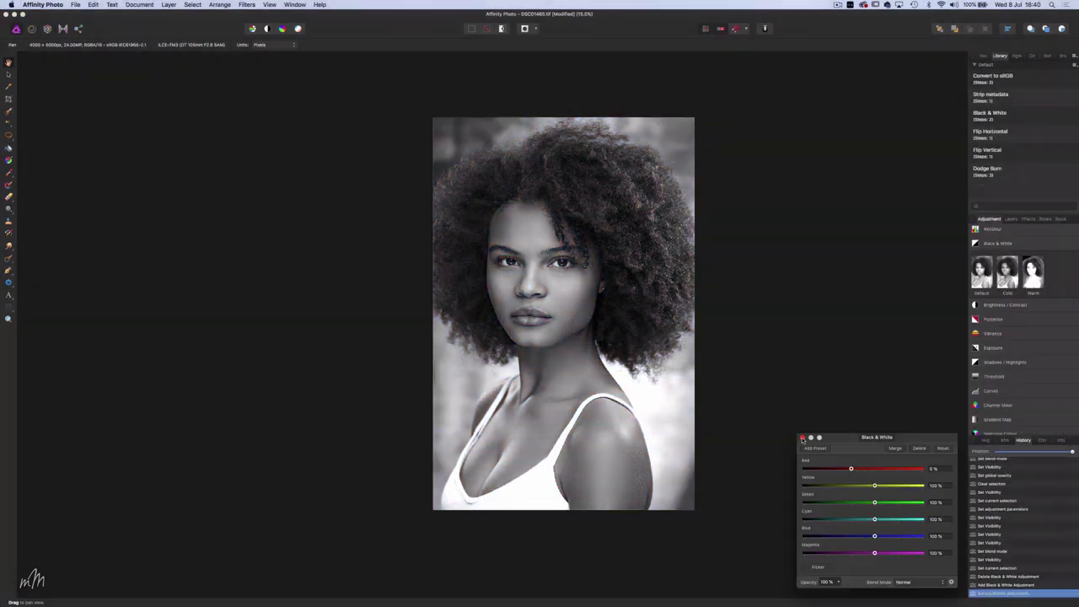
left_click(802, 437)
- Set the Black & White adjustment's blend mode to Overlay and reduce its opacity to about 28%
left_click(1011, 219)
left_click(1022, 229)
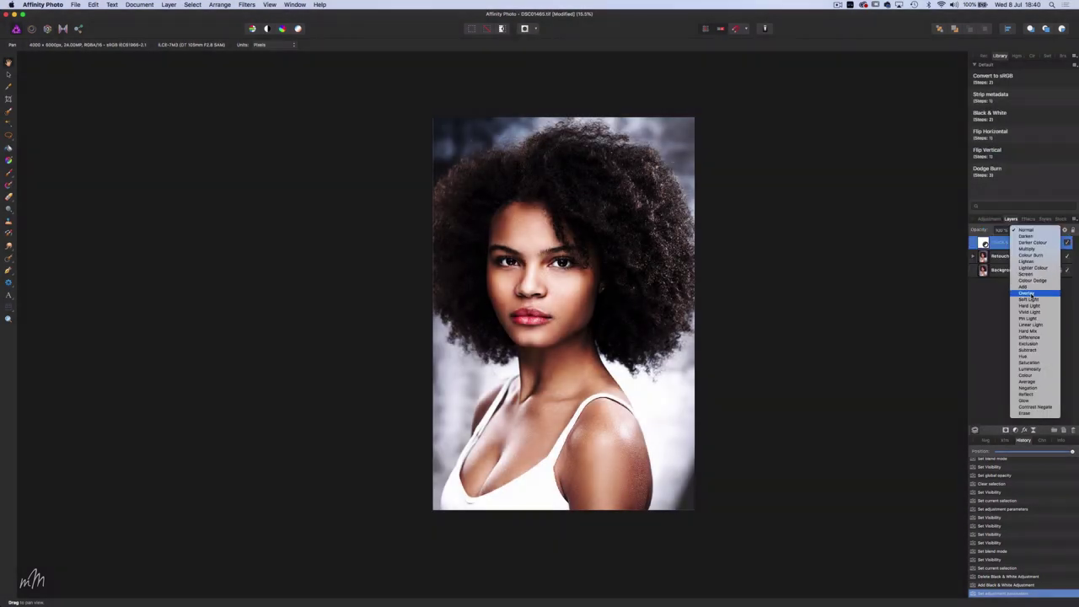
left_click(1030, 294)
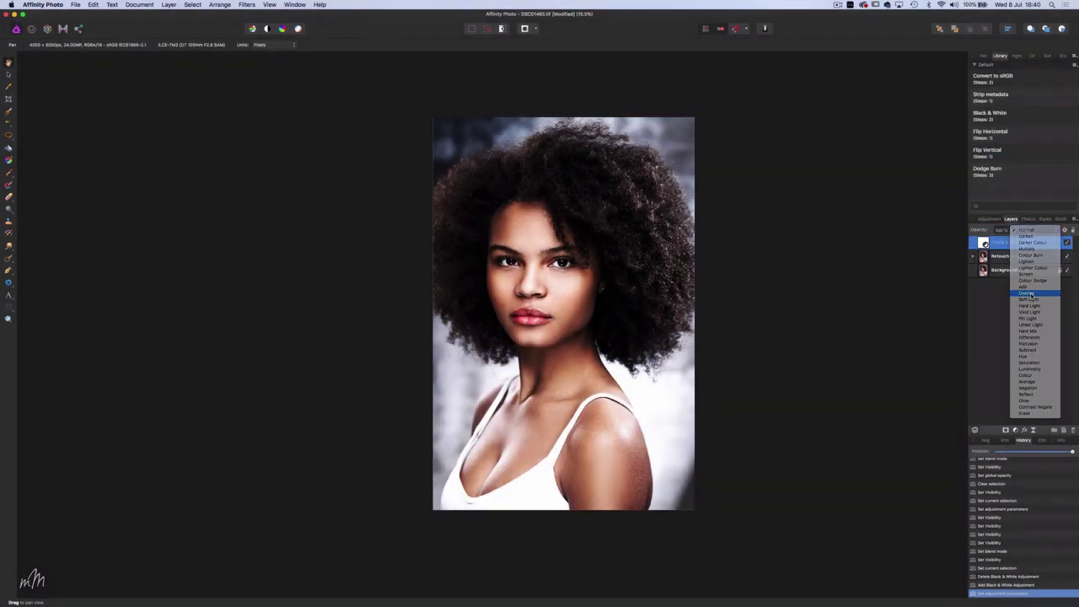
left_click(1012, 231)
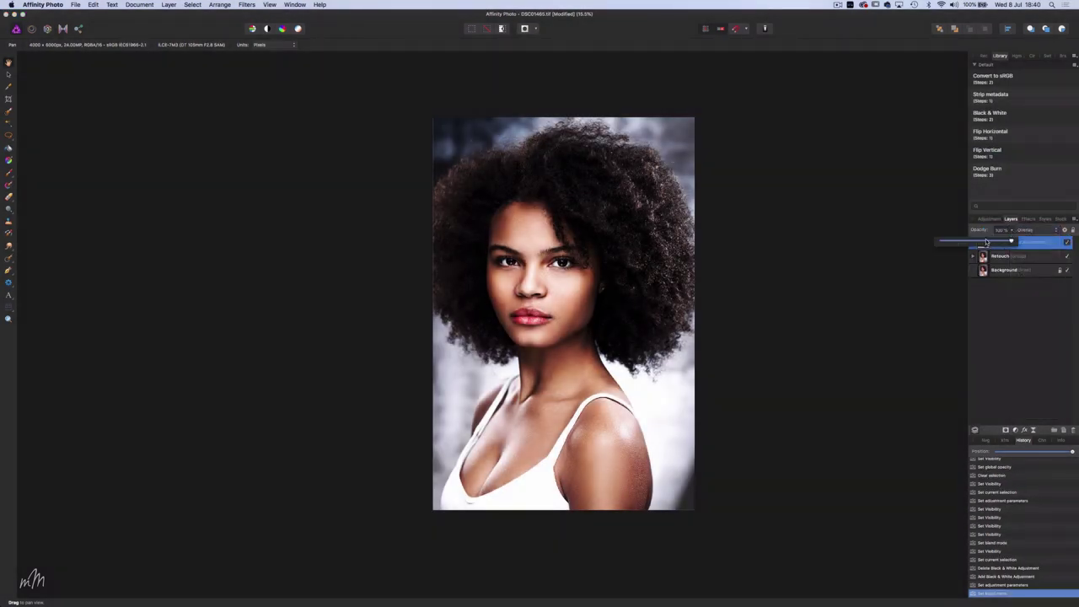
left_click(959, 243)
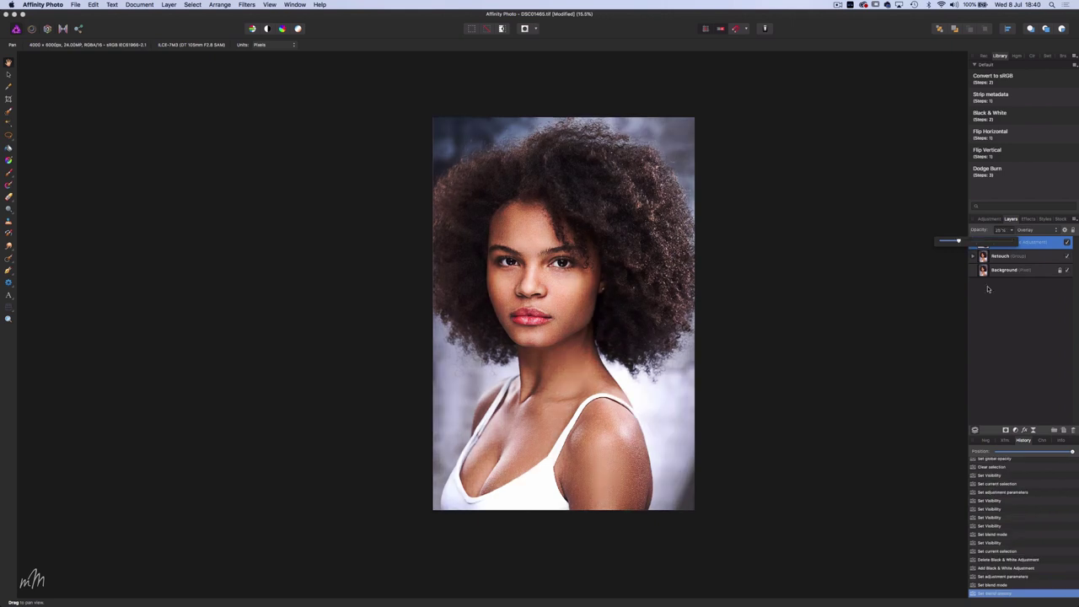
left_click(987, 288)
- Add a mask to the Black & White adjustment and make it the target of the Paint Brush
left_click(1004, 244)
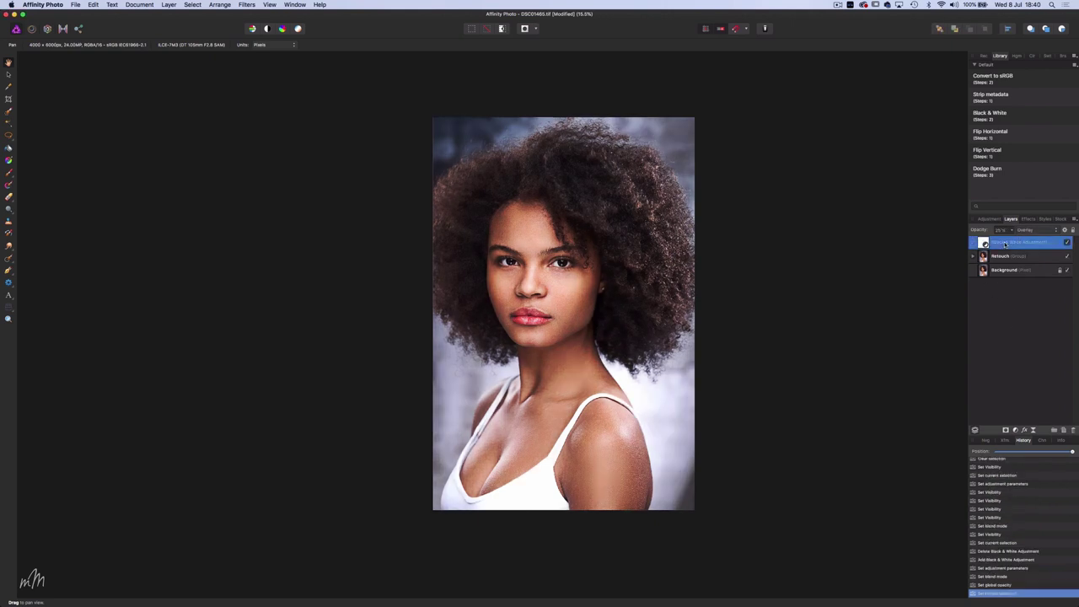
left_click(1006, 430)
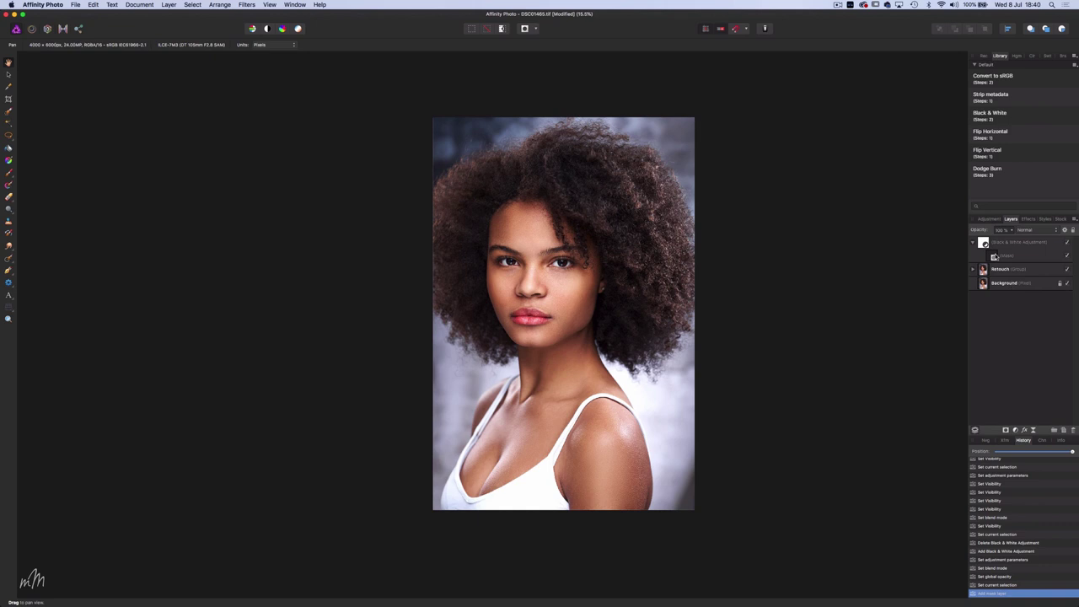
left_click(995, 257)
key("b")
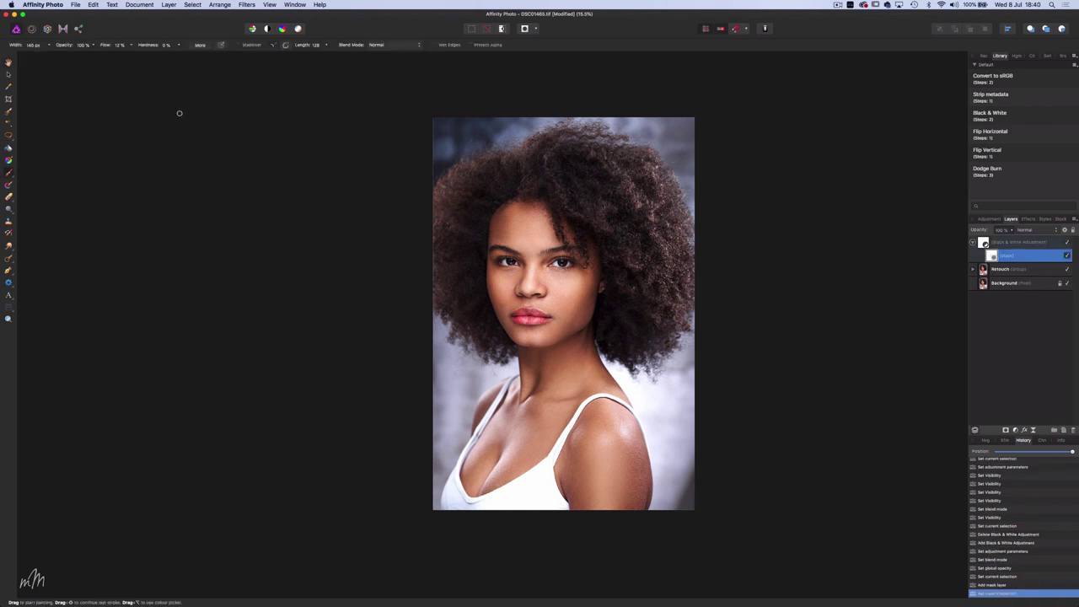
- Paint over both irises in the Black & White mask with a soft brush at 100% flow
left_click(131, 45)
left_click_drag(129, 57, 203, 58)
scroll(481, 274, "up", 6)
scroll(481, 275, "right", 3)
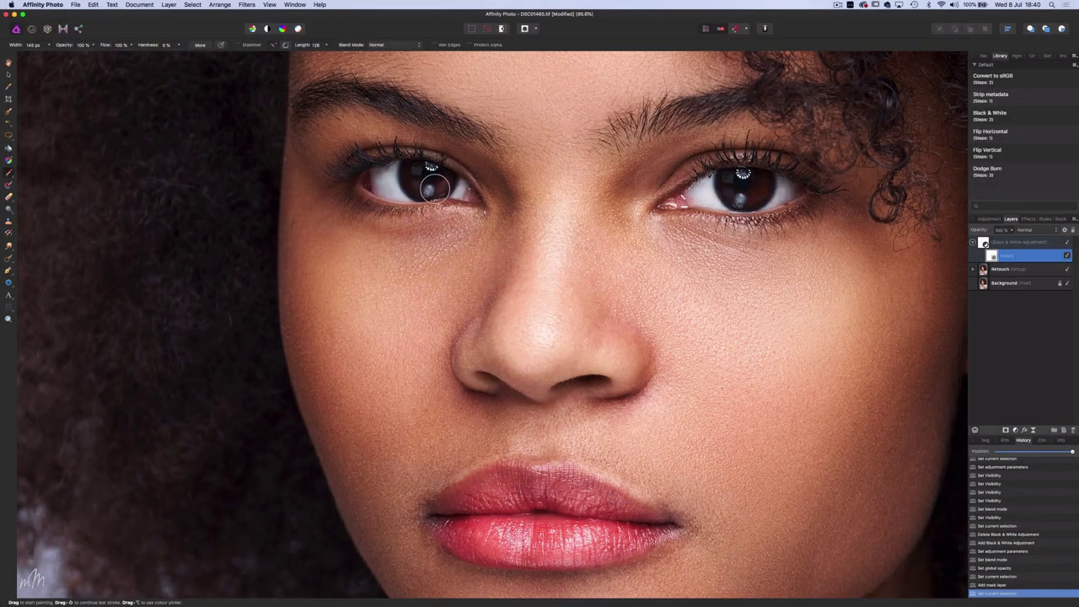
left_click_drag(435, 189, 425, 186)
left_click_drag(730, 197, 765, 184)
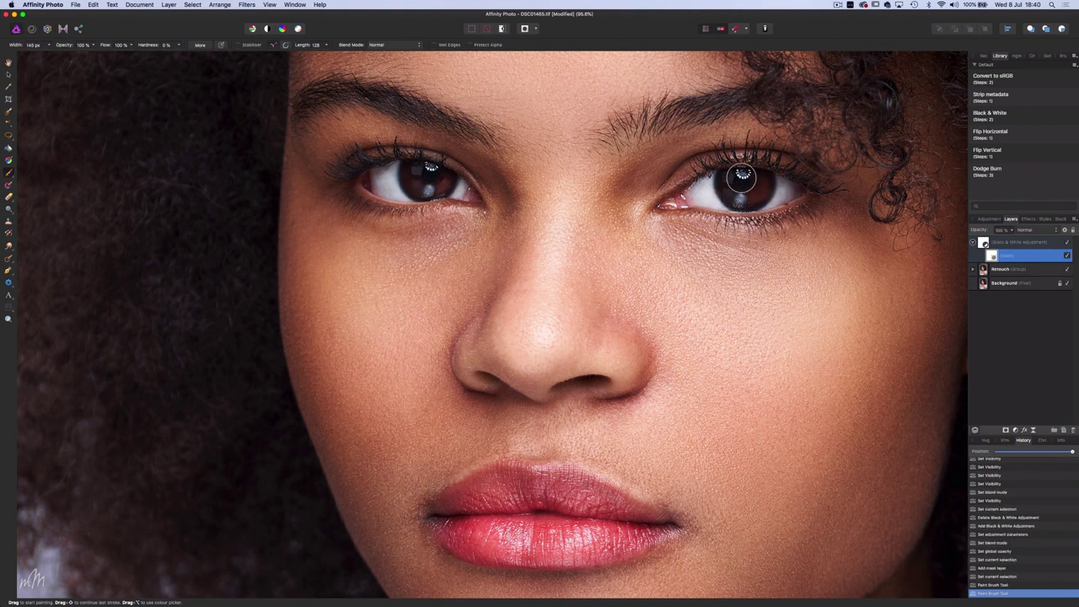
scroll(772, 291, "down", 5)
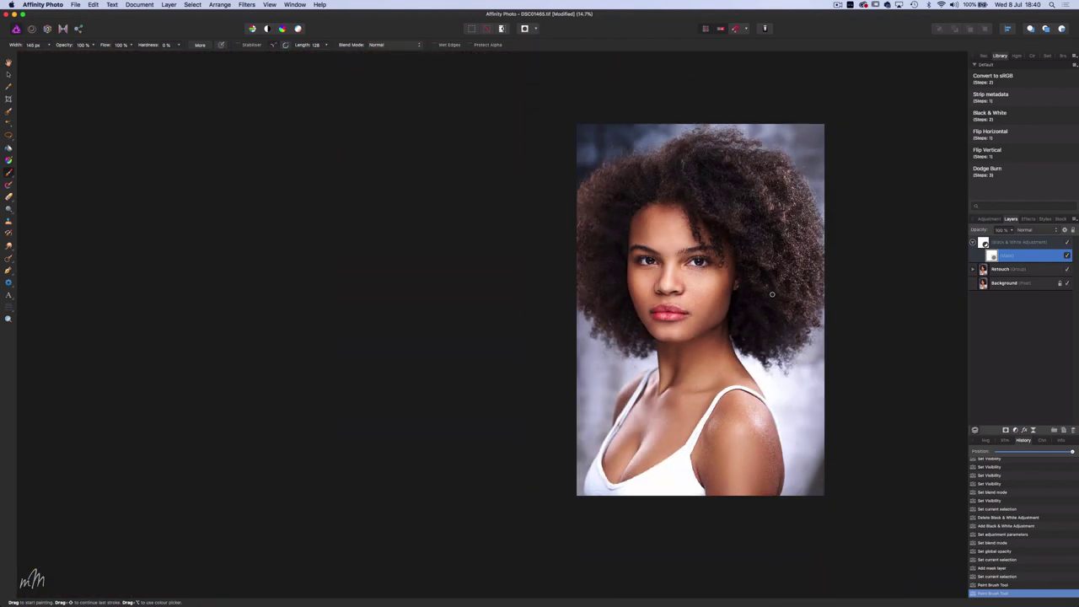